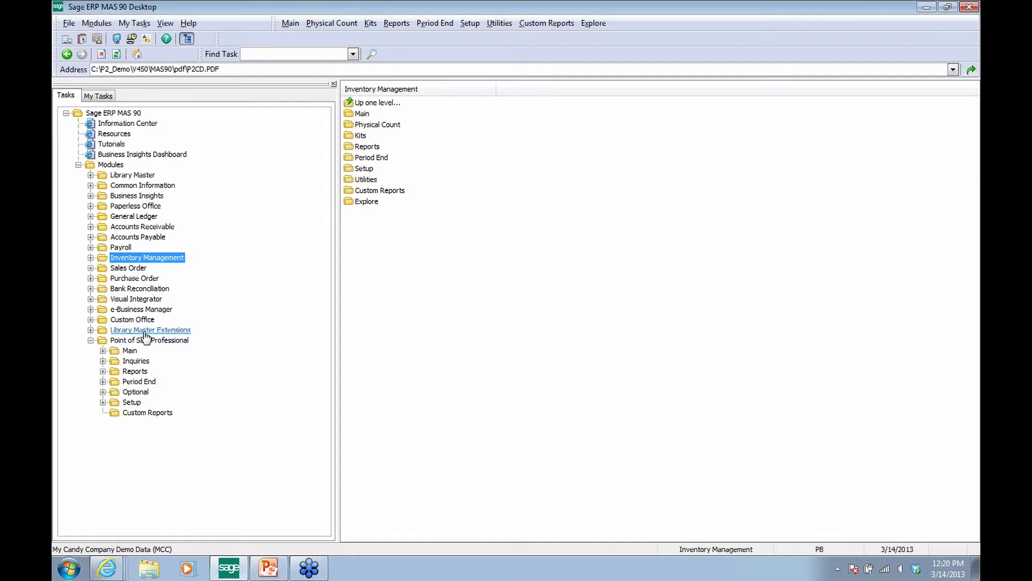
Examine the enhancement registration details under Library Master Extensions, cancel out of them and collapse the module's Main folder
left_click(90, 330)
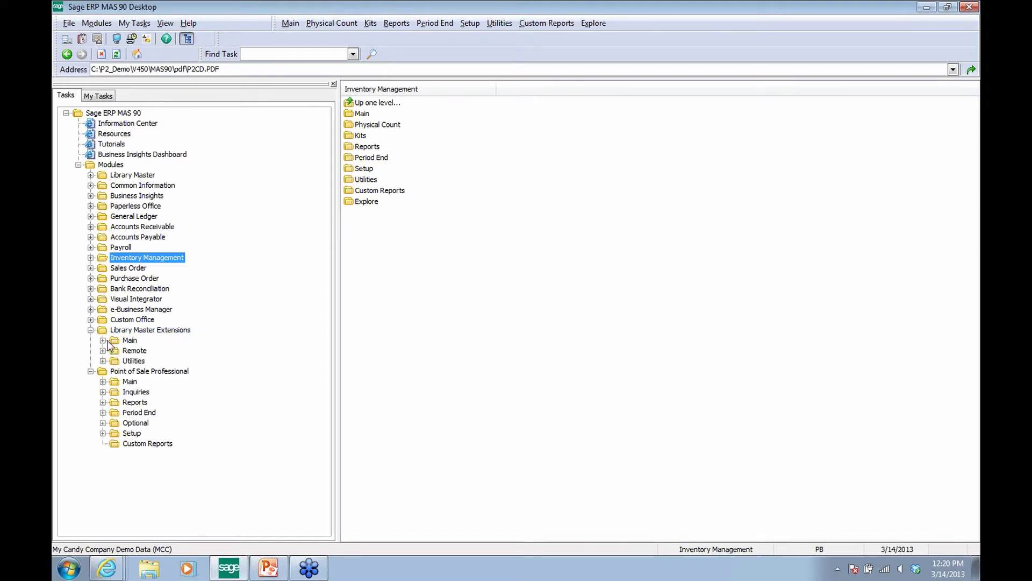
left_click(103, 341)
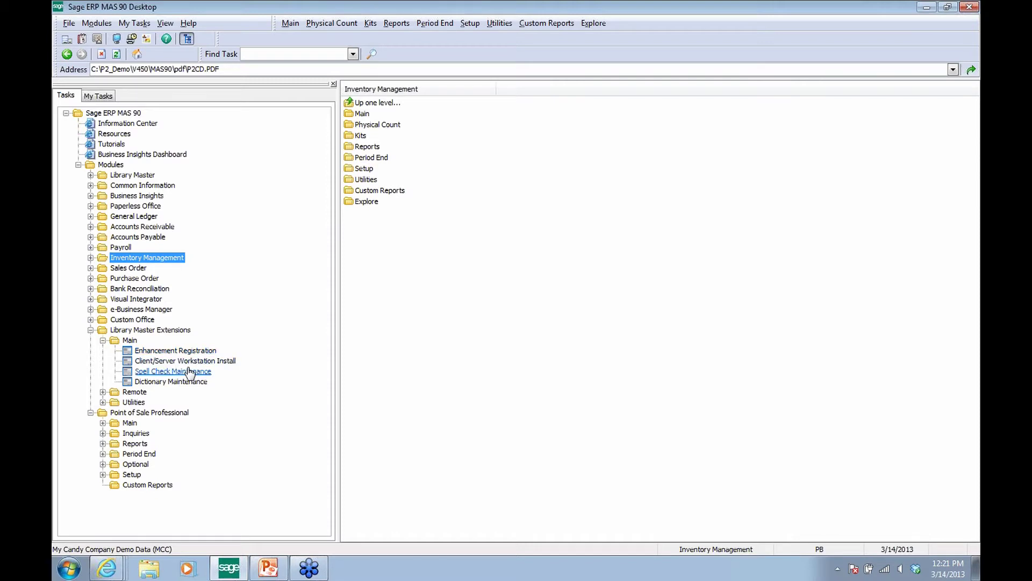
double_click(182, 353)
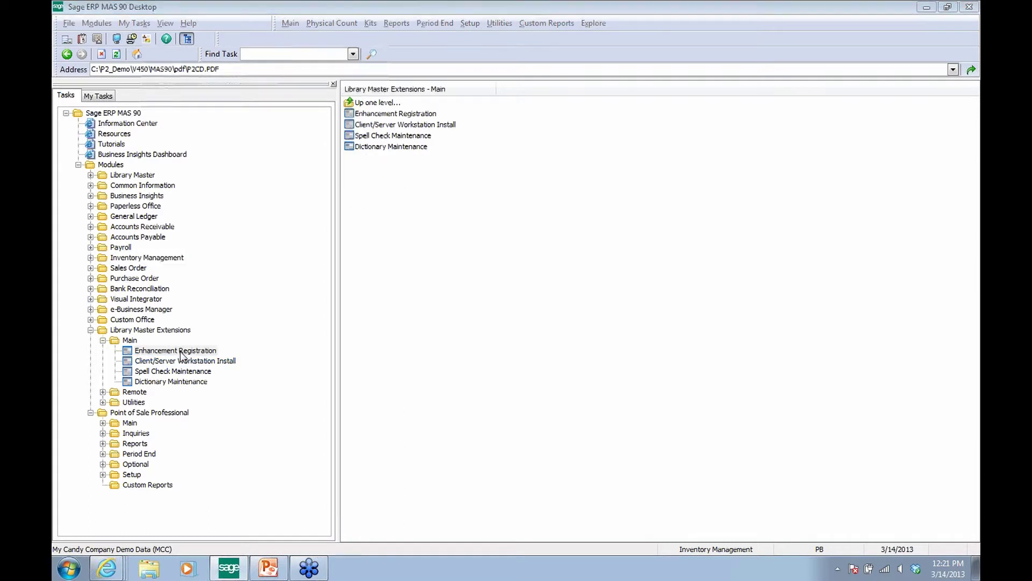
left_click(303, 139)
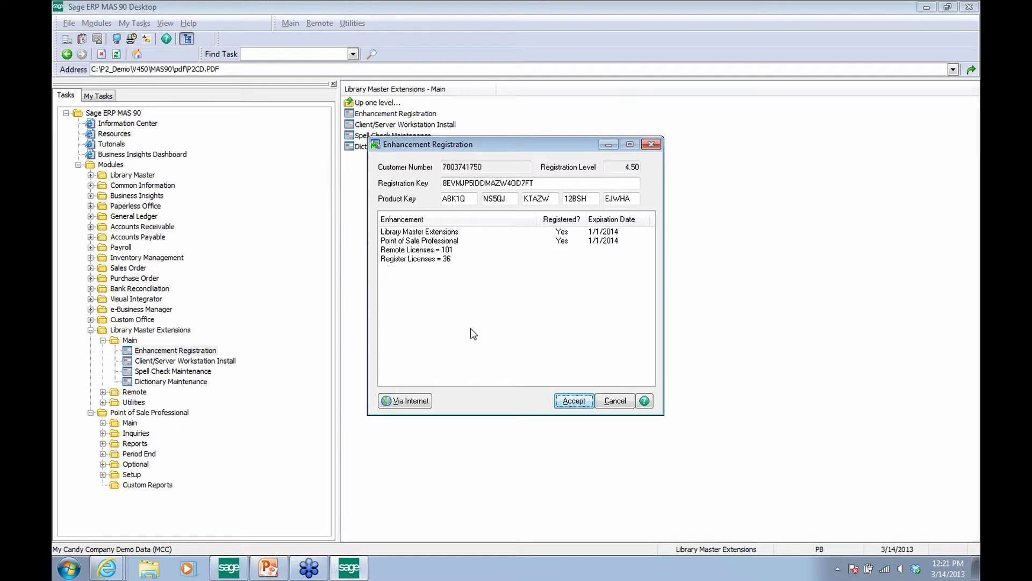
left_click(616, 401)
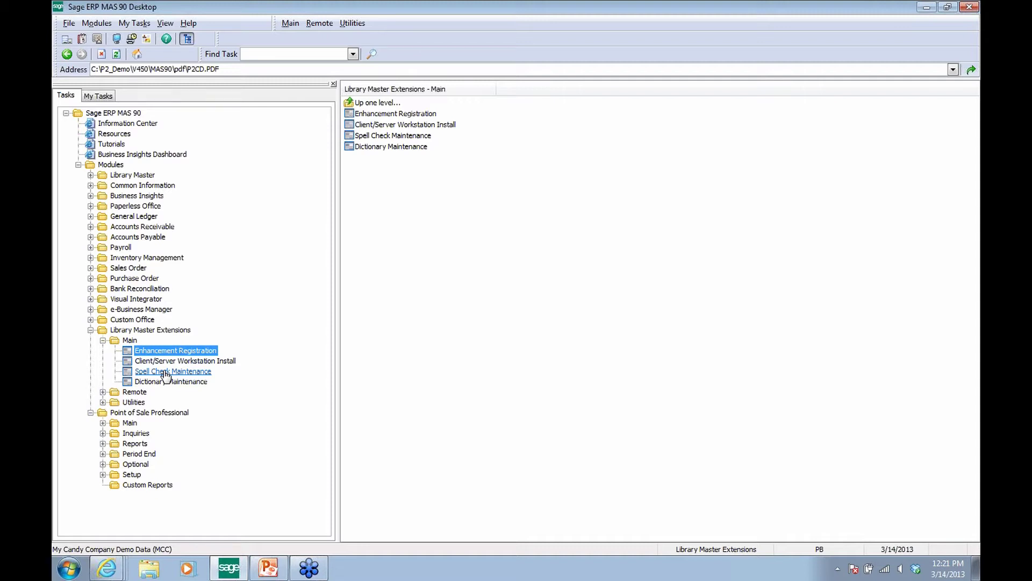
left_click(103, 340)
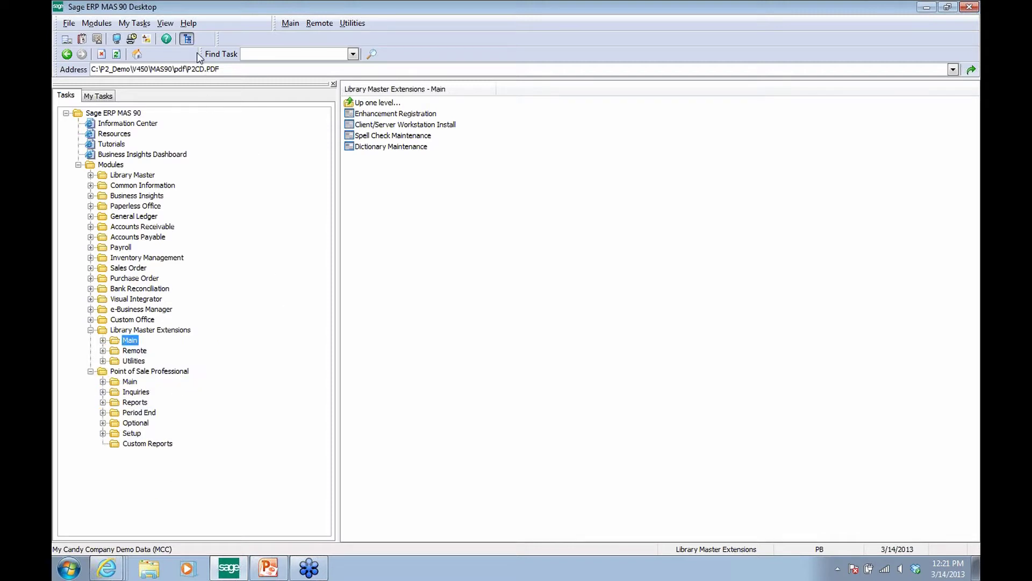
Open the Point of Sale Professional quick reference guide from the enhancement manuals
left_click(186, 25)
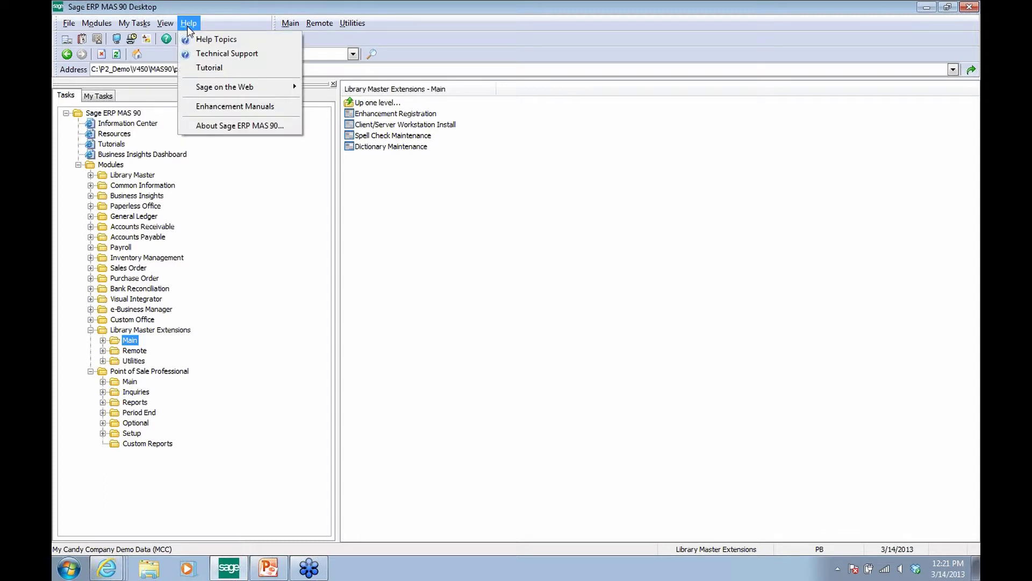
left_click(227, 107)
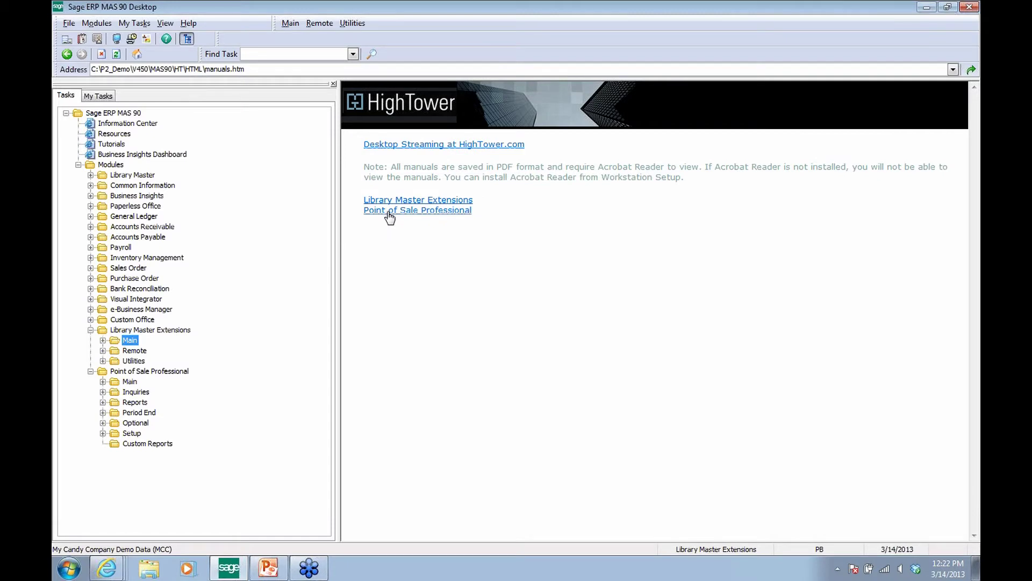
left_click(388, 213)
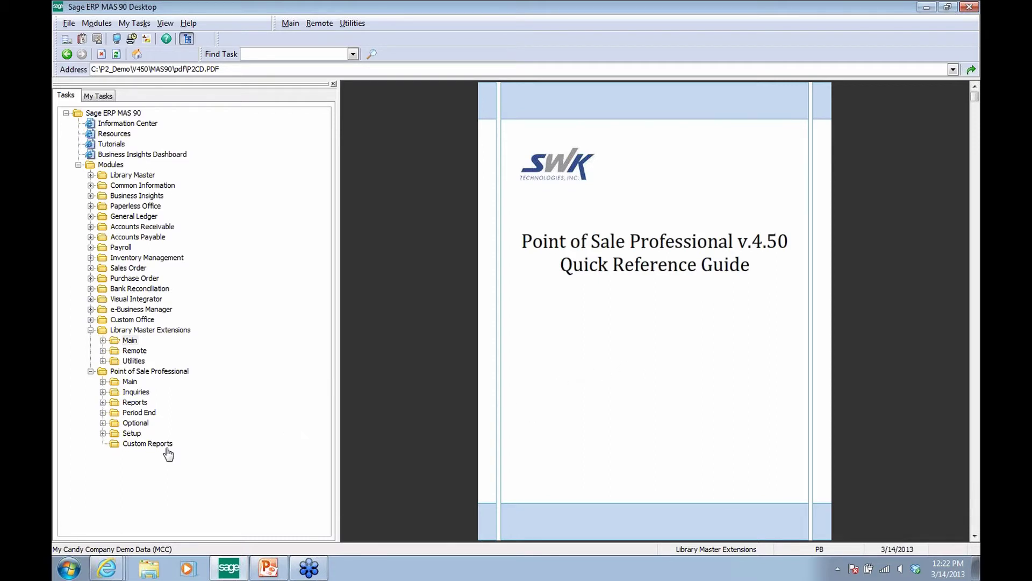
Open the Point of Sale Professional Options and examine the main settings, including the monthly cash receipt, fiscal year and period choices
left_click(103, 433)
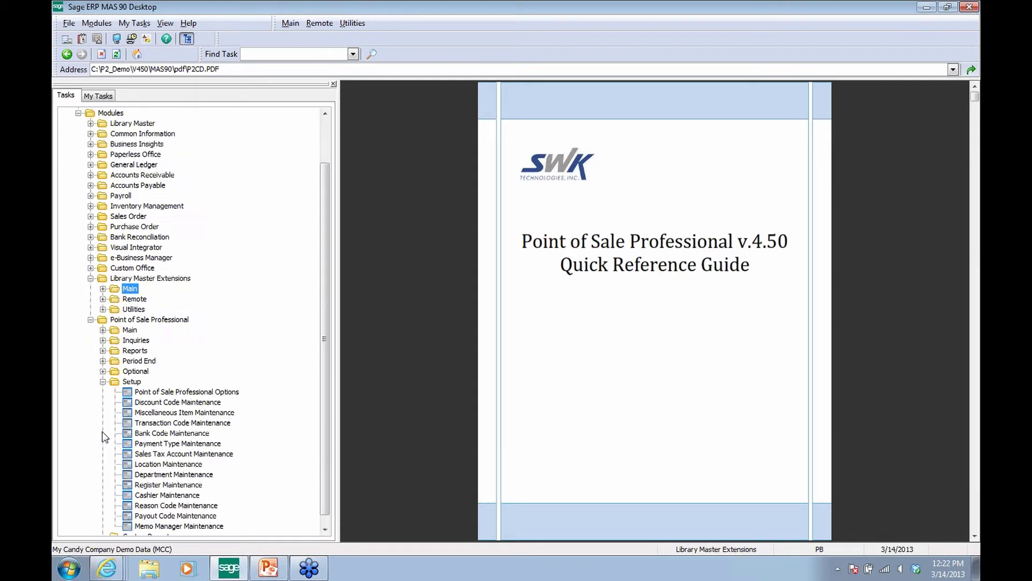
left_click(162, 392)
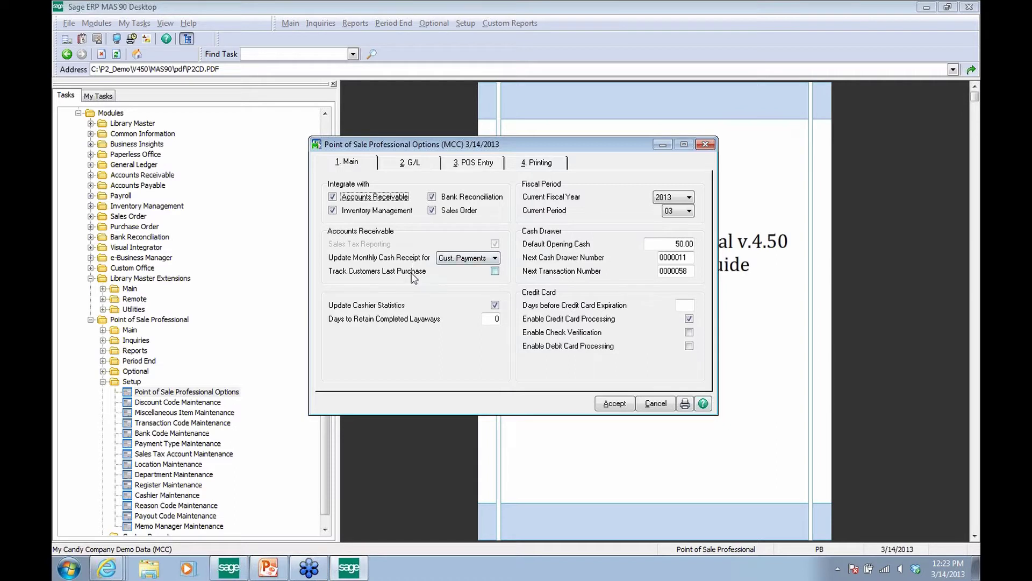
left_click(495, 259)
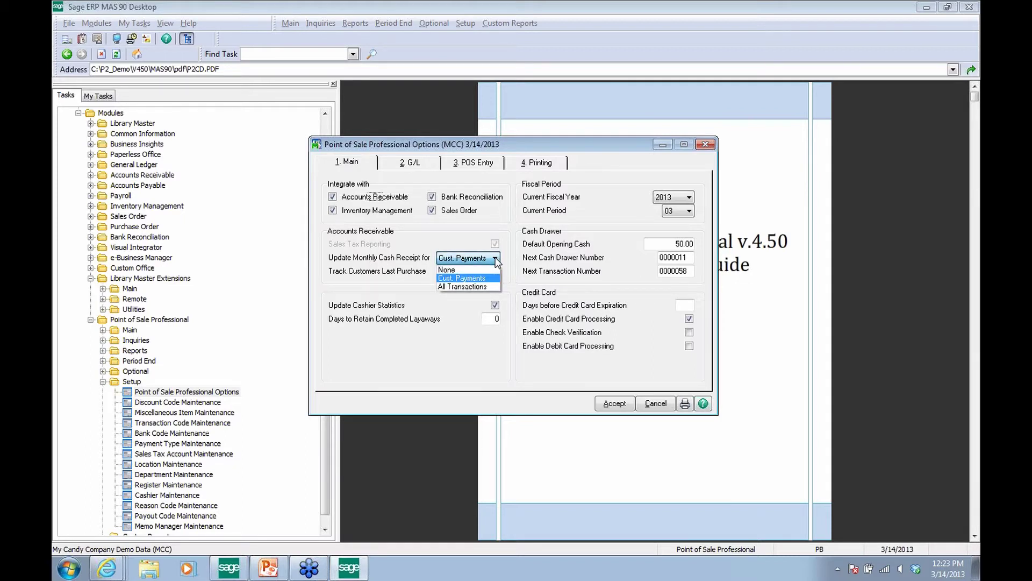
left_click(496, 261)
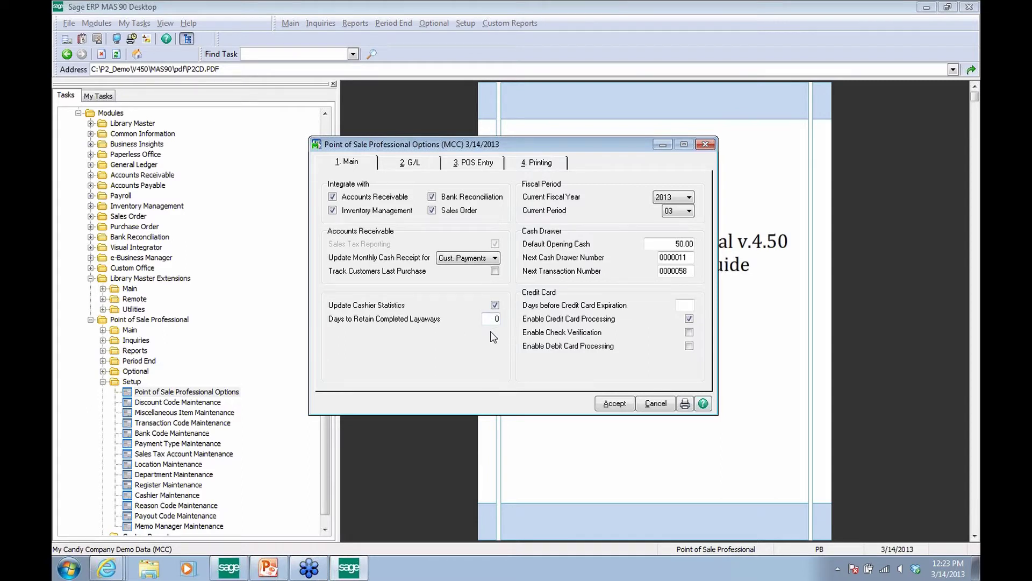
left_click(689, 197)
left_click(690, 197)
left_click(689, 211)
left_click(690, 211)
Examine the general ledger options and the POS entry options, including the choices for the name displayed in POS entry
left_click(410, 163)
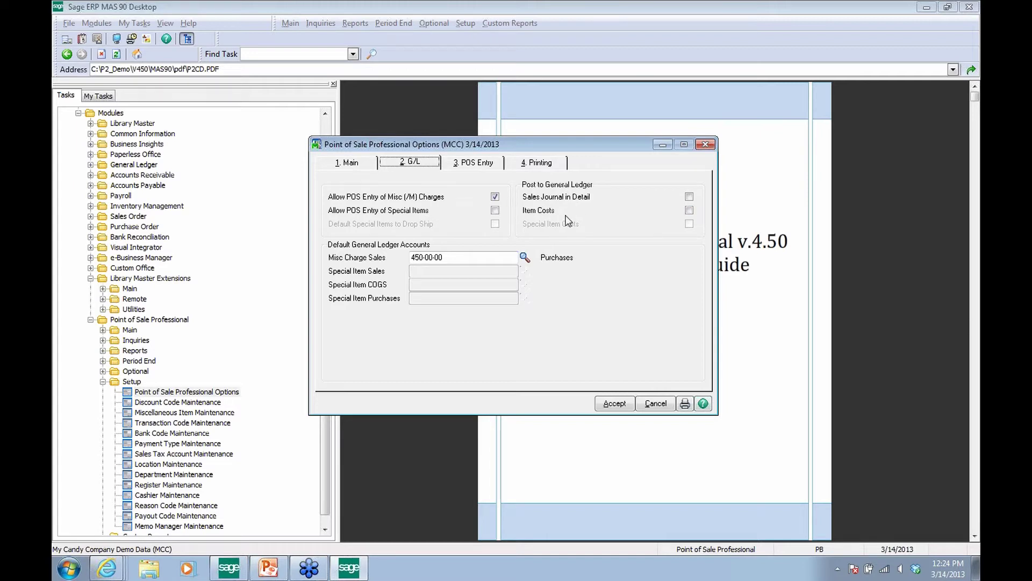
left_click(474, 163)
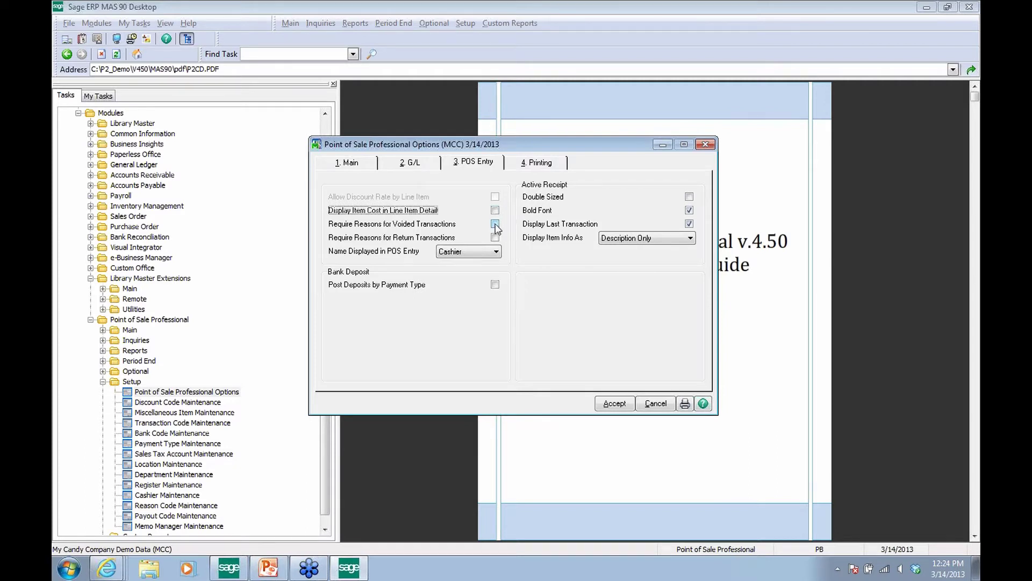
left_click(496, 255)
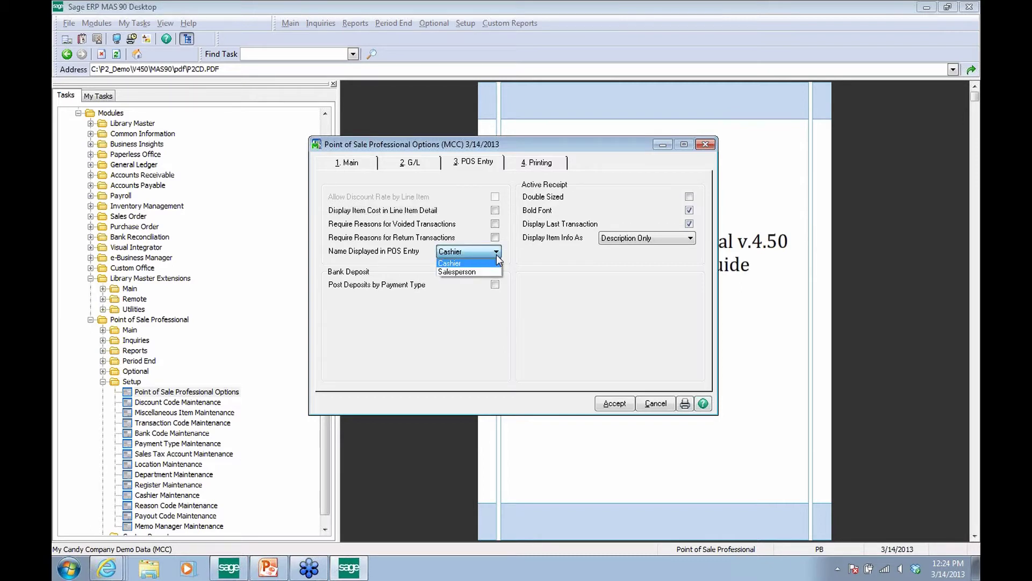
left_click(496, 253)
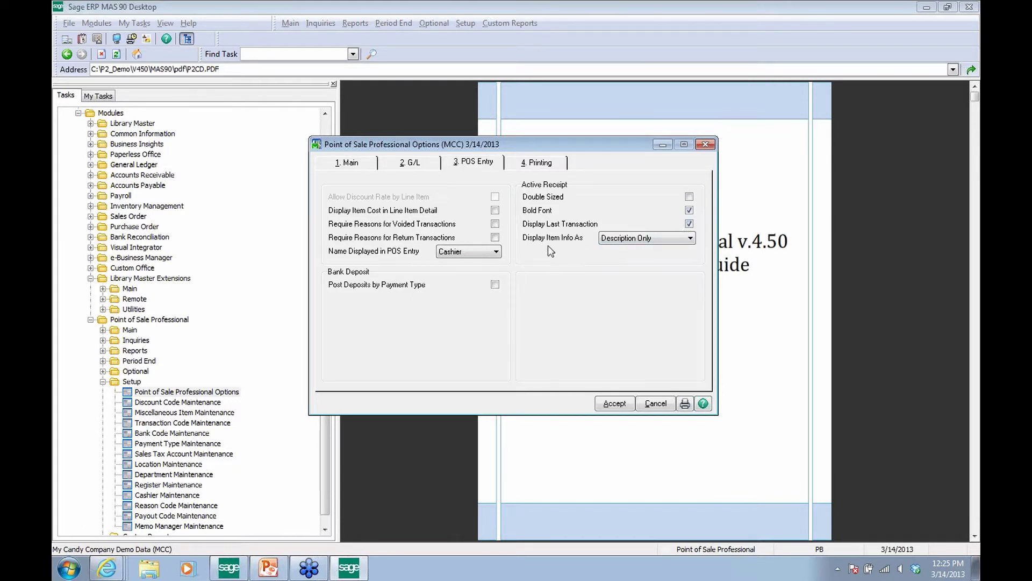
Set the active receipt to display item info as Description & Item No, check the printing options and accept the settings
left_click(691, 240)
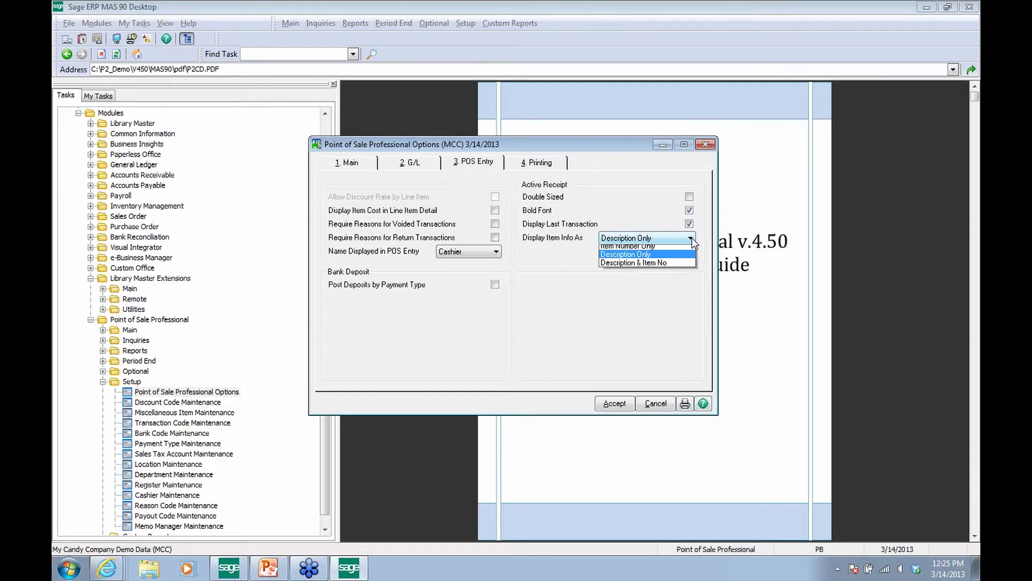
left_click(657, 263)
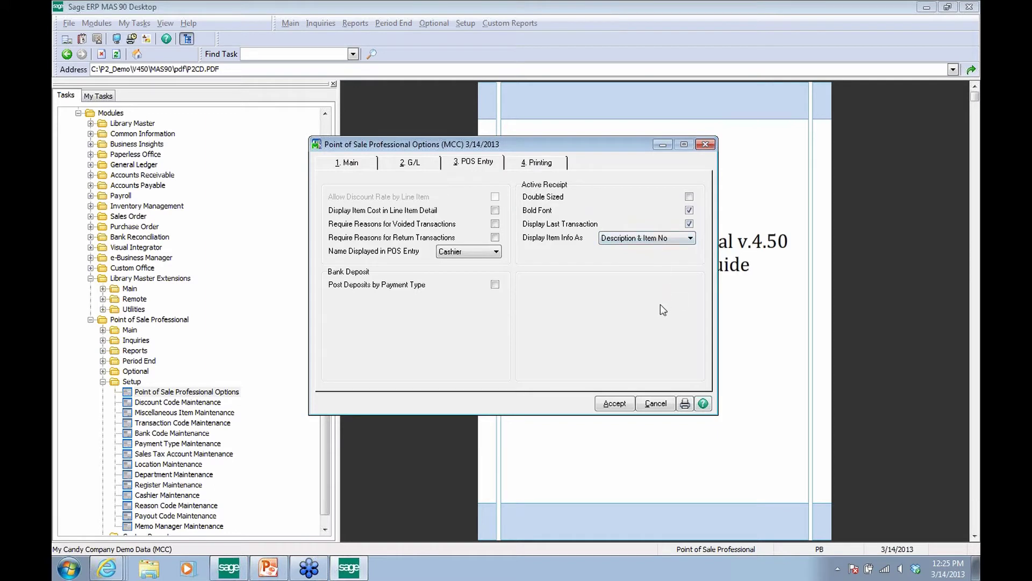
left_click(536, 165)
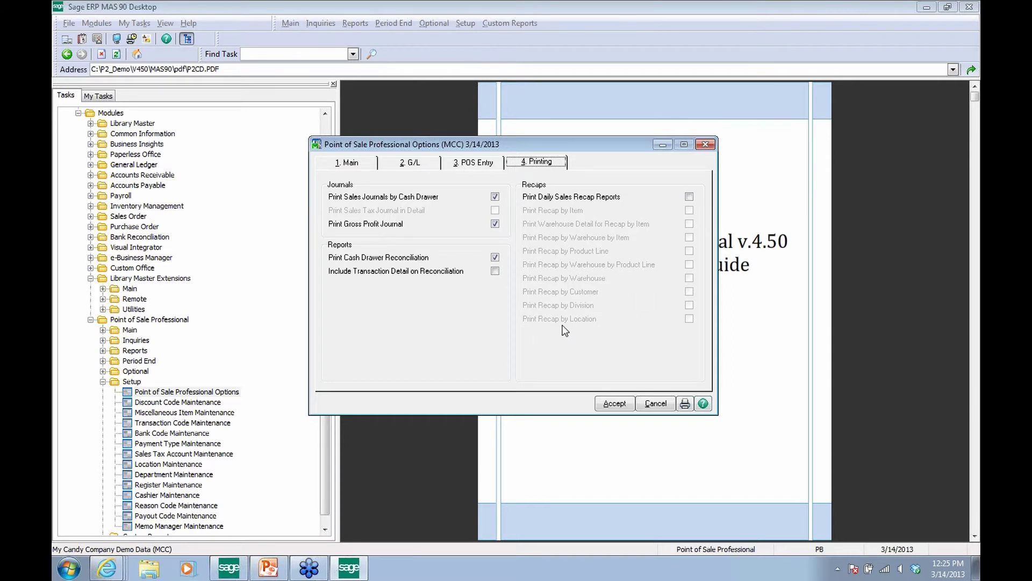
left_click(611, 402)
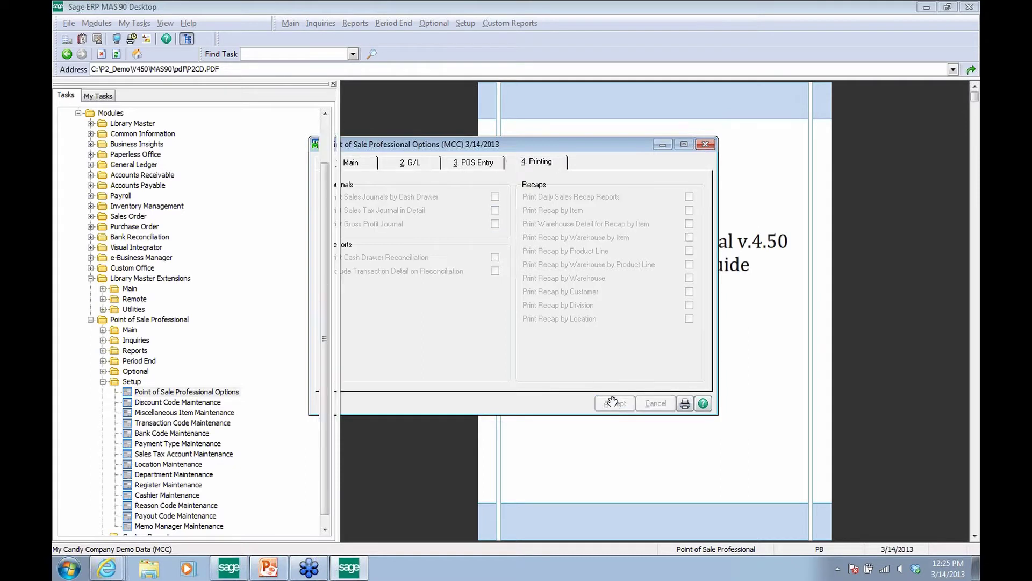
Open location 001, Irvine Store, in Location Maintenance and examine its main settings, keeping Retail Price as the item pricing
double_click(163, 464)
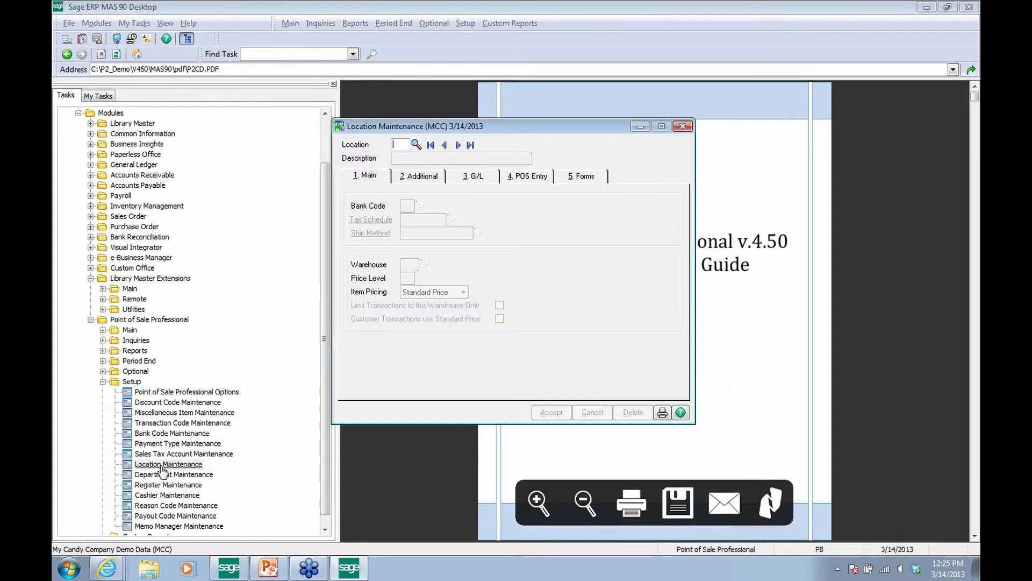
left_click(457, 145)
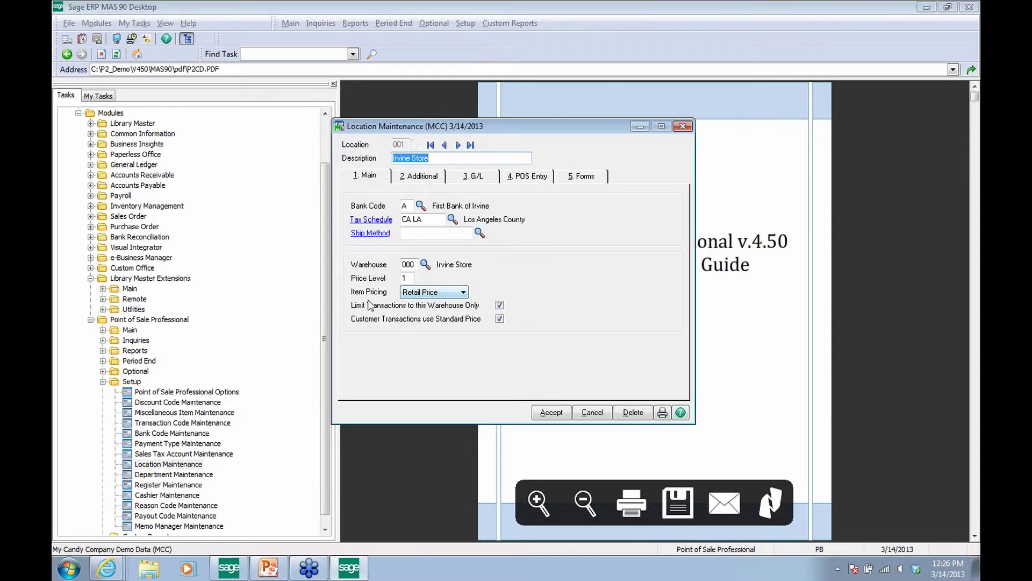
left_click(463, 293)
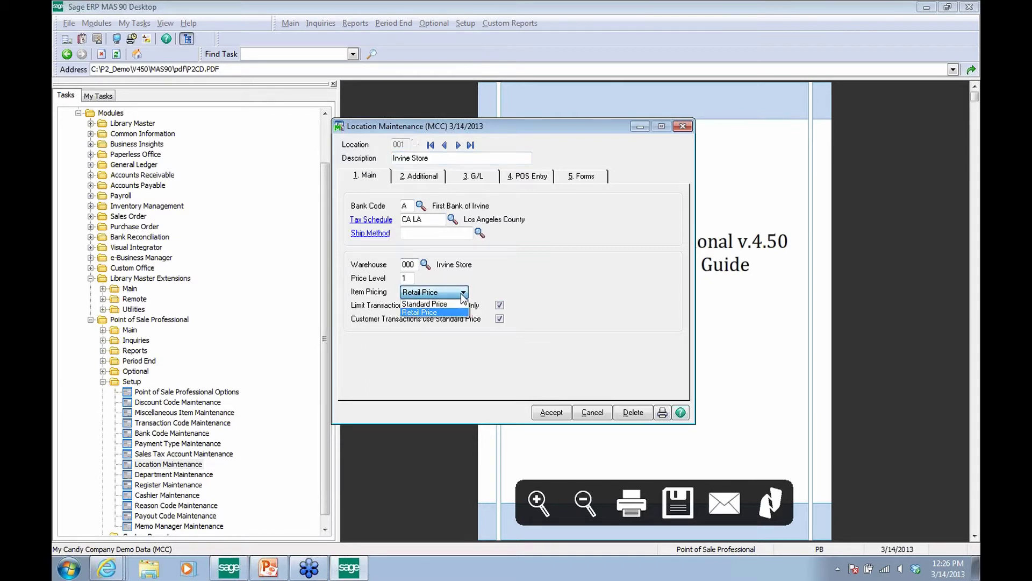
left_click(457, 312)
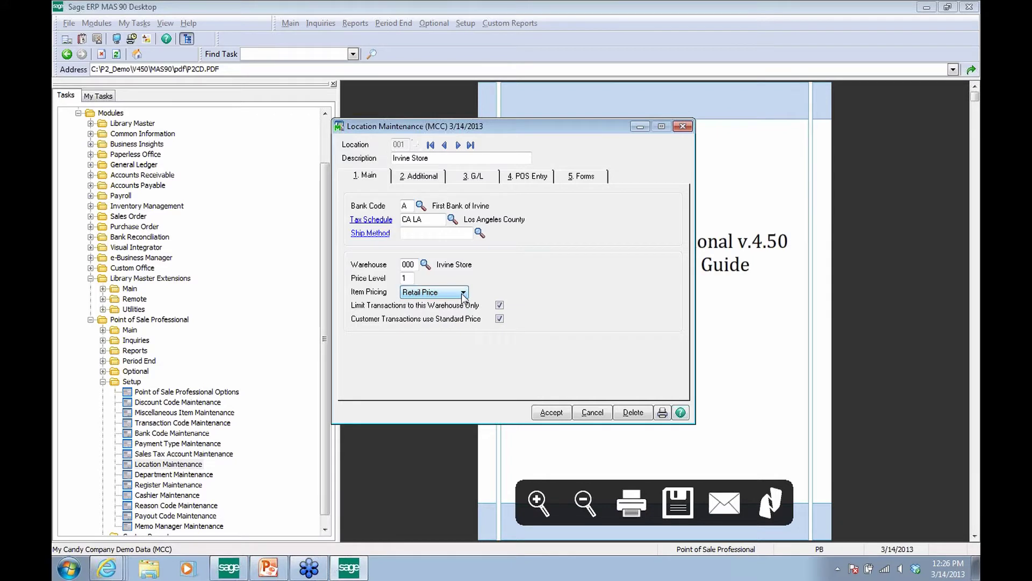
left_click(493, 314)
left_click(499, 318)
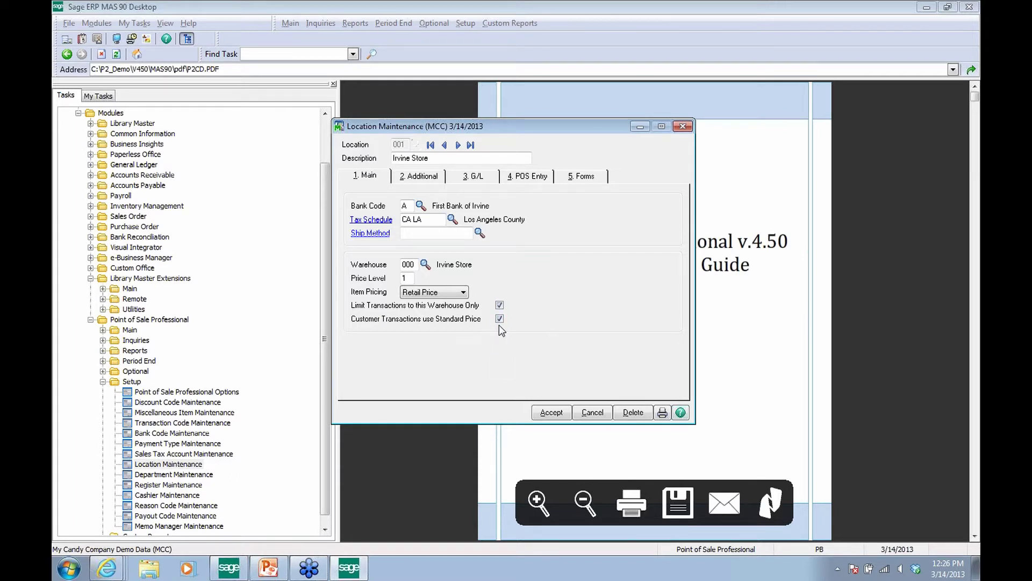
Examine the Irvine Store's additional, general ledger and POS entry settings, including the cashier choices for over-credit-limit customers
left_click(427, 182)
left_click(471, 179)
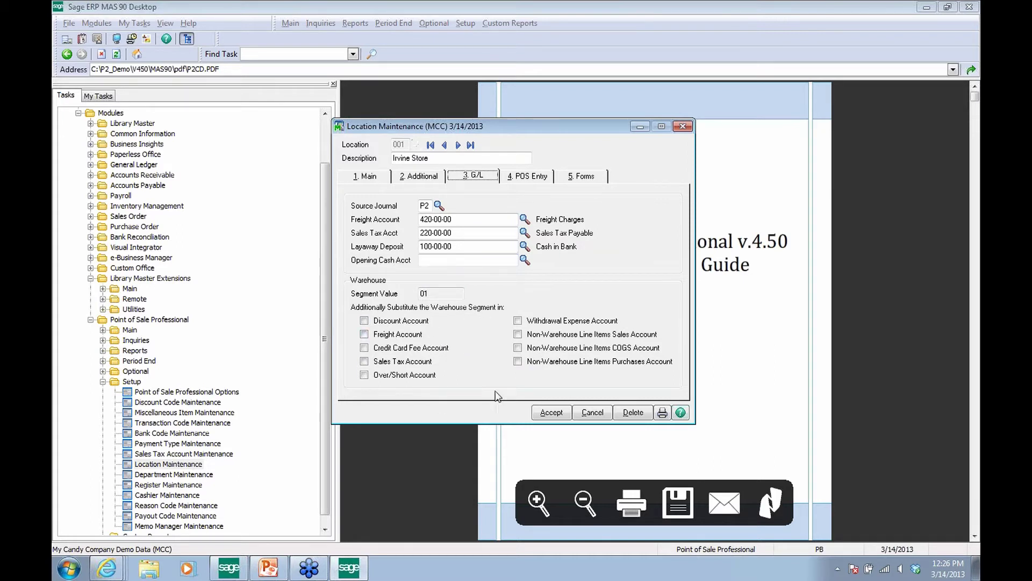
left_click(513, 179)
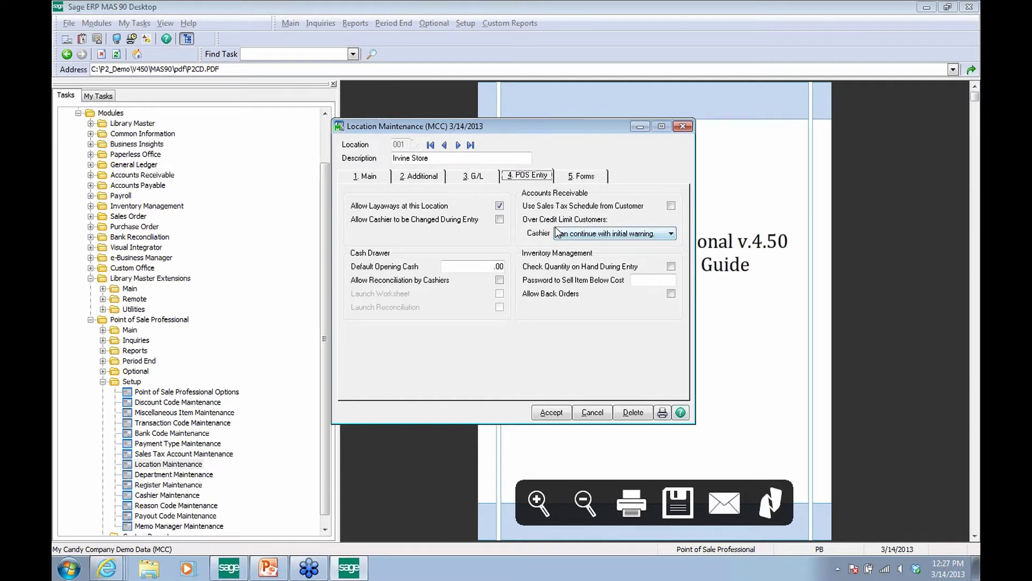
left_click(671, 234)
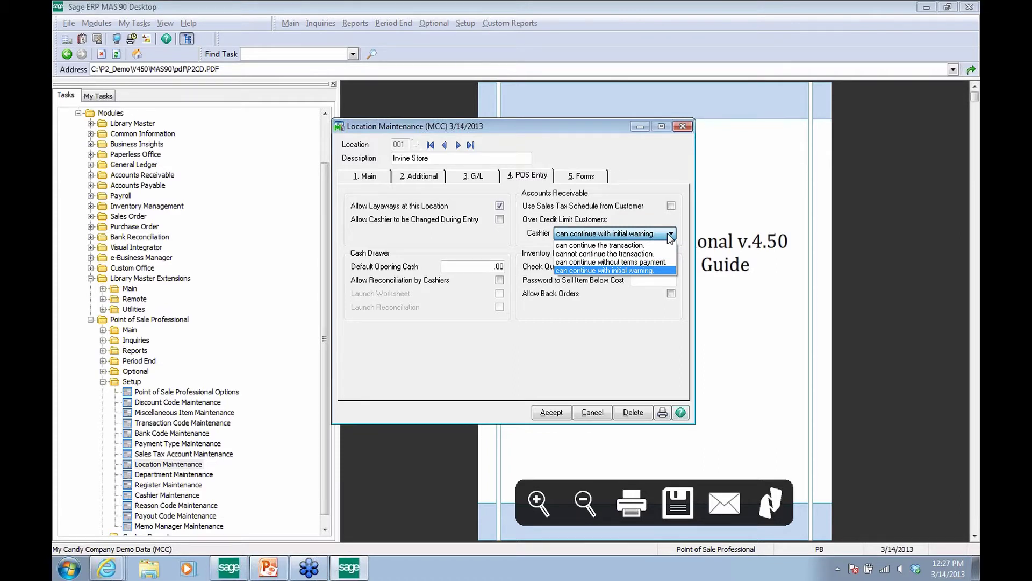
left_click(670, 236)
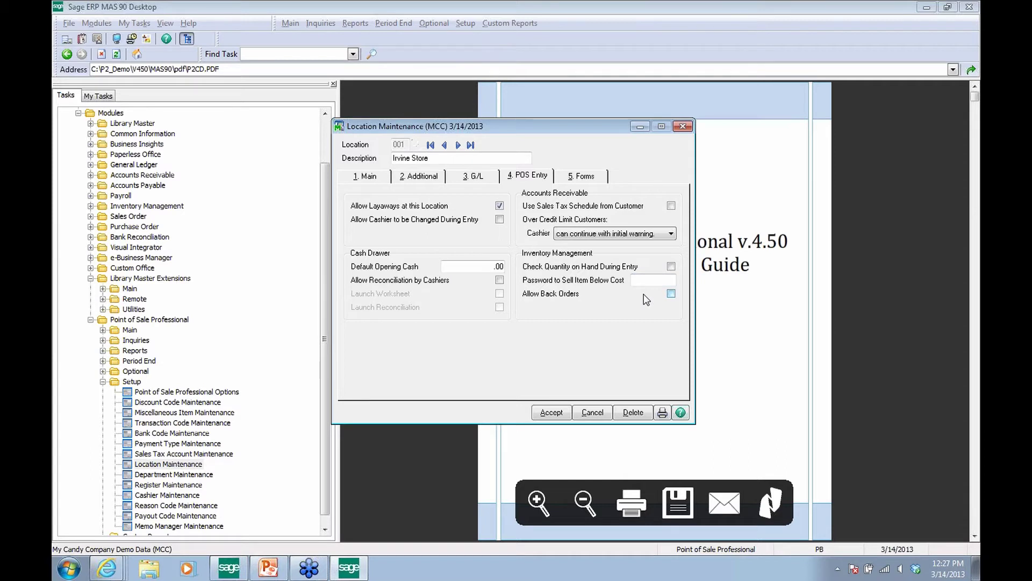
Review the form codes assigned to the Irvine Store's transactions, accept the location record and close Location Maintenance
left_click(580, 177)
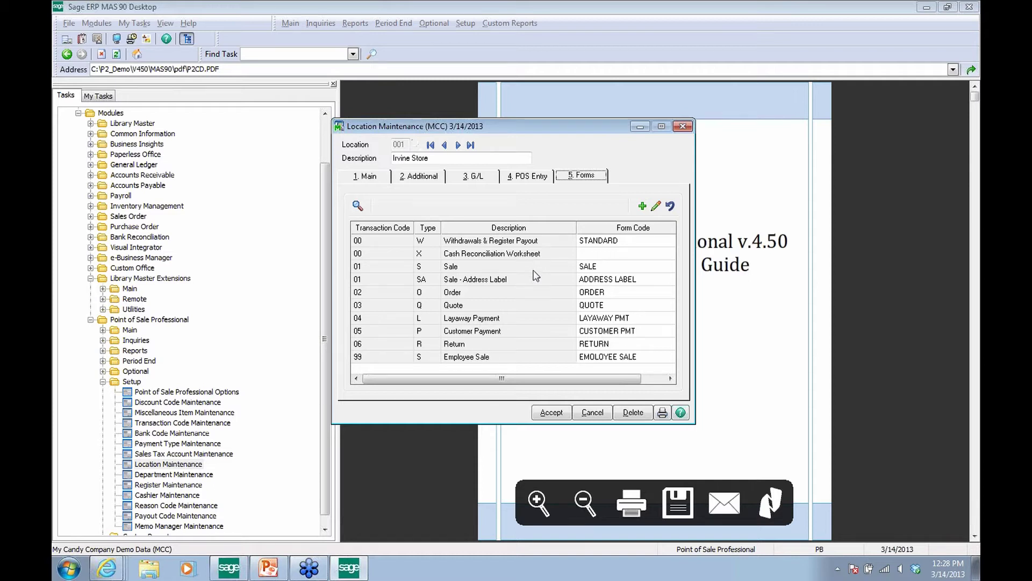
left_click(545, 410)
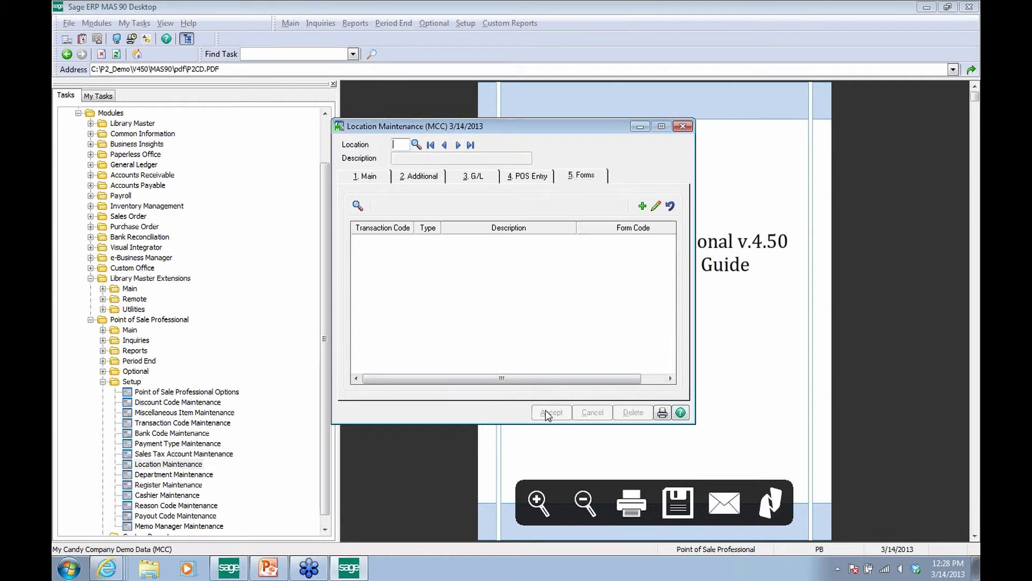
left_click(683, 126)
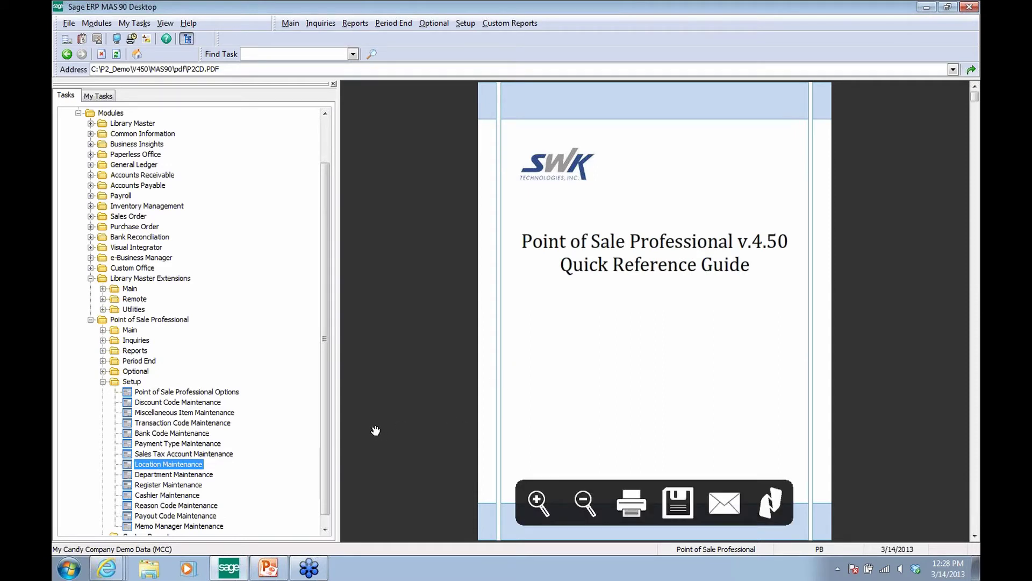
Open register T101, Front Register, in Register Maintenance and examine its location and default settings
left_click_drag(324, 460, 324, 479)
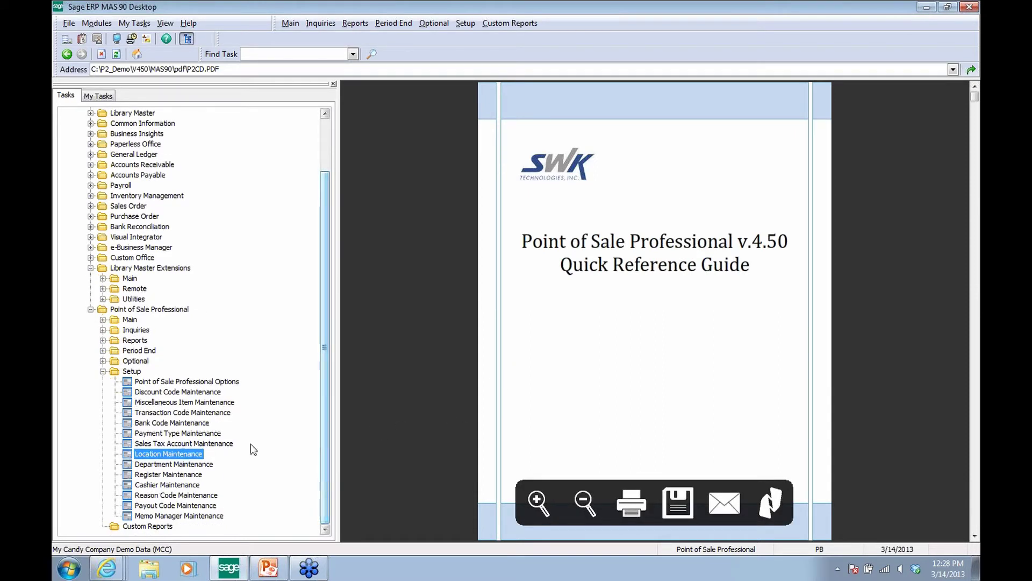
left_click(181, 475)
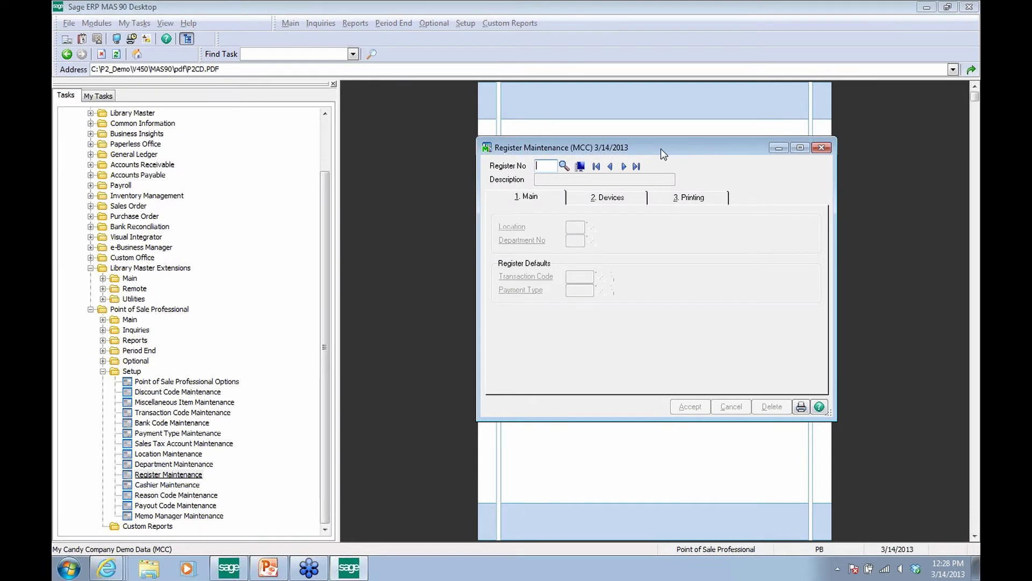
left_click_drag(655, 149, 496, 150)
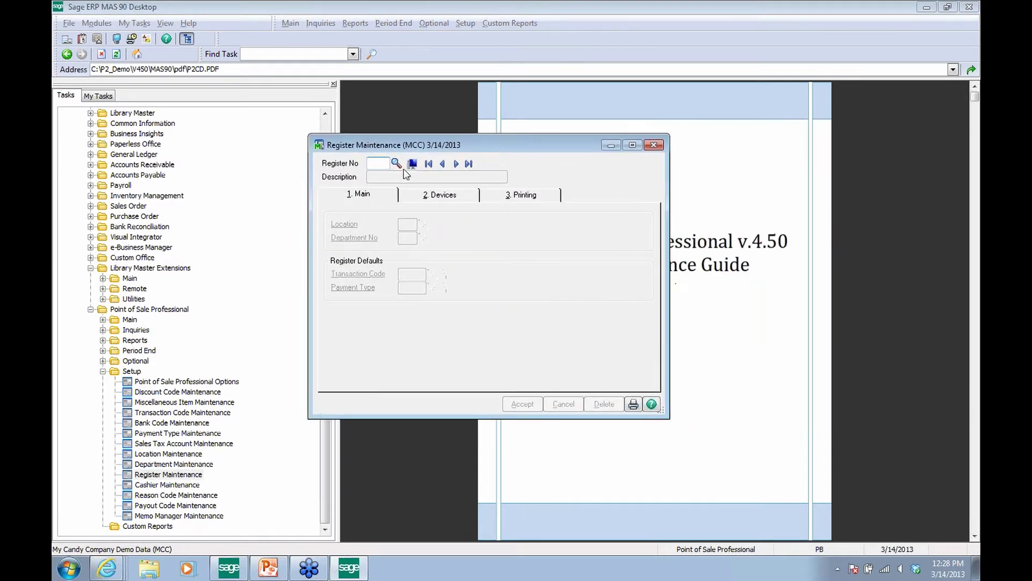
left_click(456, 163)
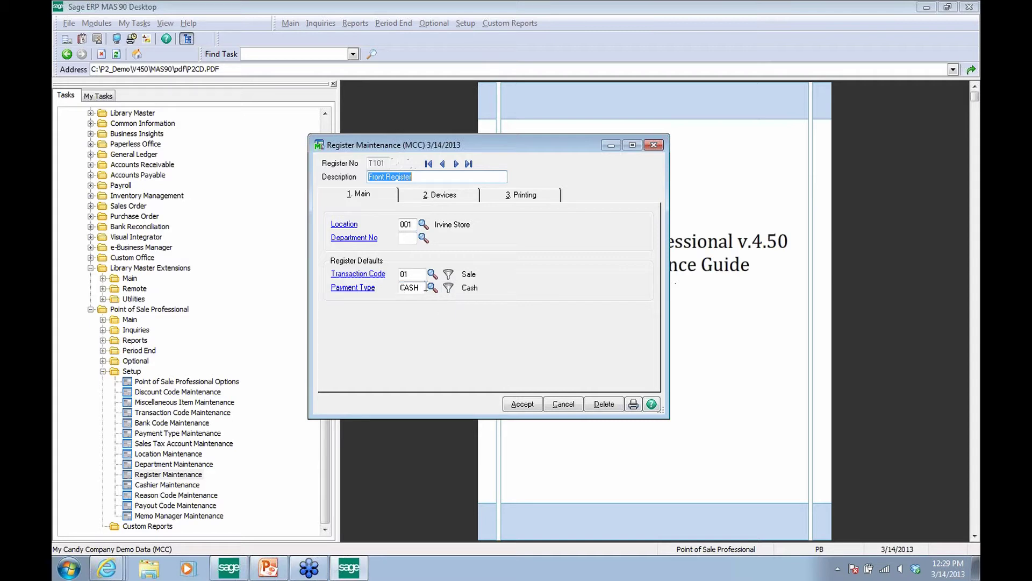
Check the transaction codes and payment types available for filtering on the Front Register, cancelling both filters without selecting any
left_click(448, 274)
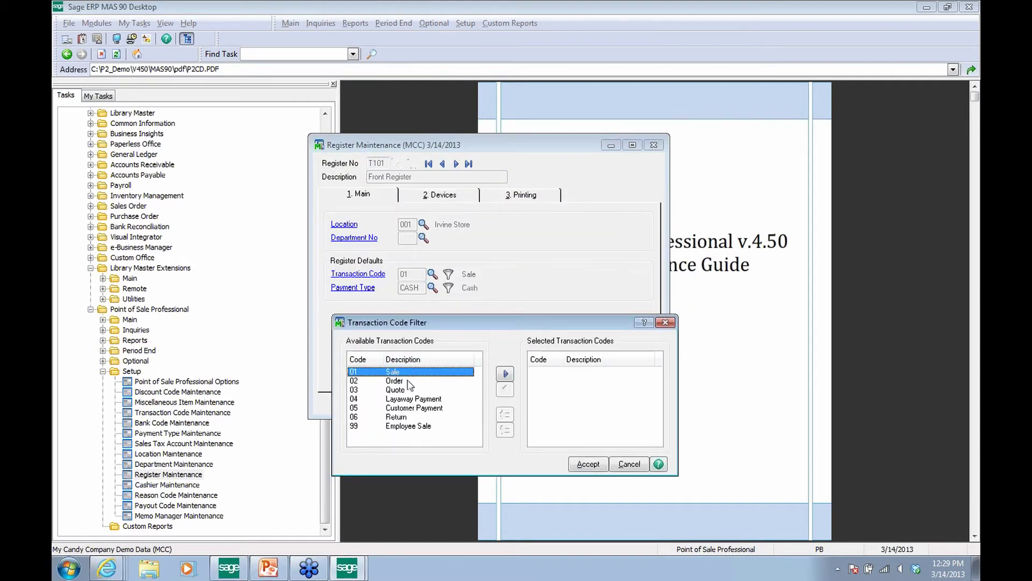
left_click(631, 464)
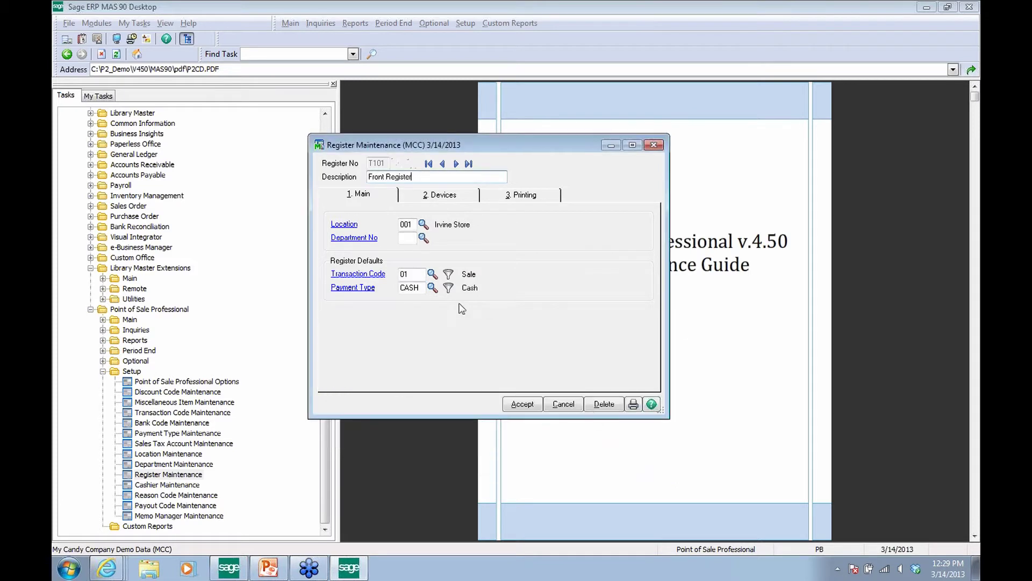
left_click(448, 287)
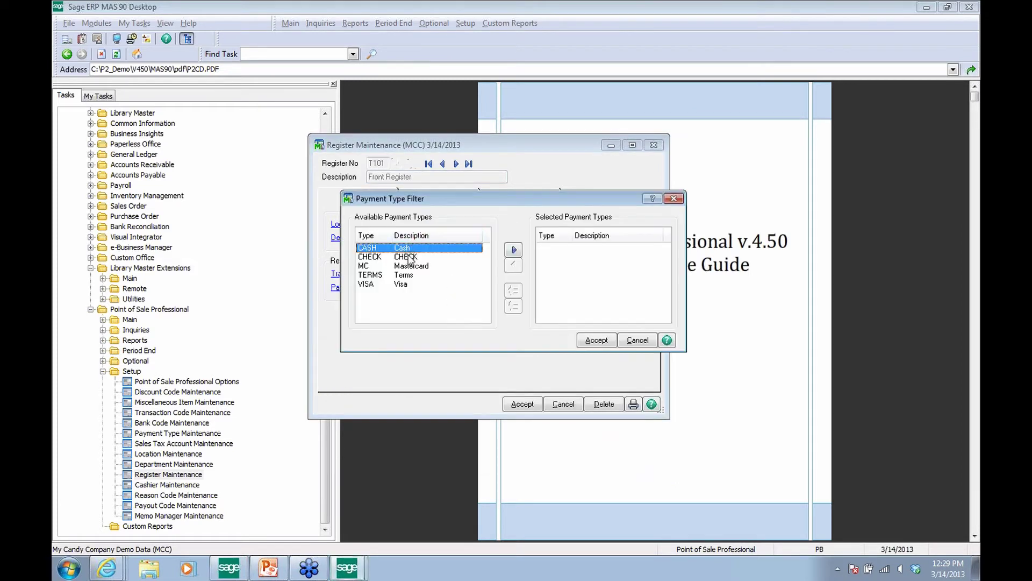
left_click(638, 342)
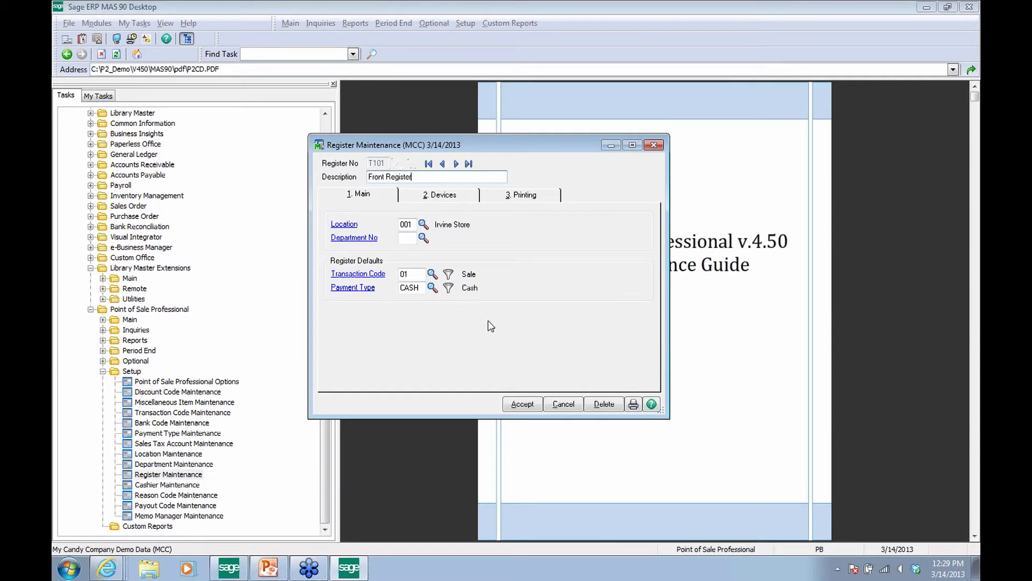
left_click(455, 199)
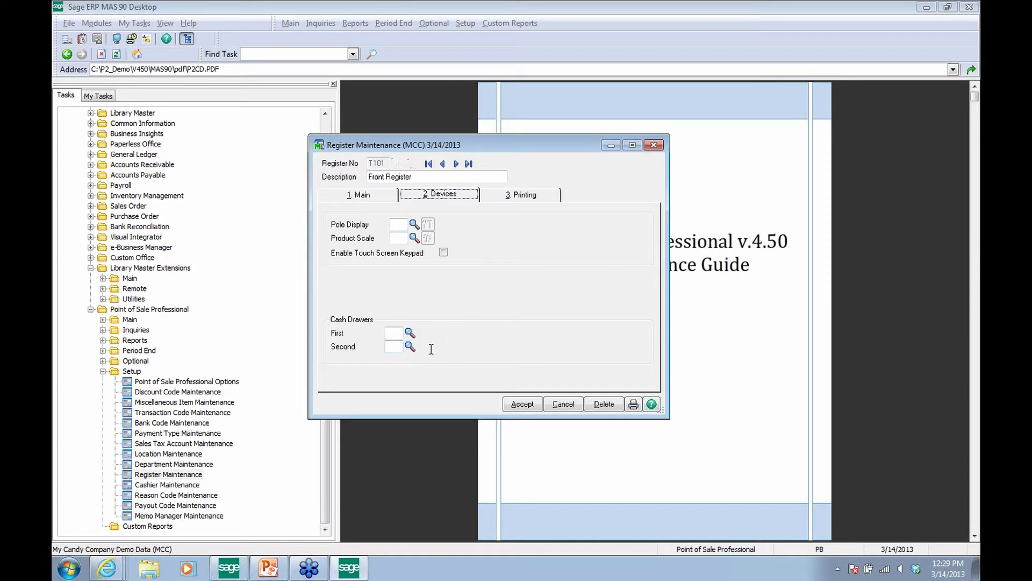
left_click(522, 197)
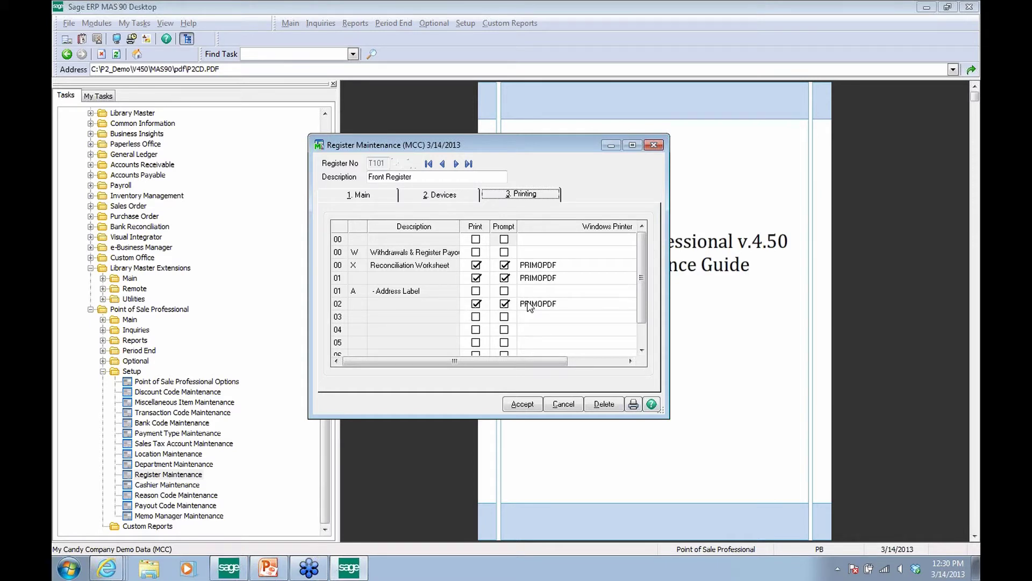
left_click(522, 406)
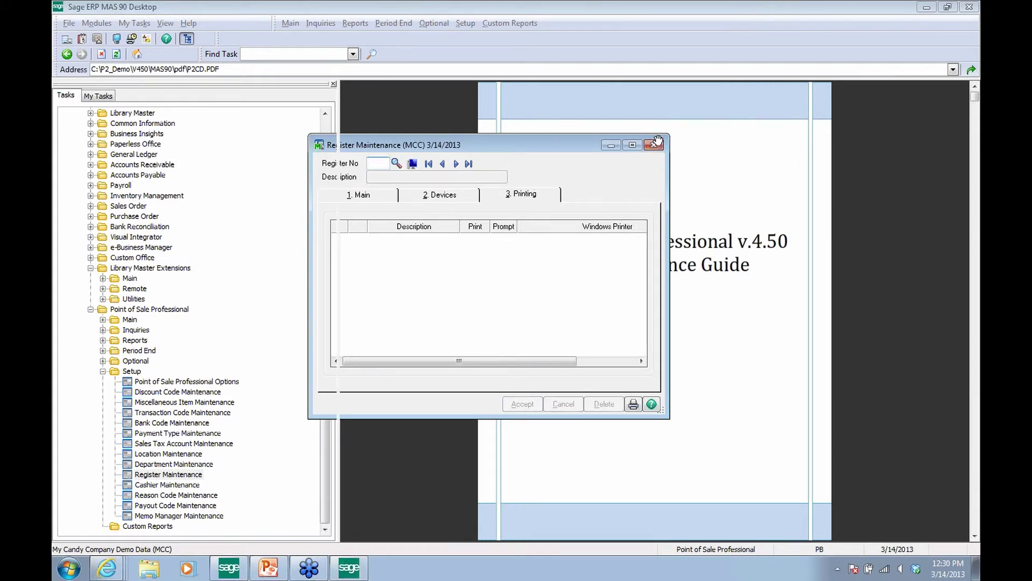
left_click(654, 145)
Open the first cashier record in Cashier Maintenance and examine its main settings and POS entry permissions
left_click(184, 485)
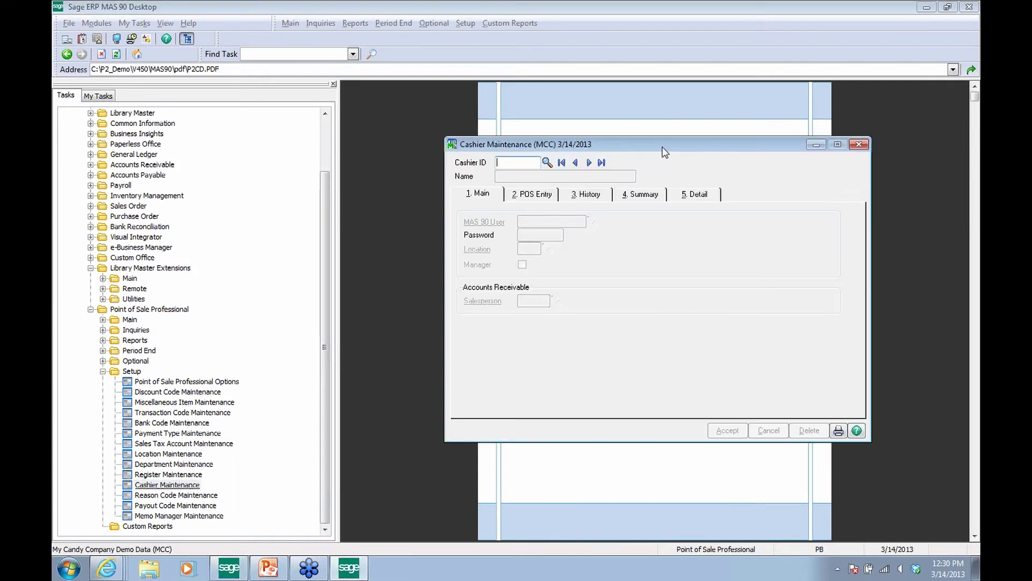
left_click(430, 158)
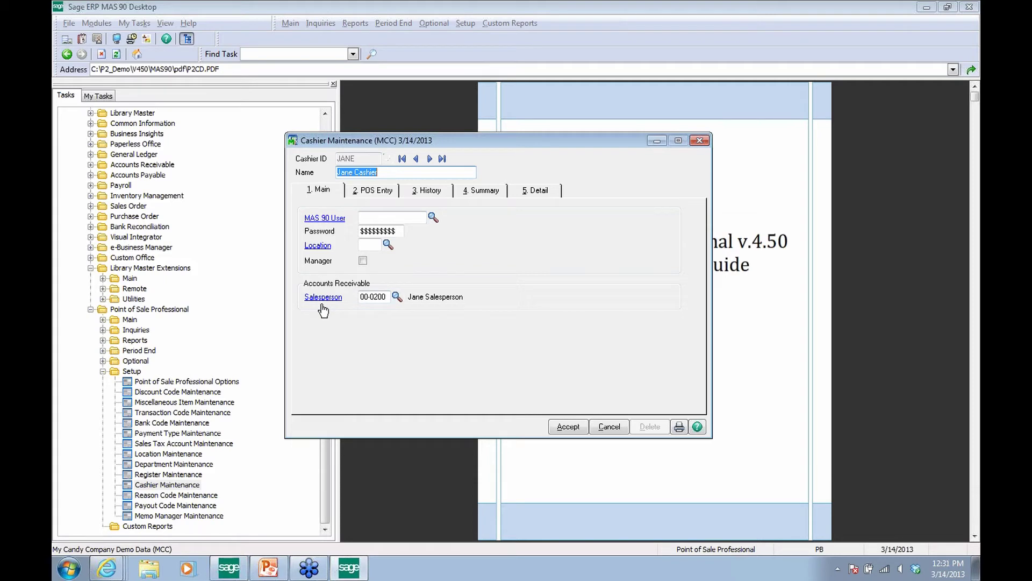
left_click(371, 192)
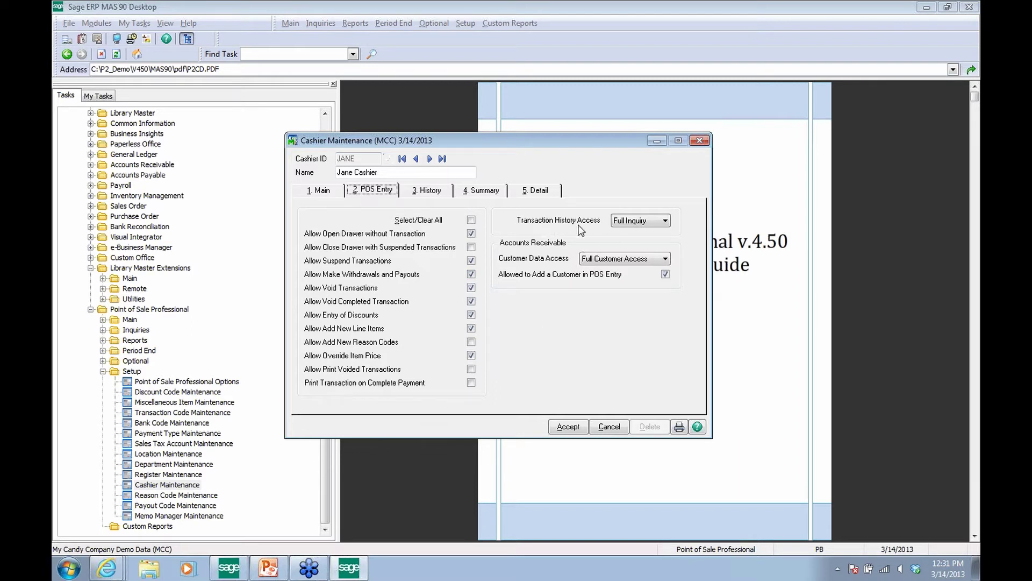
Check the cashier's access choices, keeping Full Inquiry for transaction history and Full Customer Access for customer data
left_click(666, 221)
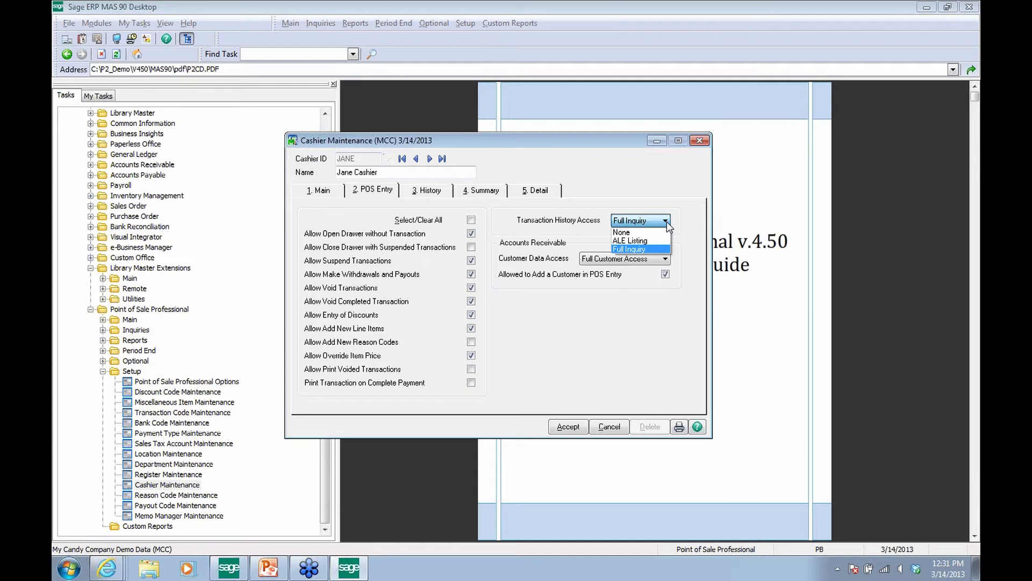
left_click(666, 222)
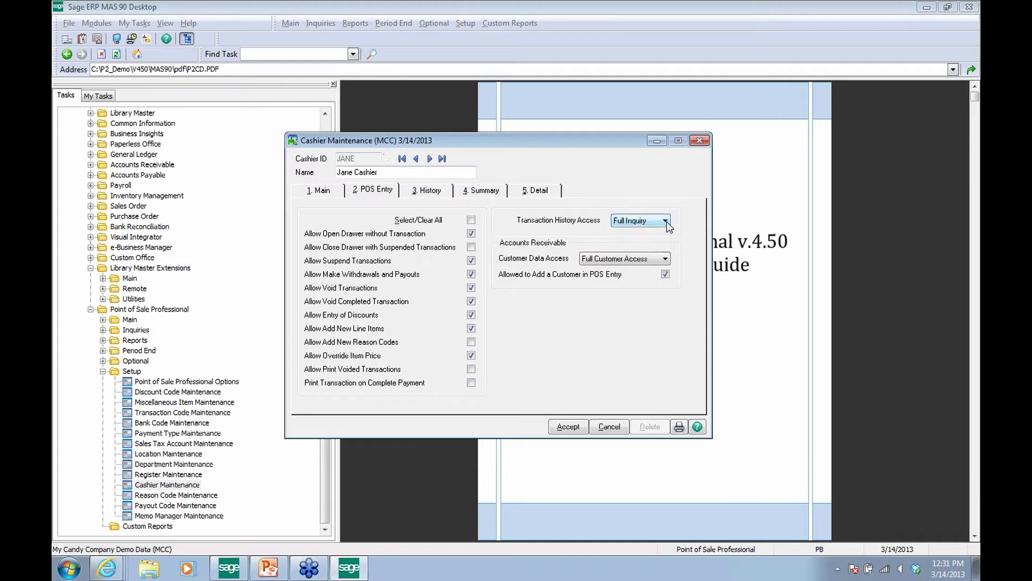
left_click(665, 259)
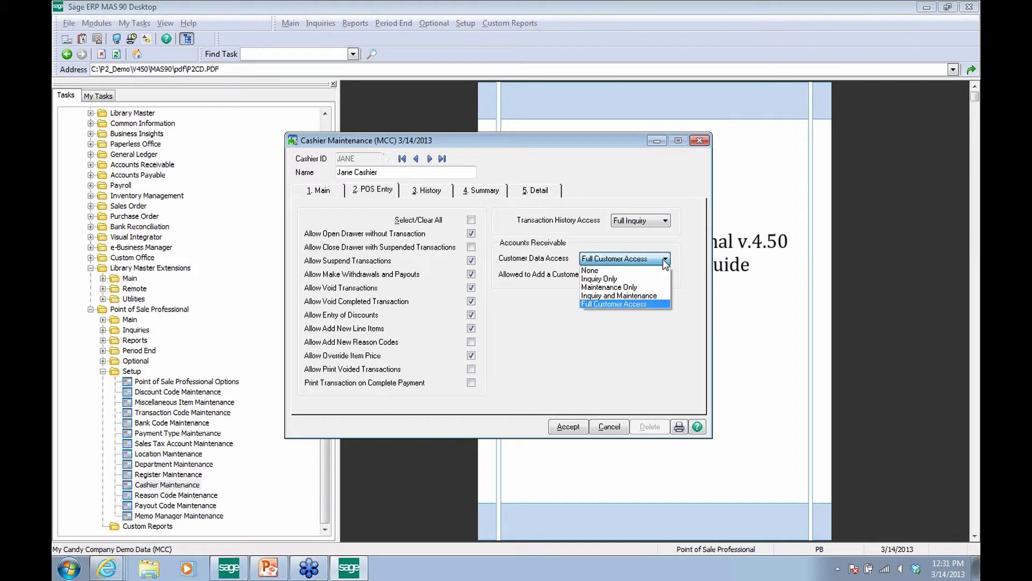
left_click(638, 305)
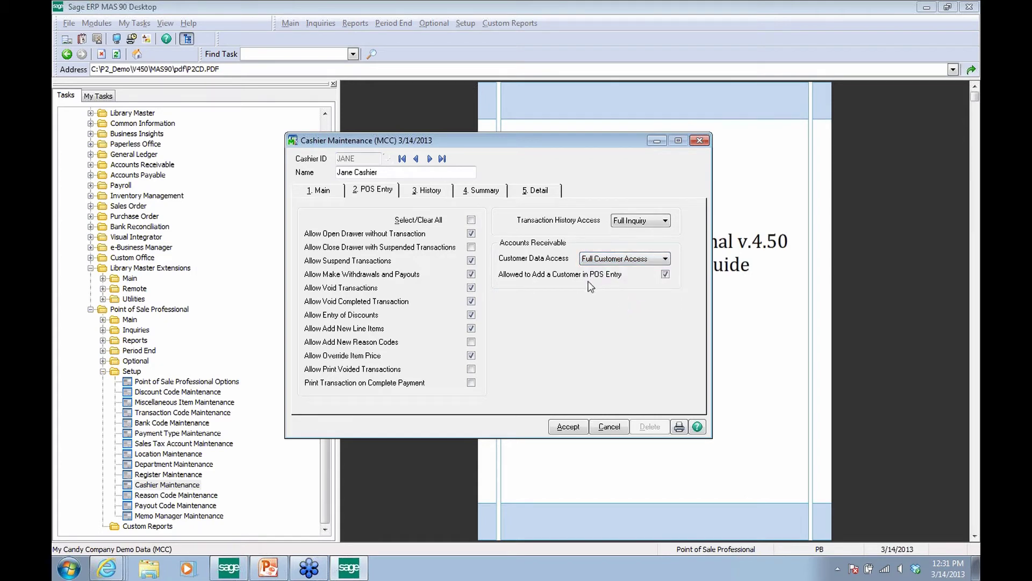
Examine the cashier's sales, hours, overages and shortages history by period, selecting the year 2012
left_click(426, 191)
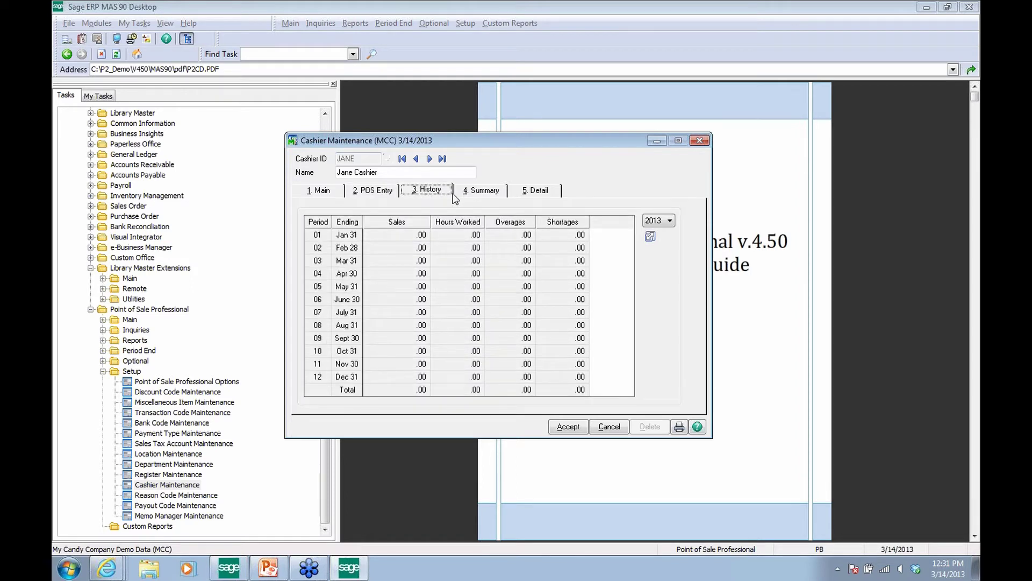
left_click(670, 220)
left_click(668, 235)
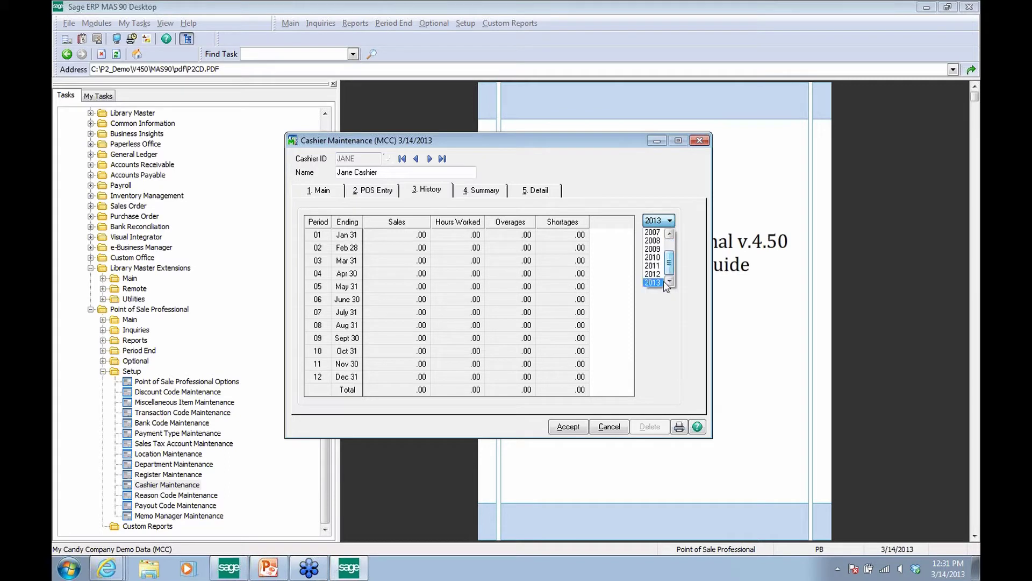
left_click(652, 273)
Examine the cashier's period summary and its transaction type and year choices, keeping Sale as the type
left_click(487, 191)
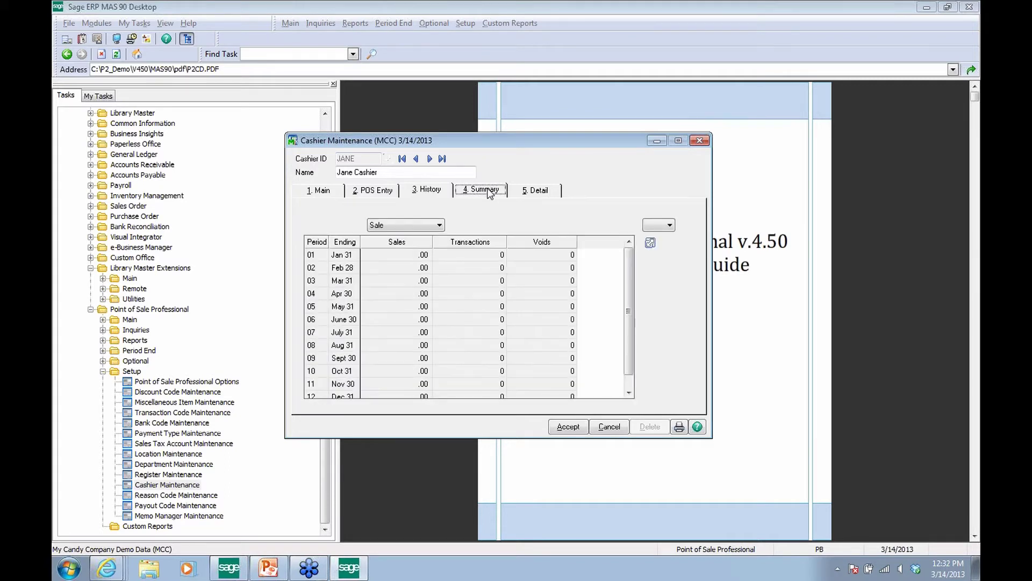
left_click(439, 225)
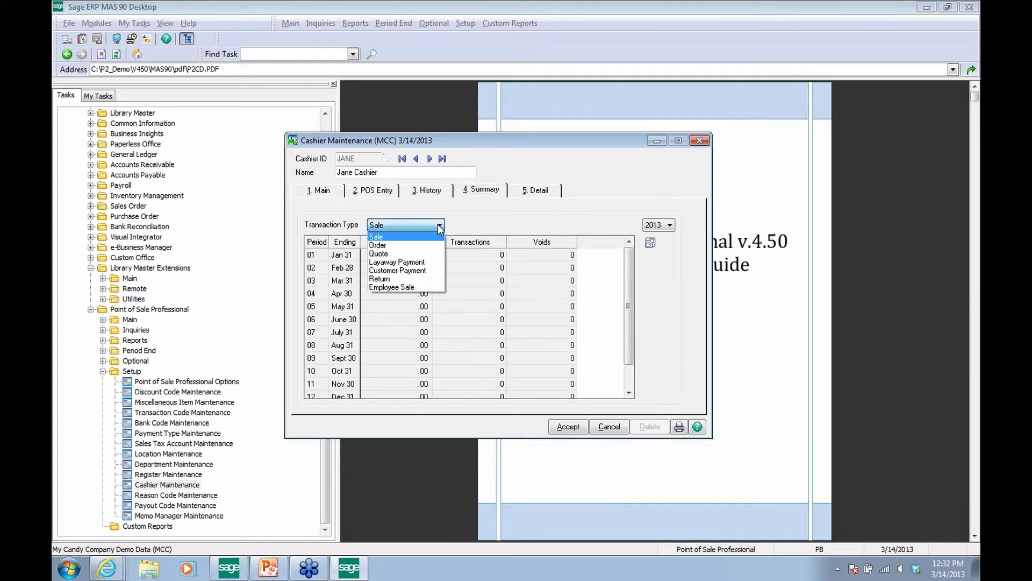
left_click(439, 229)
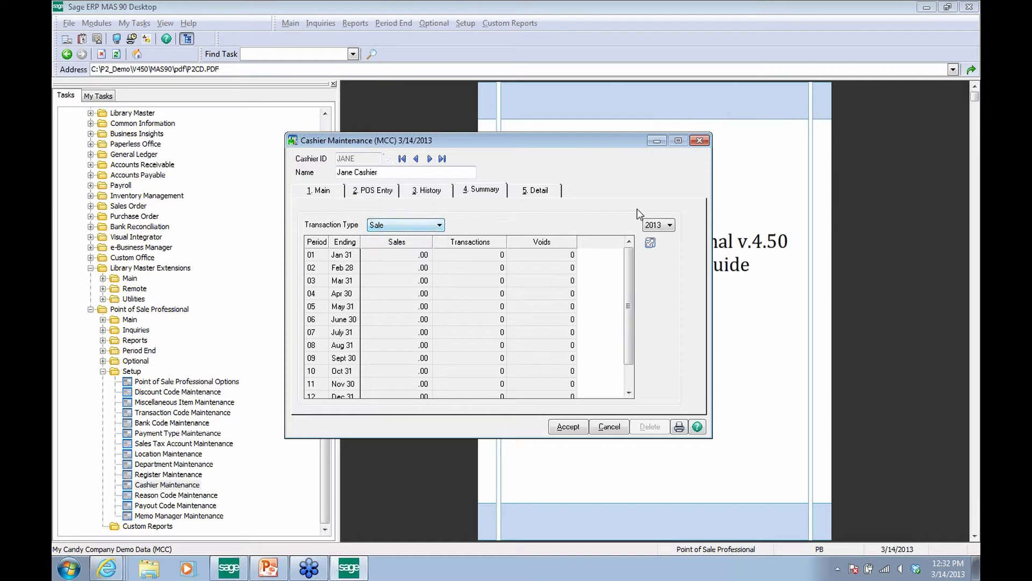
left_click(670, 224)
left_click(669, 224)
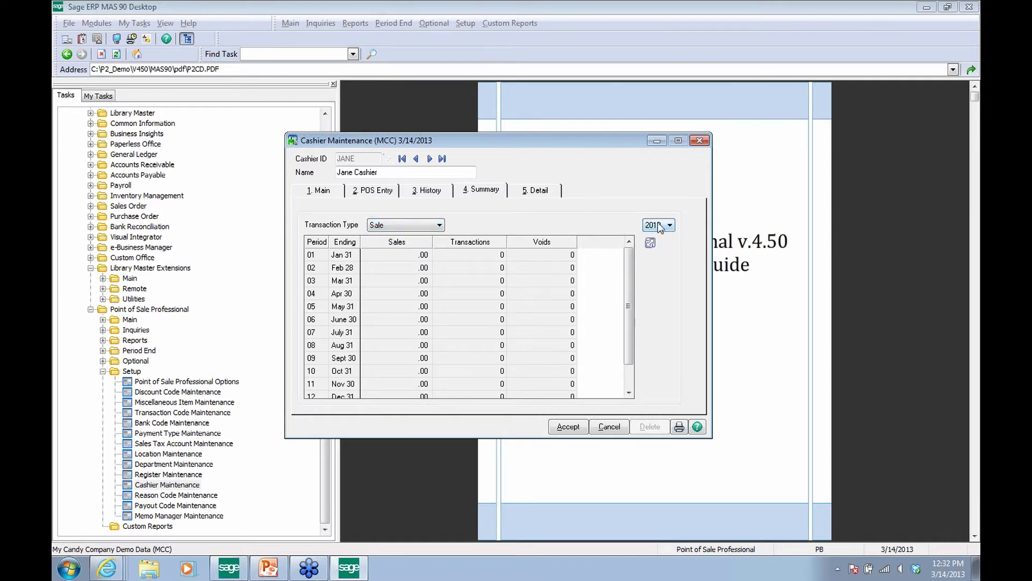
Review the cashier's cash drawer detail, accept the record and close Cashier Maintenance
left_click(547, 193)
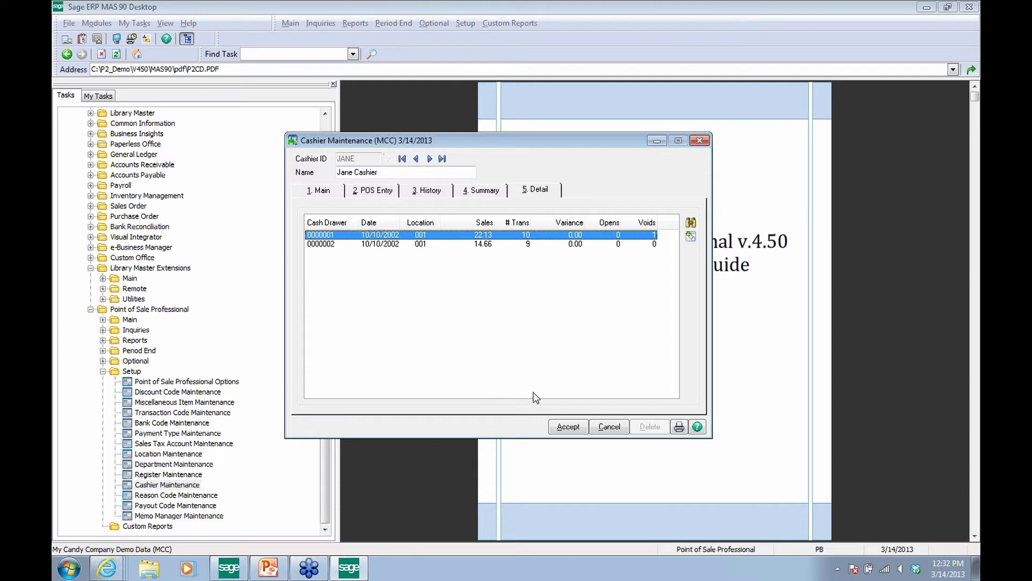
left_click(565, 425)
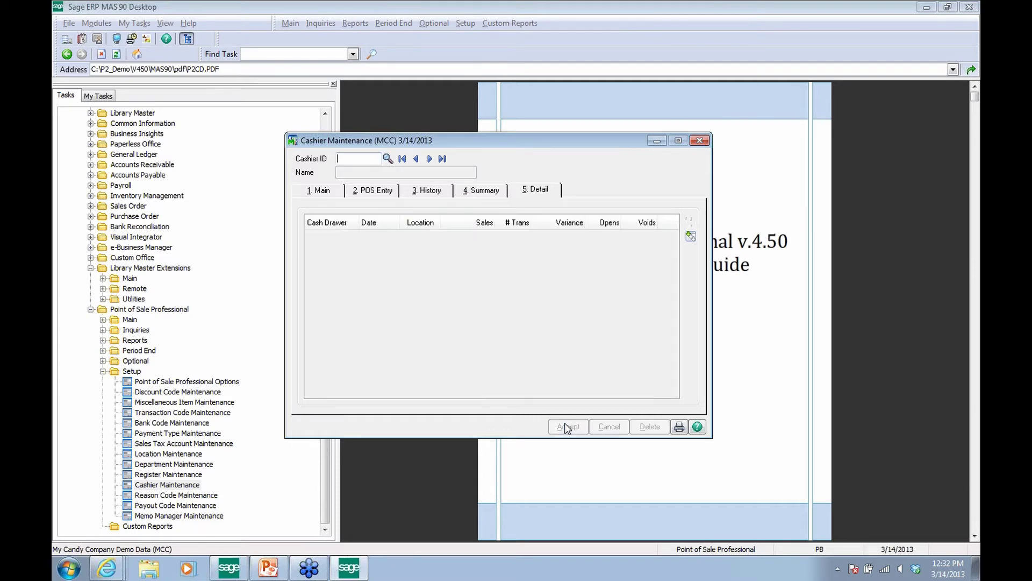
left_click(699, 140)
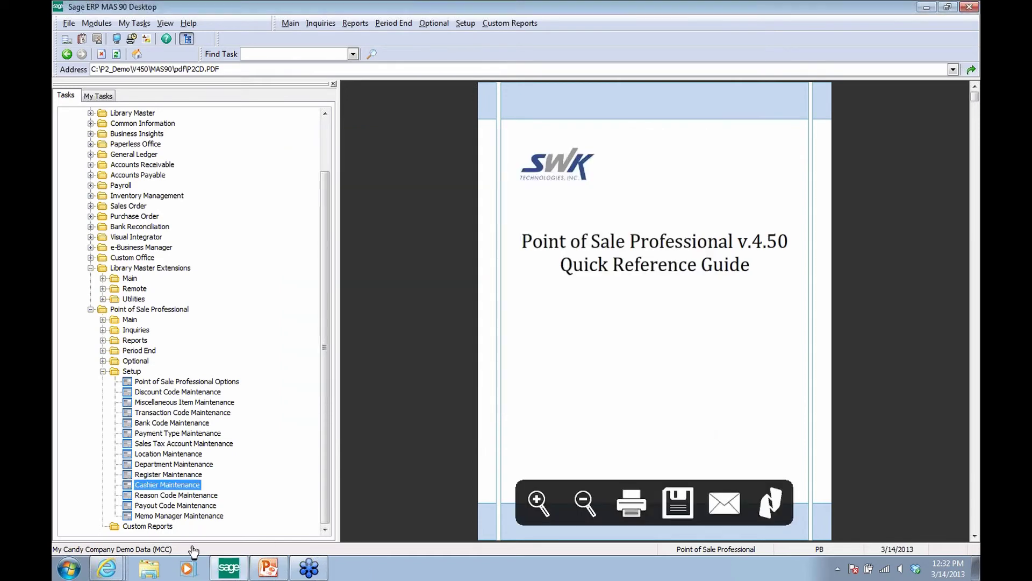
Open Payment Type Maintenance, look through the list of payment types and load the CHECK record
left_click(152, 435)
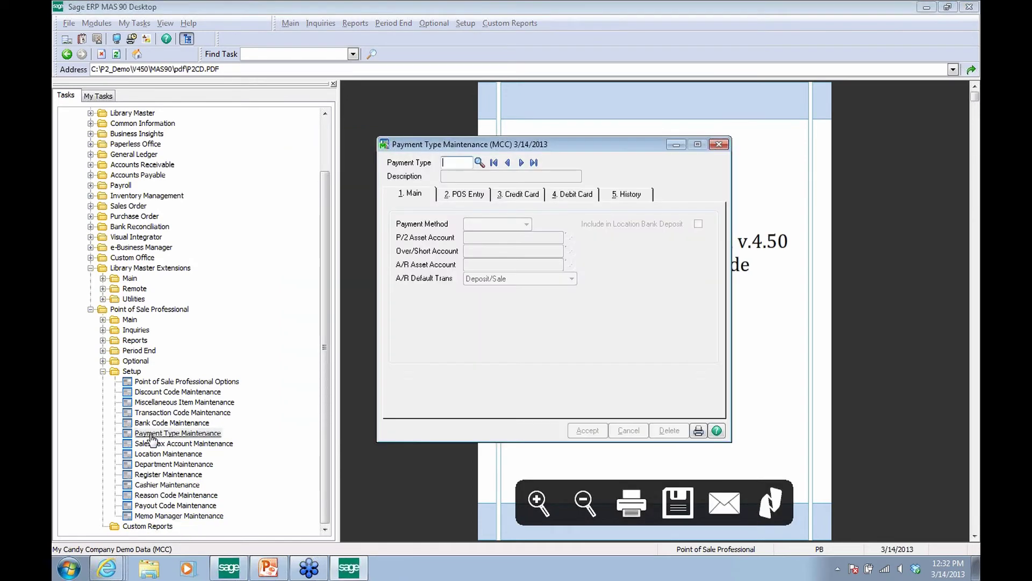
left_click_drag(580, 144, 436, 146)
left_click(338, 160)
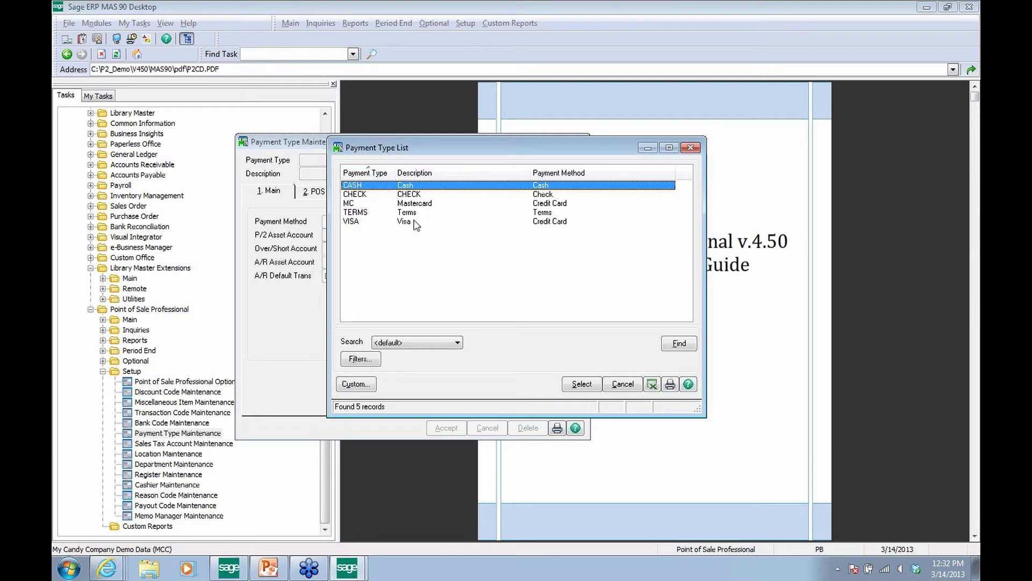
left_click(622, 383)
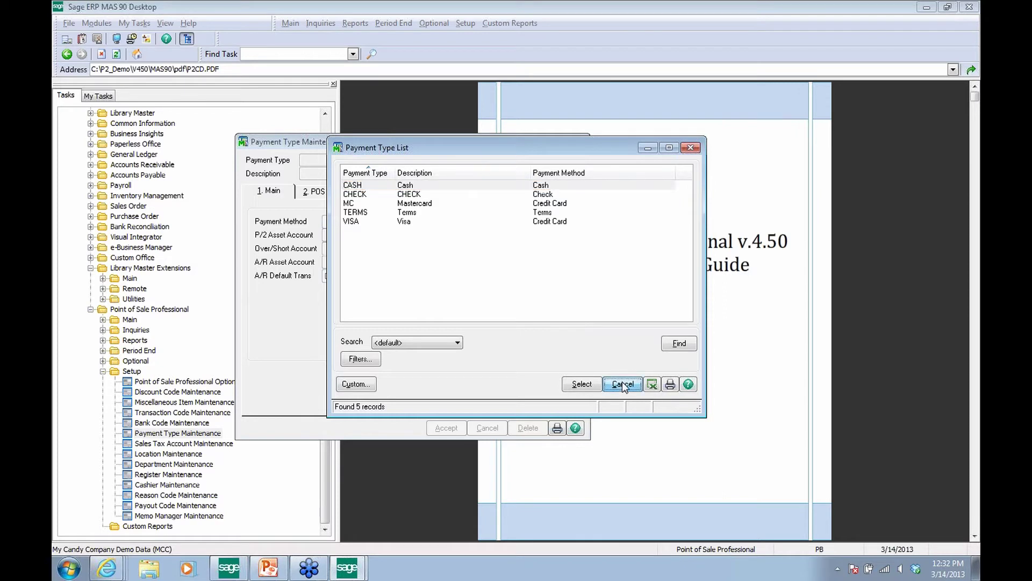
left_click(338, 161)
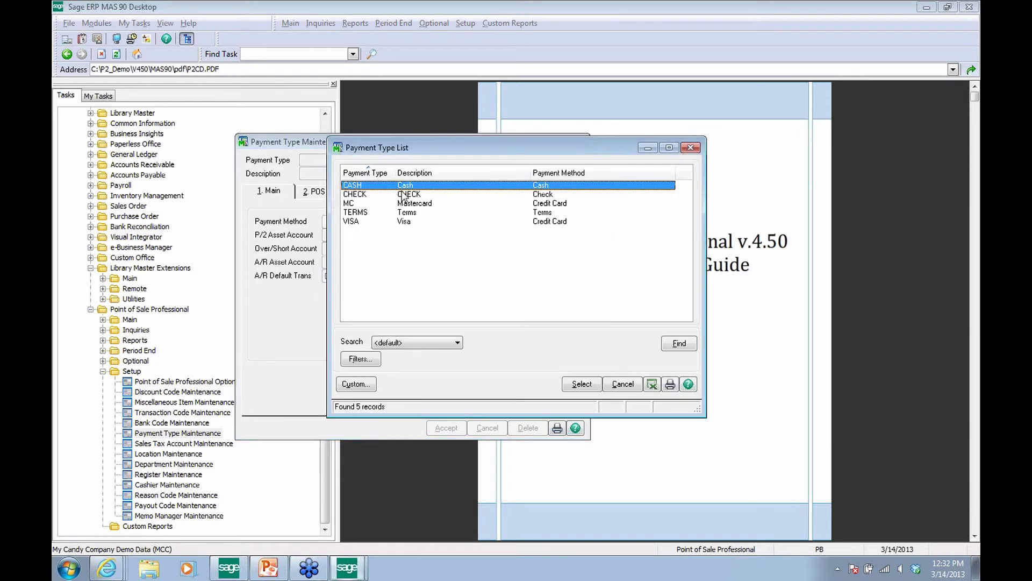
left_click(403, 194)
left_click(580, 384)
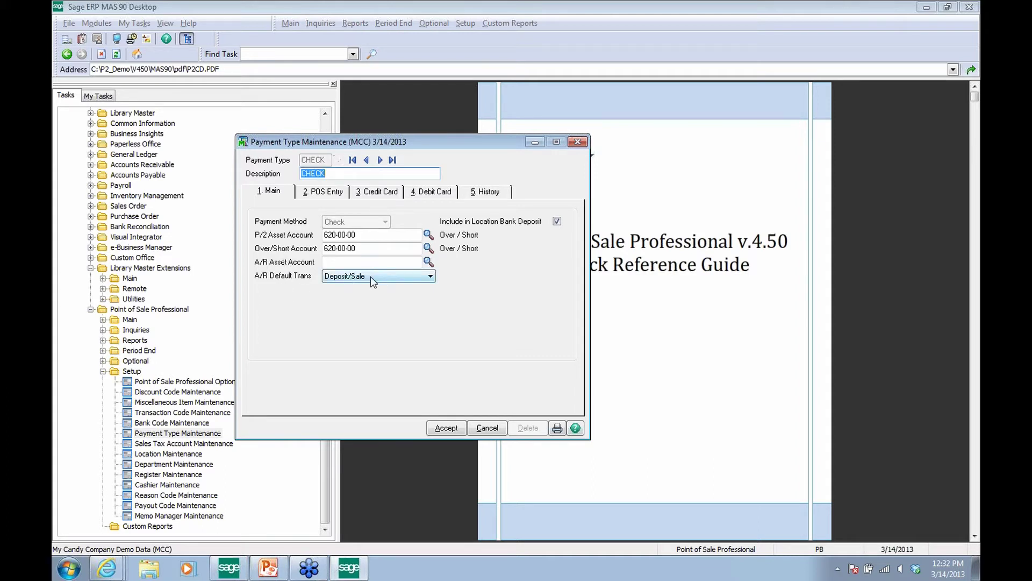
Check the CHECK payment type's A/R default transaction choices, keeping Deposit/Sale, and examine its POS entry requirements
left_click(422, 278)
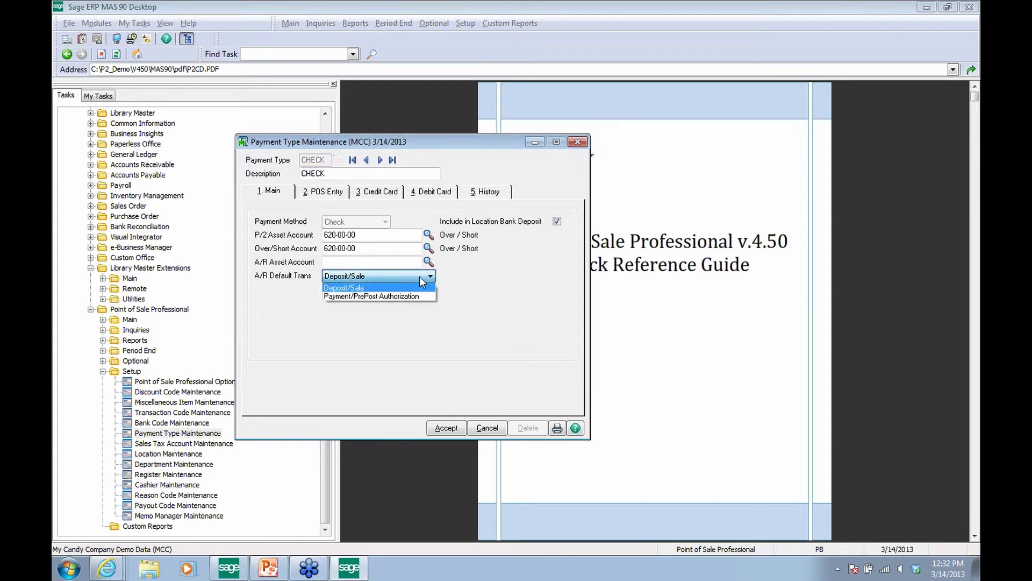
left_click(421, 279)
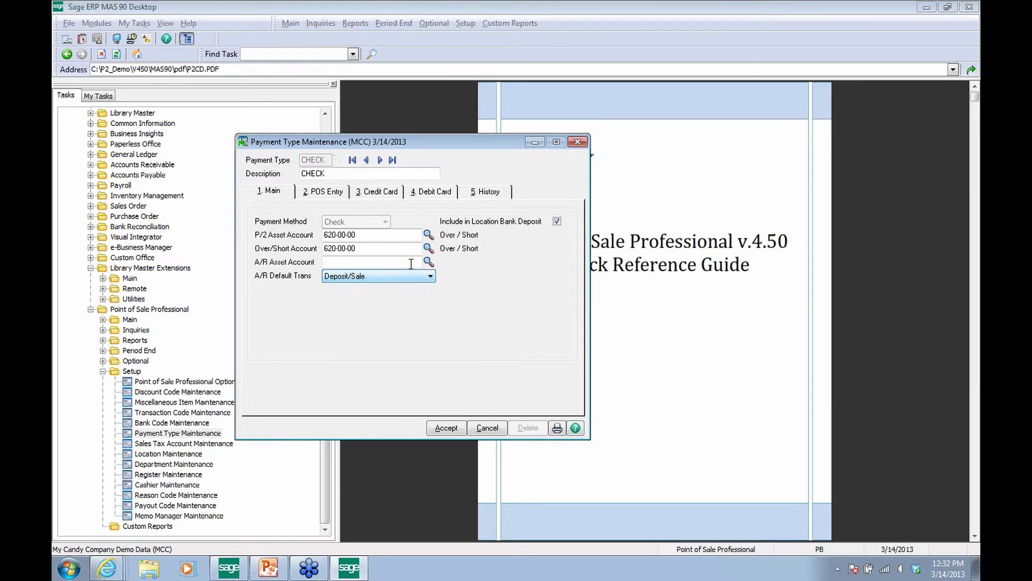
left_click(322, 192)
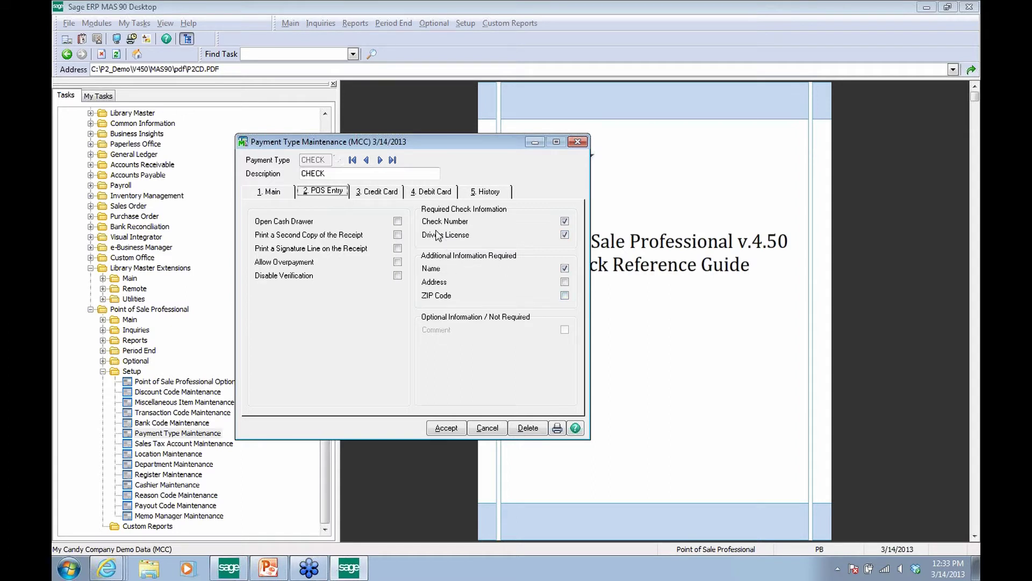
Check the CHECK payment type's credit card settings, load the MC (Mastercard) record and review its main and POS entry settings
left_click(382, 192)
left_click(322, 193)
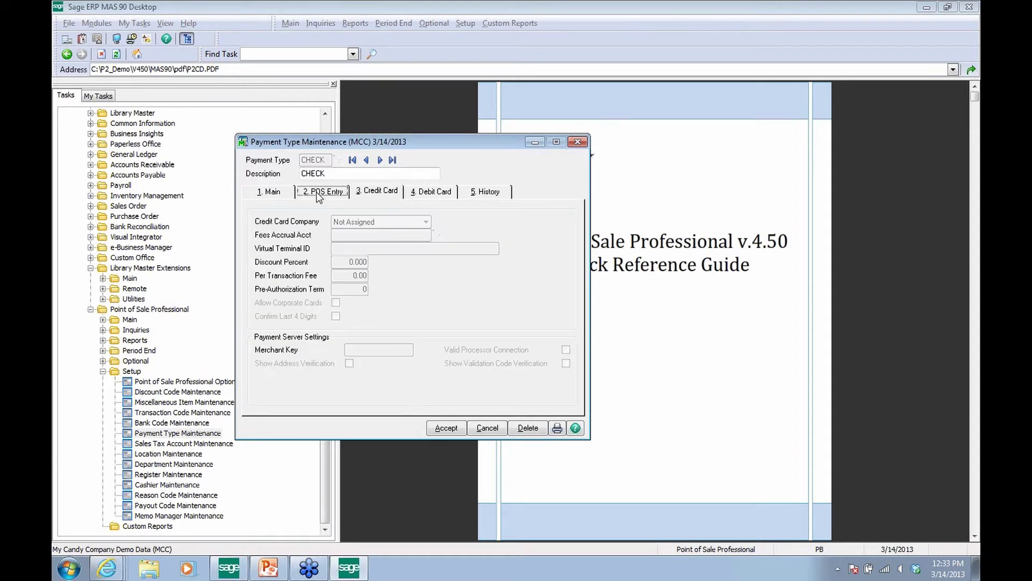
left_click(380, 160)
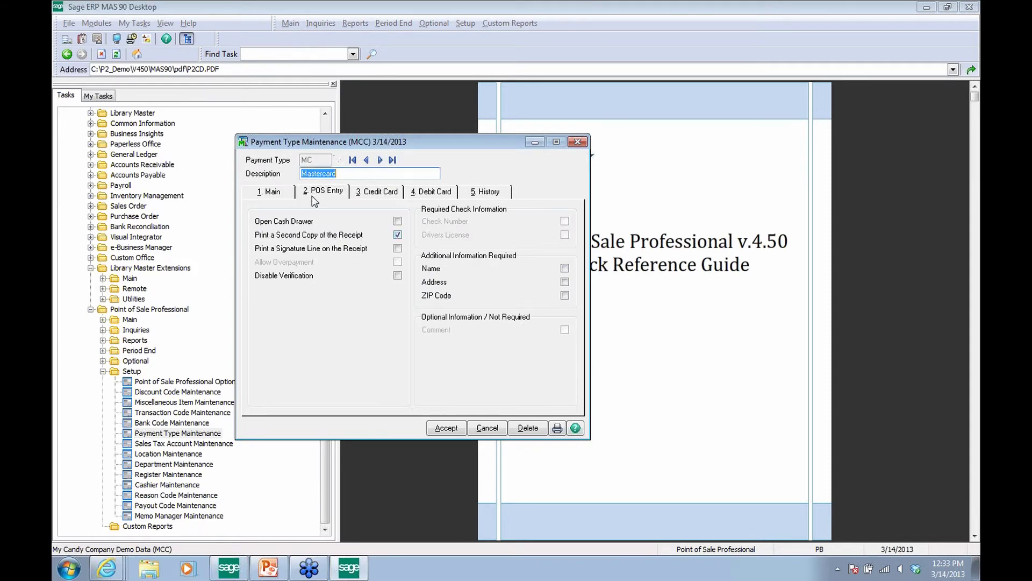
left_click(270, 194)
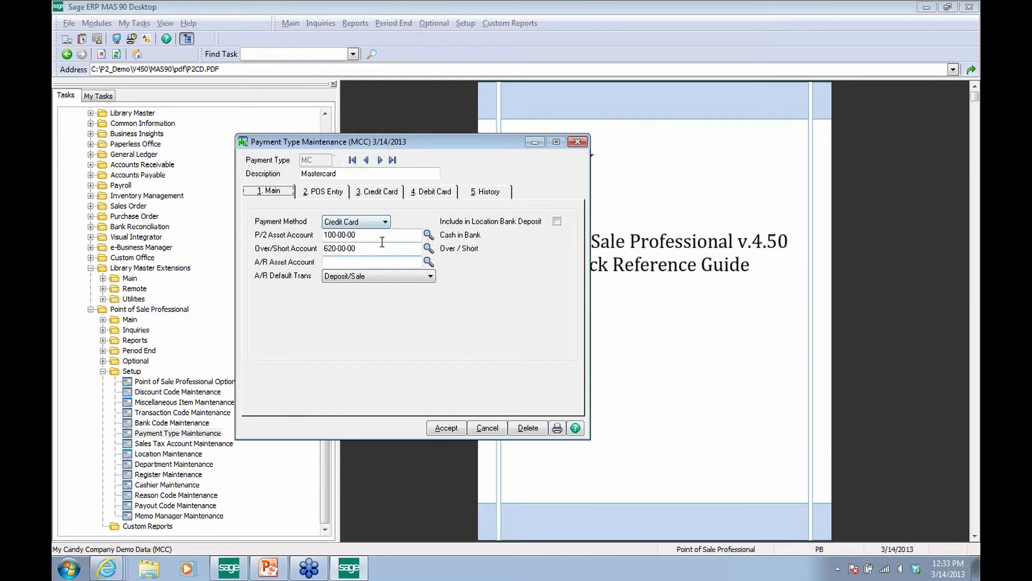
left_click(324, 193)
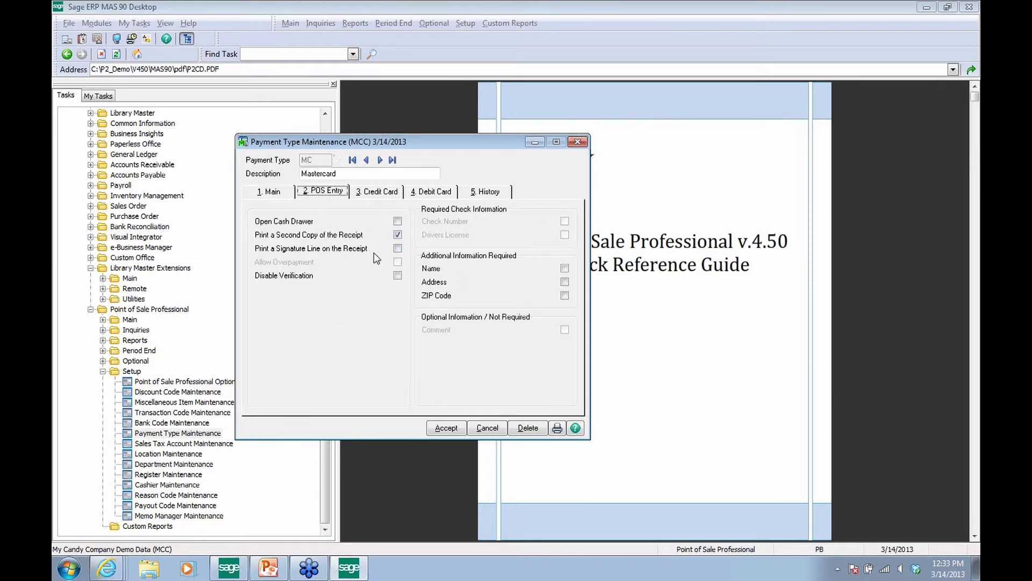
Review the Mastercard payment type's credit card, debit card and history details, accept the record and close Payment Type Maintenance
left_click(372, 194)
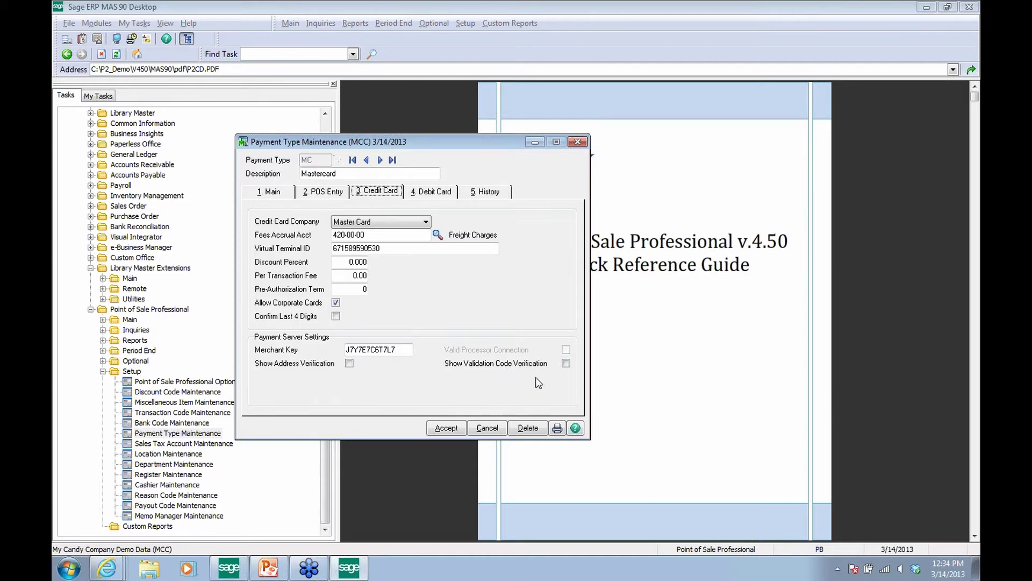
left_click(430, 194)
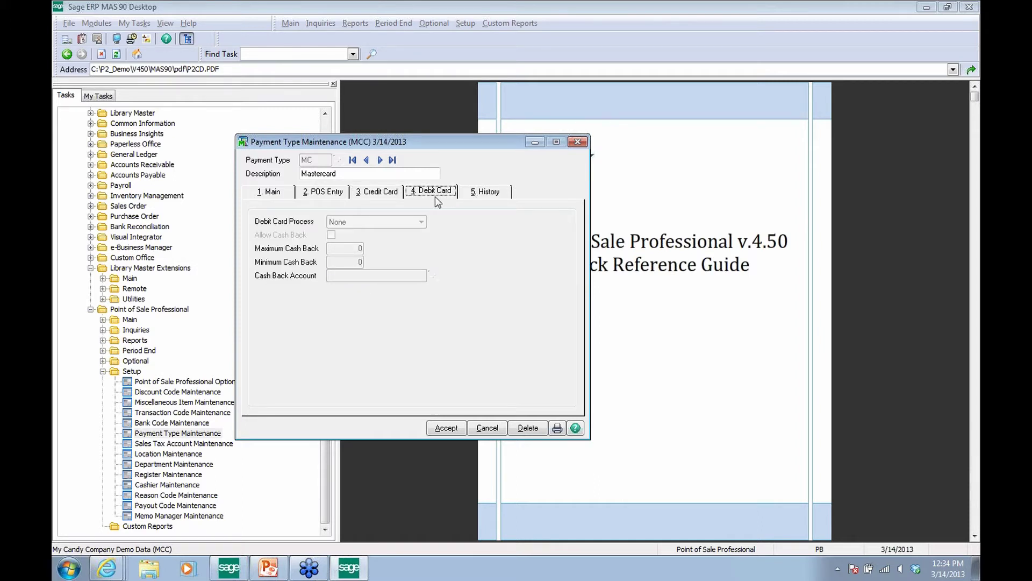
left_click(487, 194)
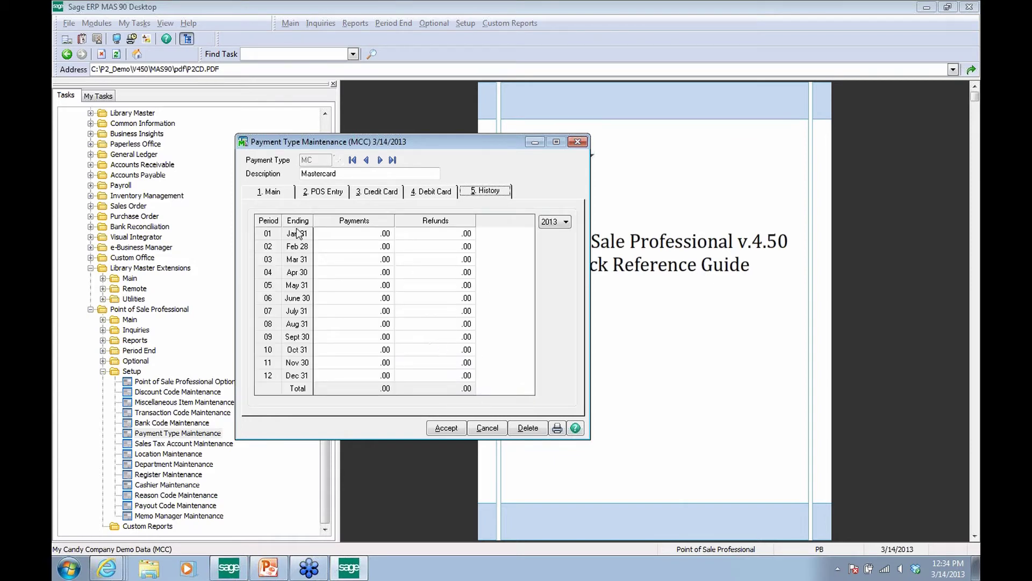
left_click(269, 192)
left_click(446, 428)
left_click(578, 142)
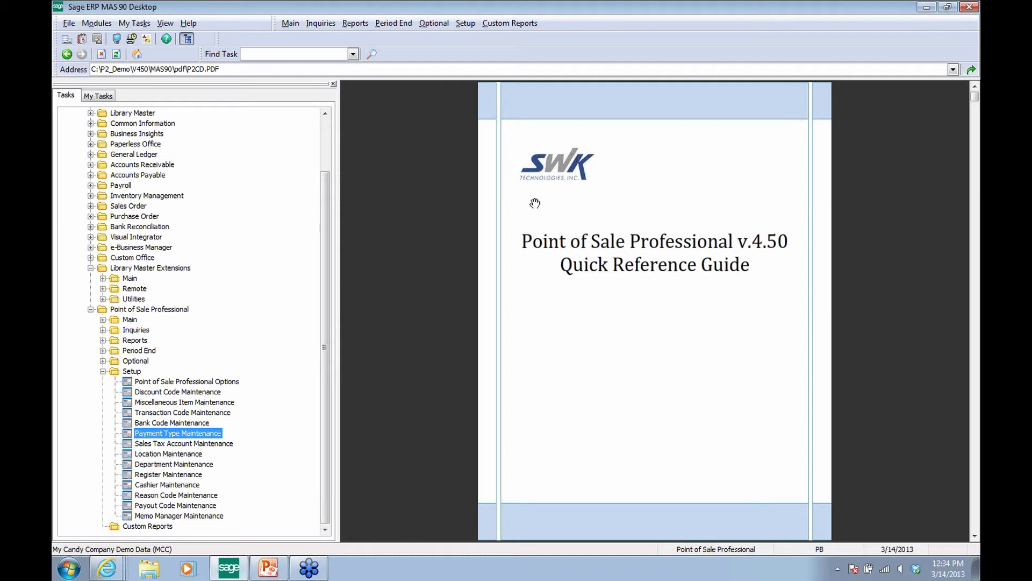
Open Point of Sale Entry from the module's Main tasks, minimize the main desktop window and move the logon window toward the screen's centre
double_click(103, 371)
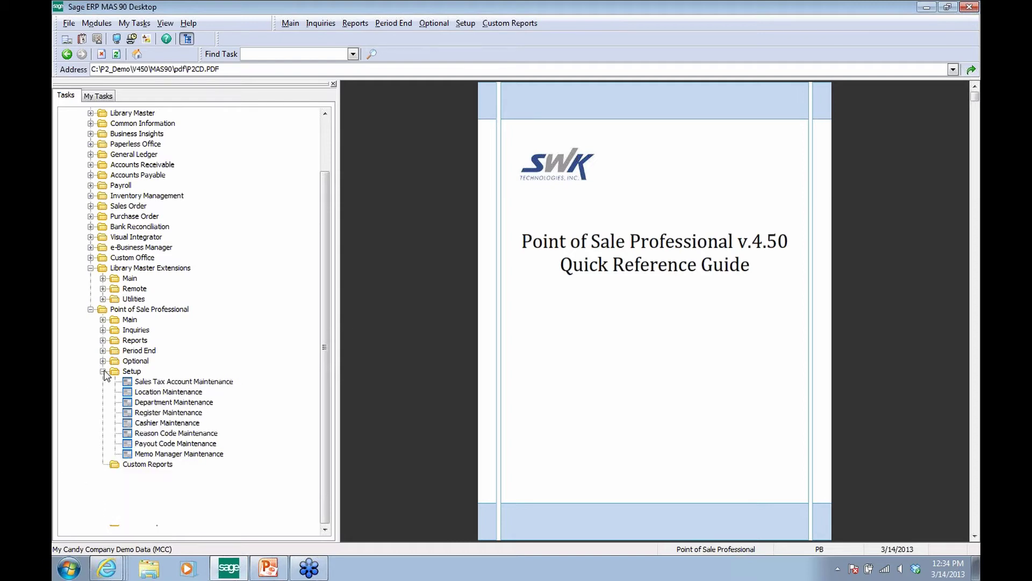
left_click(90, 371)
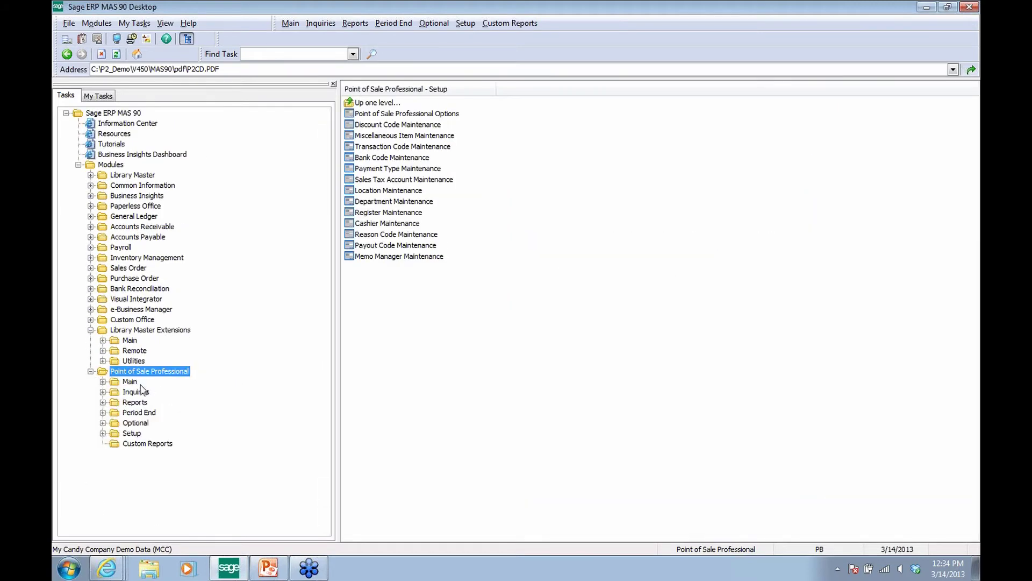
double_click(130, 381)
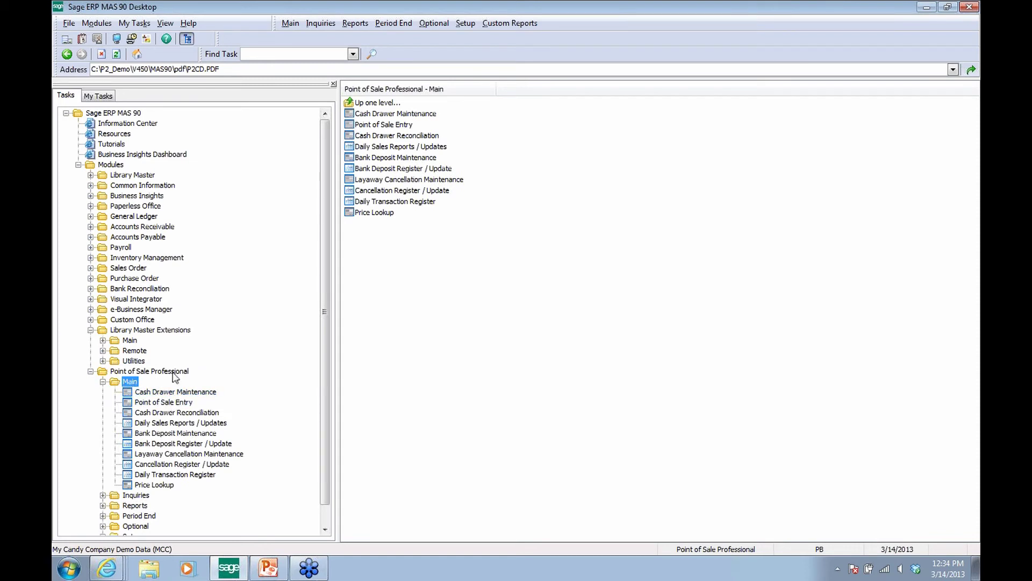
double_click(156, 403)
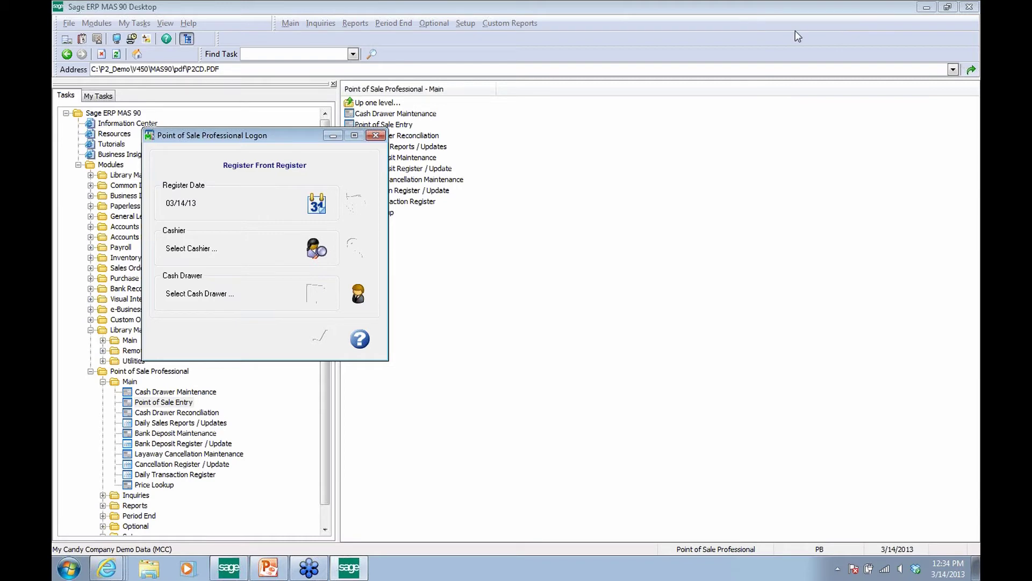
left_click(924, 7)
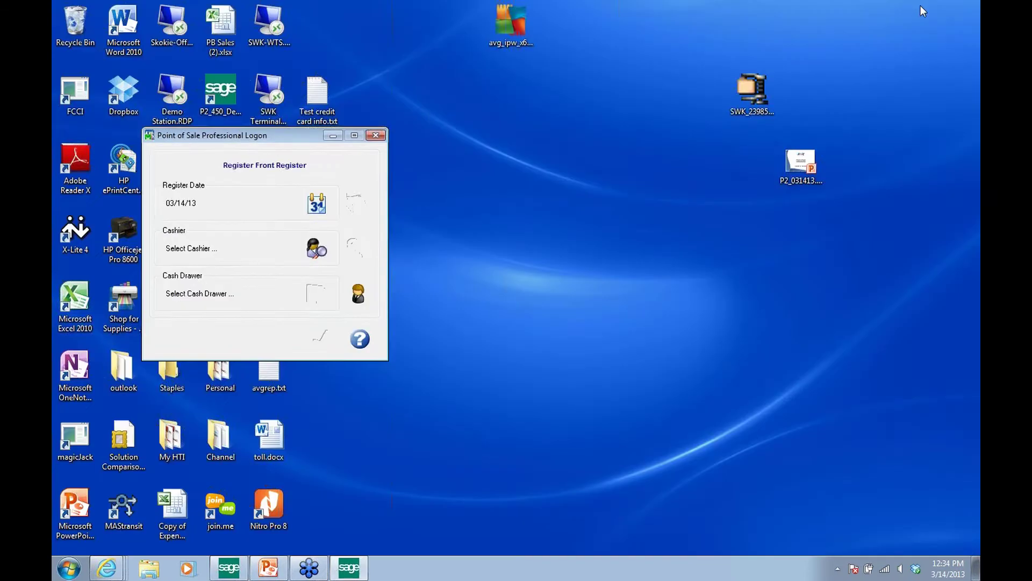
left_click_drag(277, 135, 498, 130)
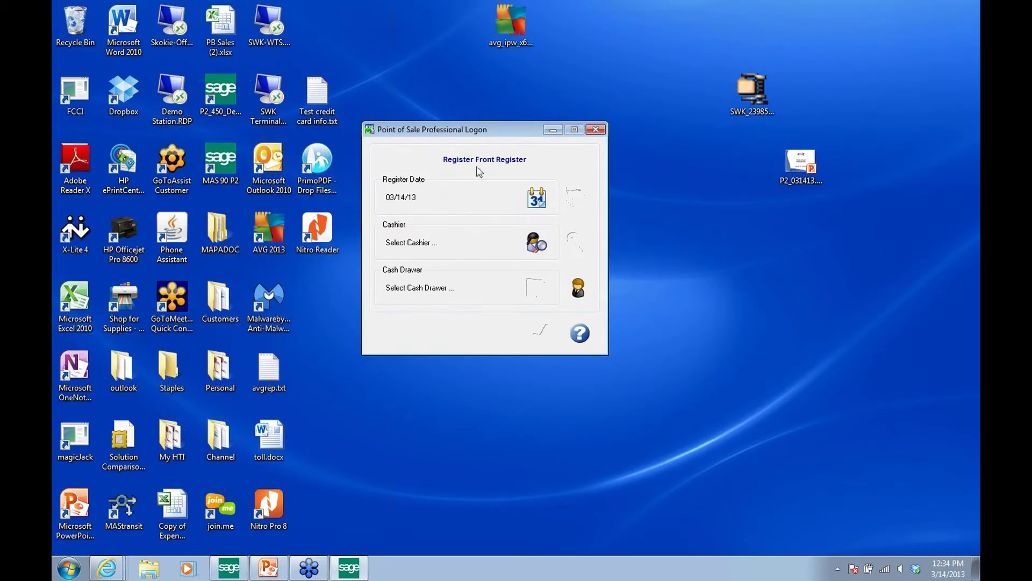
Set the register date to 3/14/2013 and choose the last cashier in the cashier list for the logon
left_click(542, 203)
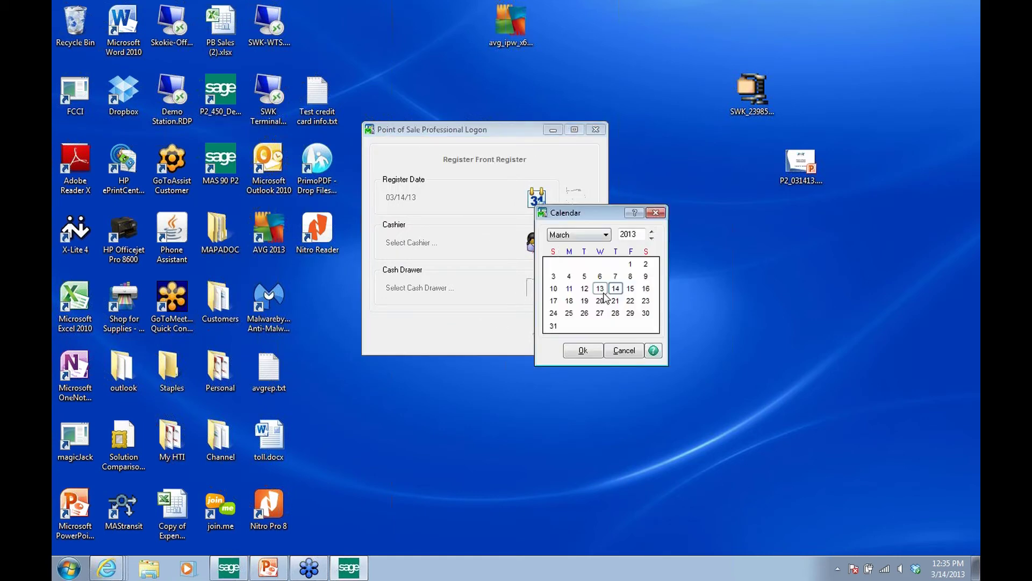
double_click(617, 291)
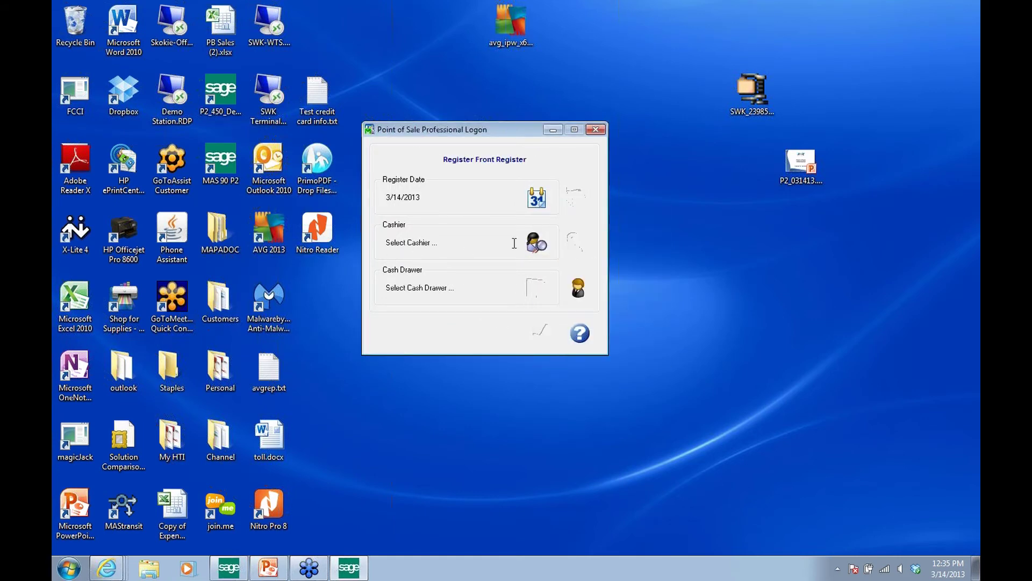
left_click(536, 242)
left_click(400, 205)
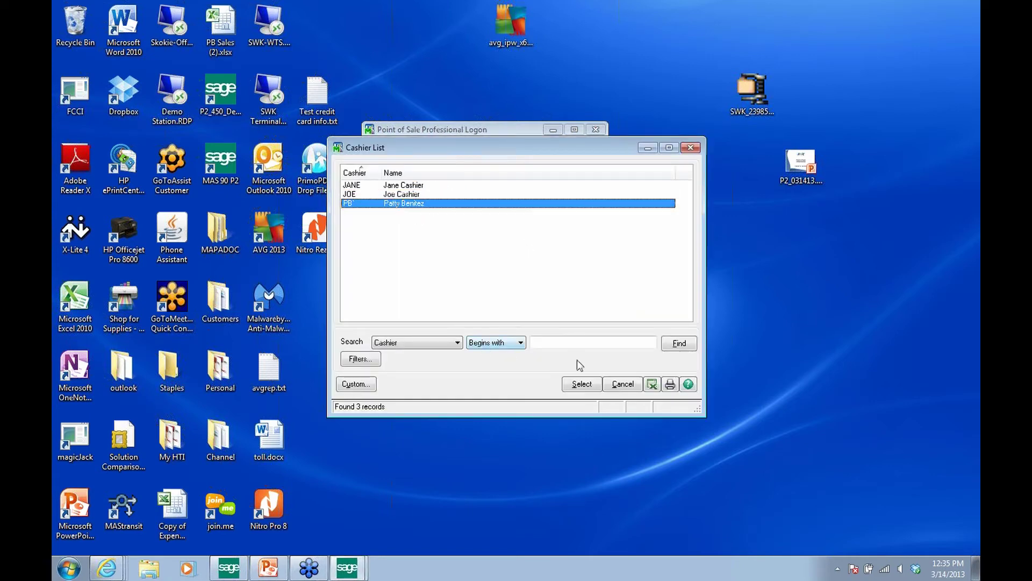
left_click(581, 384)
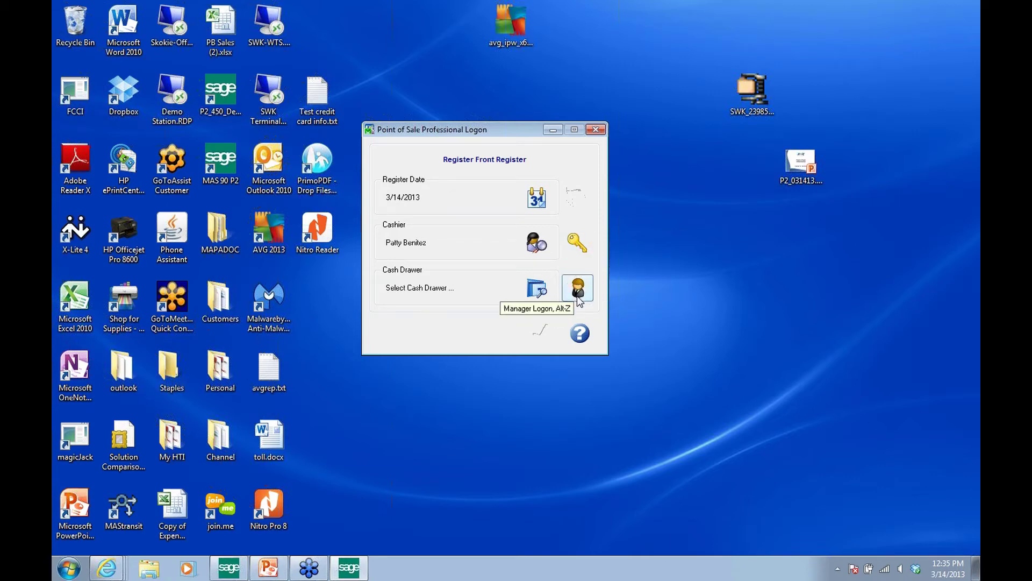
Assign cash drawer 0000010 and log on to the Front Register
left_click(537, 289)
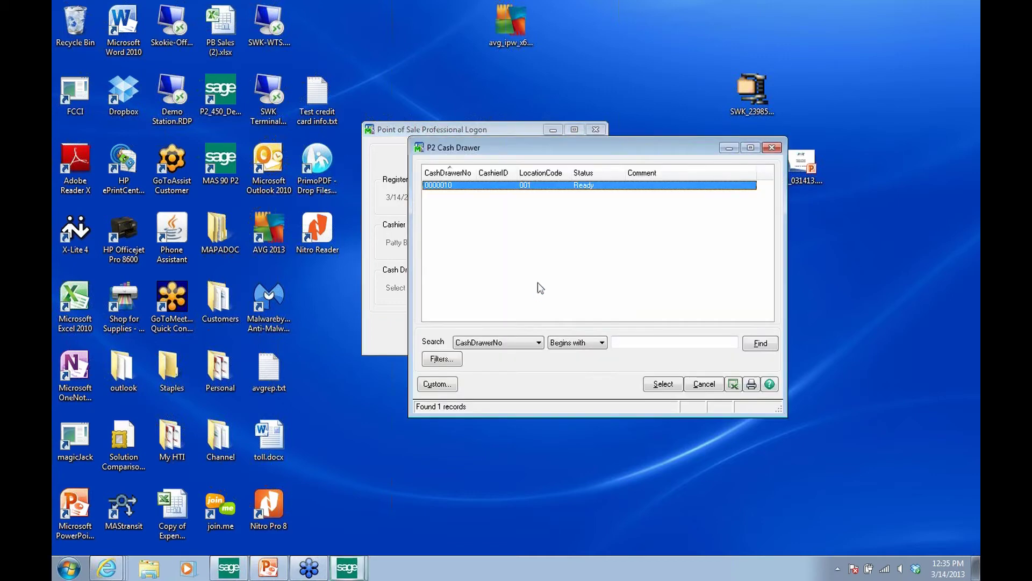
left_click(662, 383)
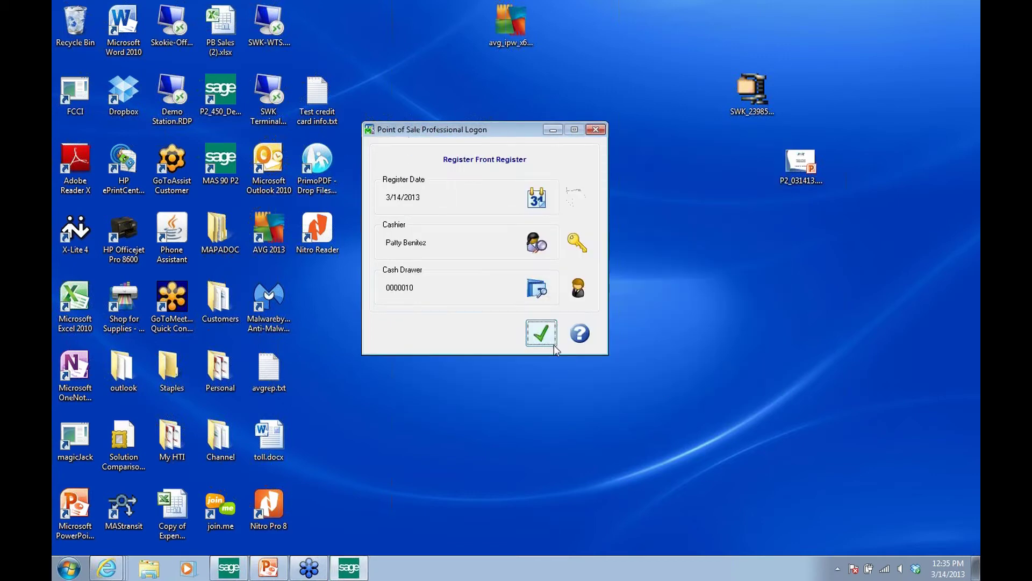
left_click(548, 340)
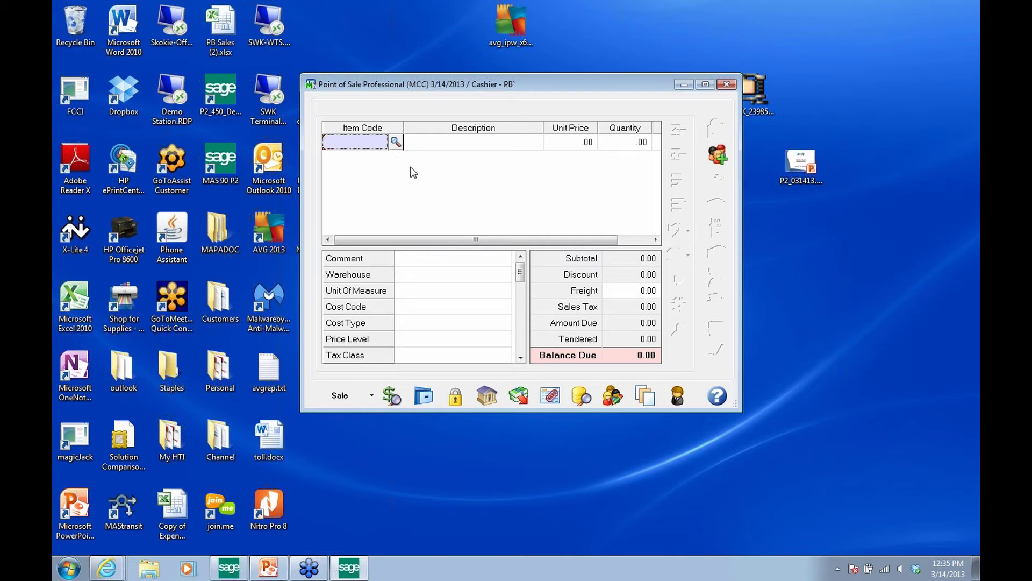
Start a Sale transaction for customer ABERT ACCOUNTING SERVICES and check its billing and ship-to details before returning to line entry
left_click(370, 395)
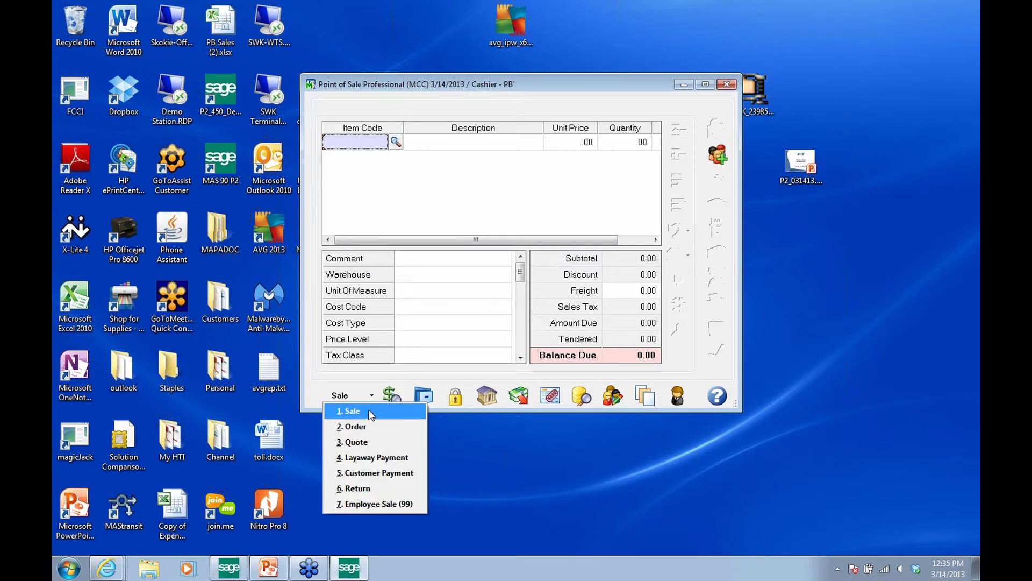
left_click(353, 409)
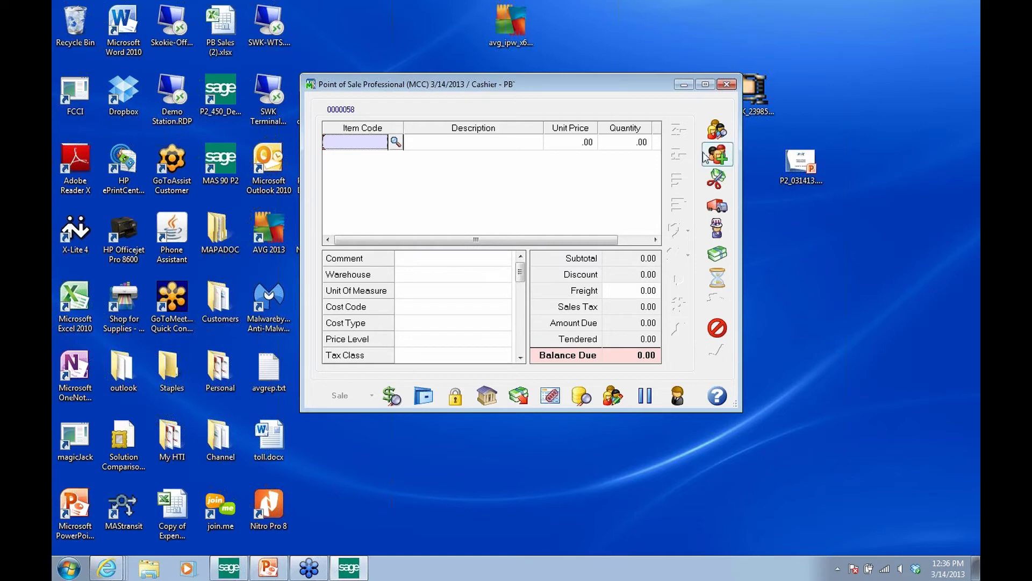
left_click(716, 132)
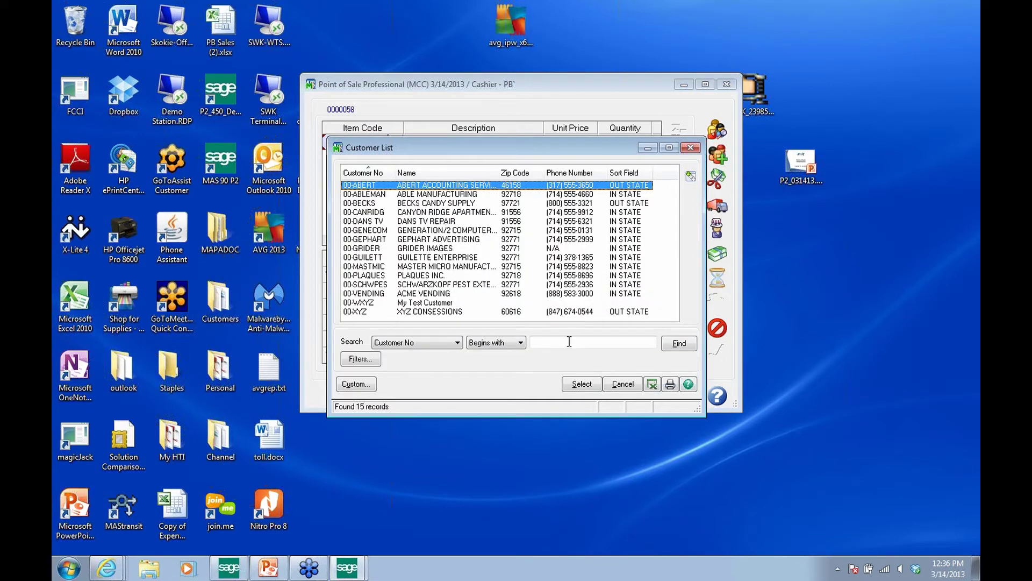
left_click(575, 385)
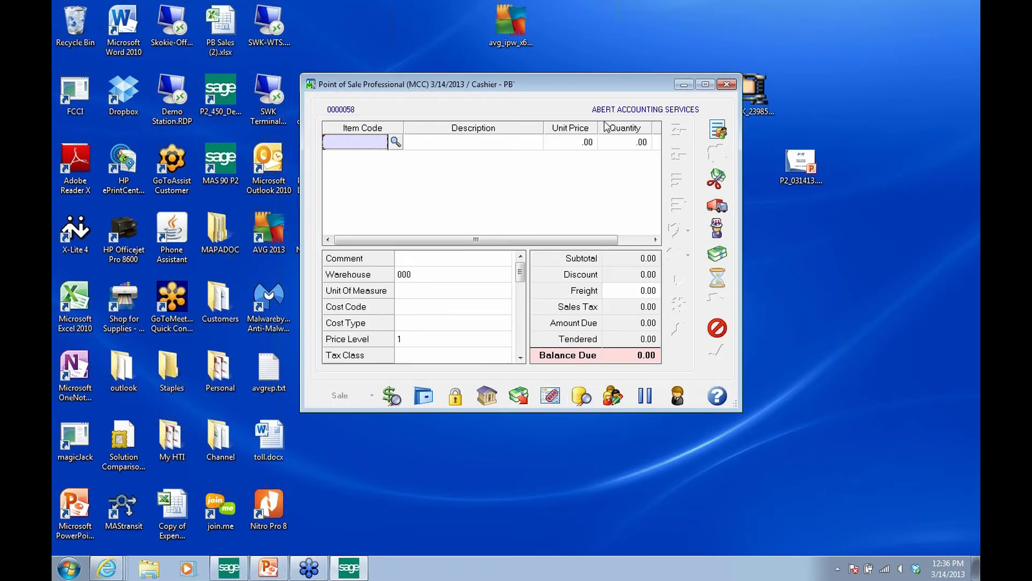
left_click(647, 113)
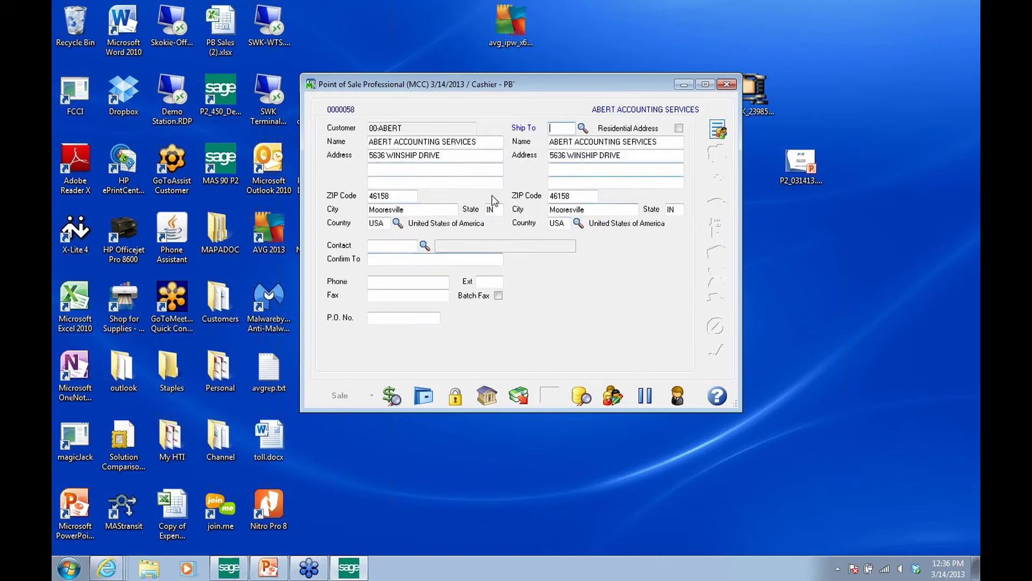
left_click(717, 130)
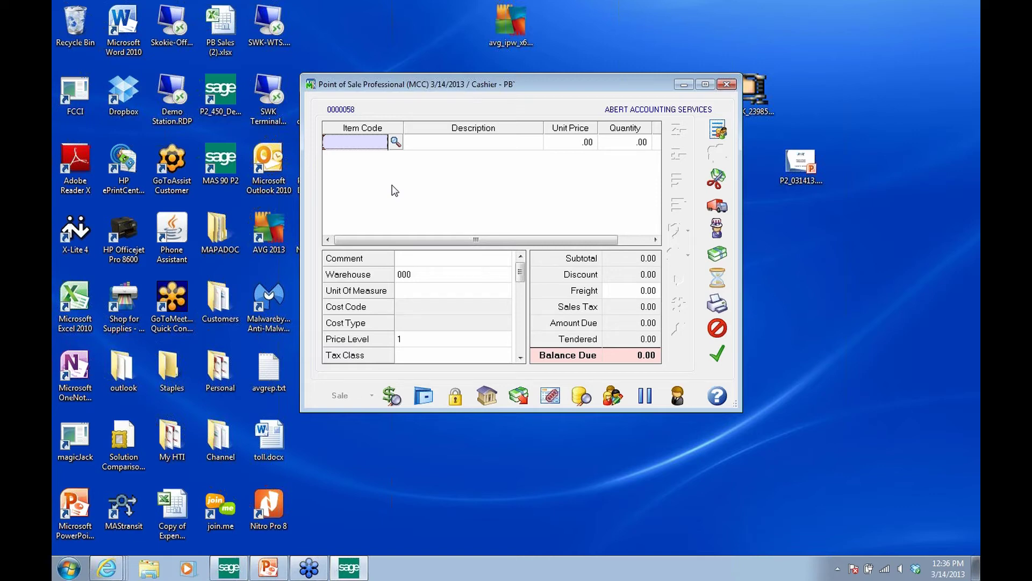
Look up item 03424102 (Hershey's with Almonds), review its orders, history and main details in Item Maintenance, and select it for the sale
left_click(395, 142)
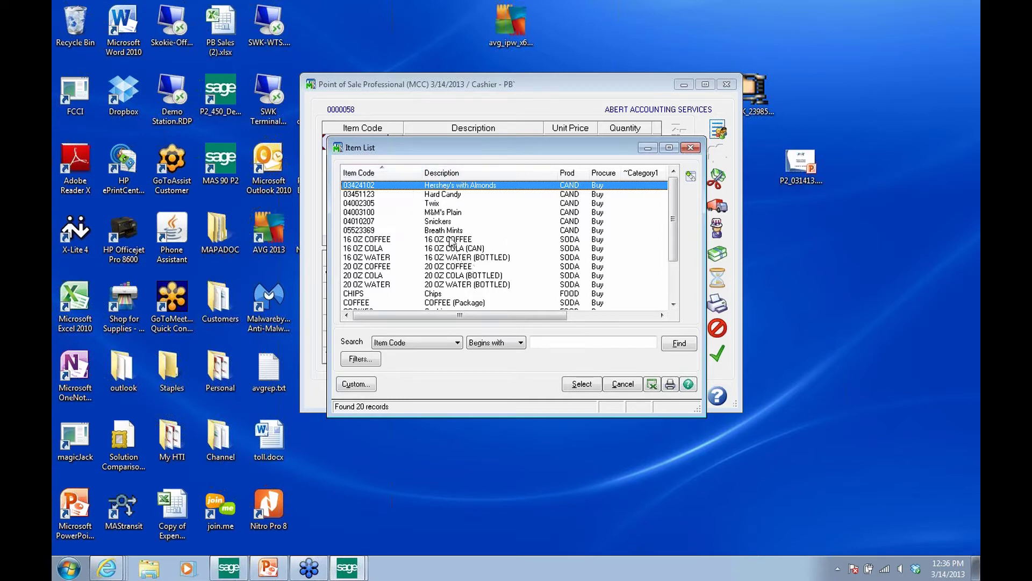
left_click(690, 176)
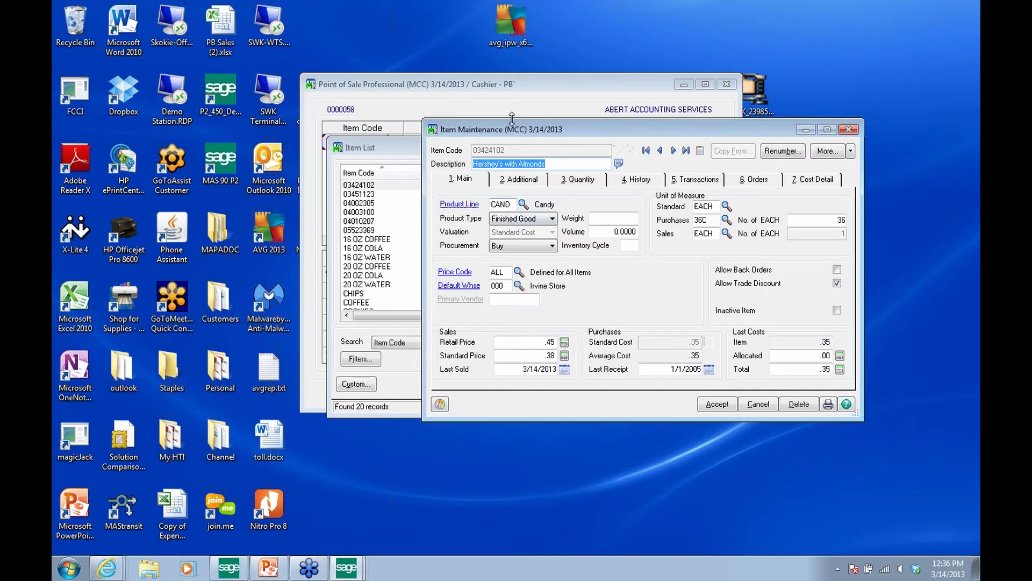
left_click_drag(515, 129, 367, 124)
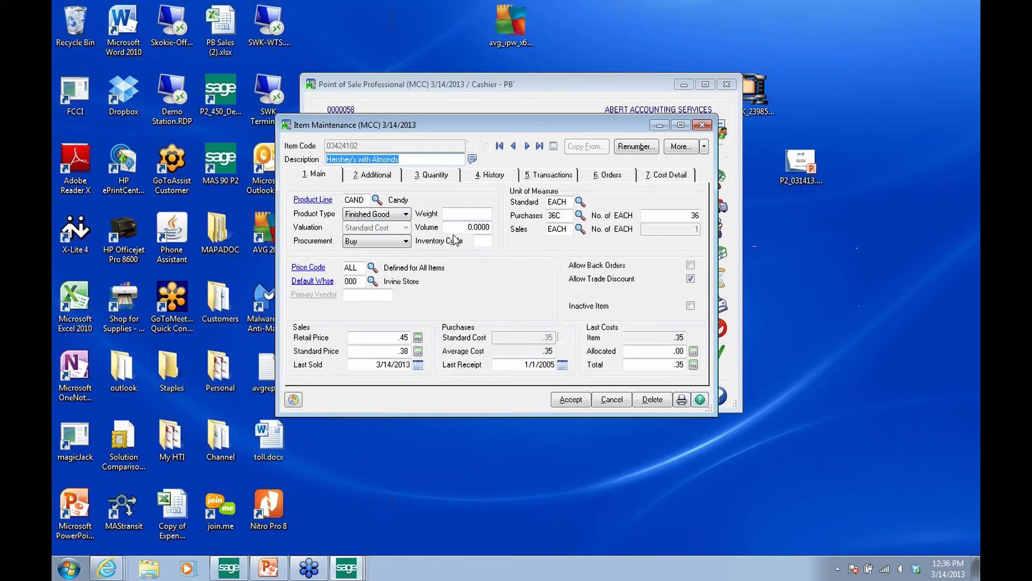
left_click(597, 176)
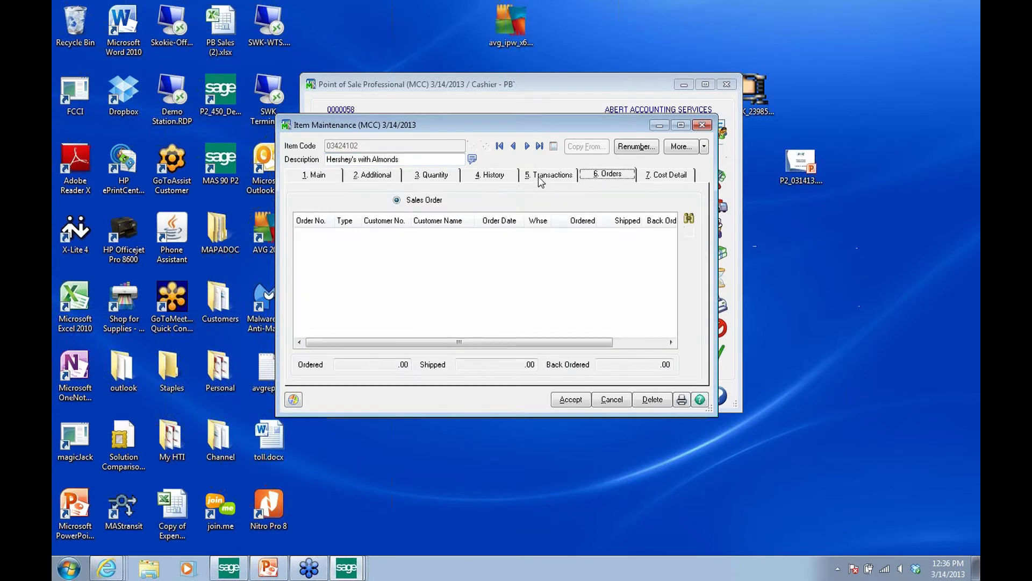
left_click(490, 178)
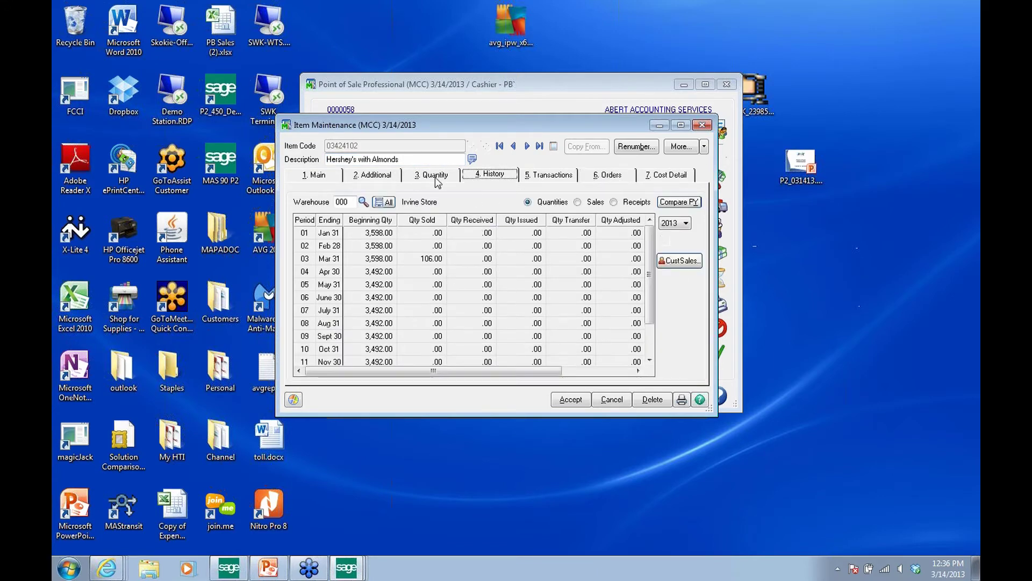
left_click(321, 178)
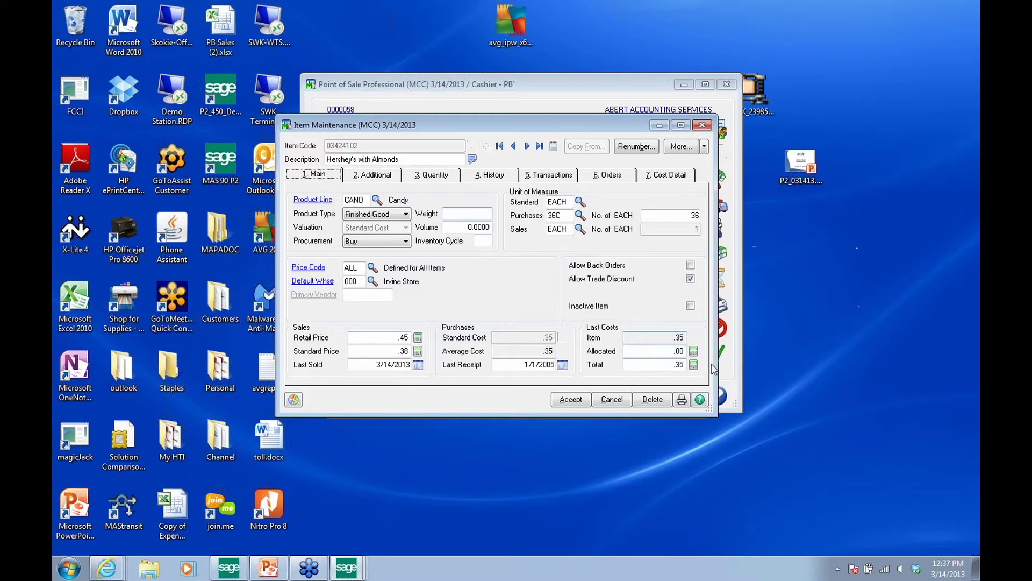
left_click(577, 401)
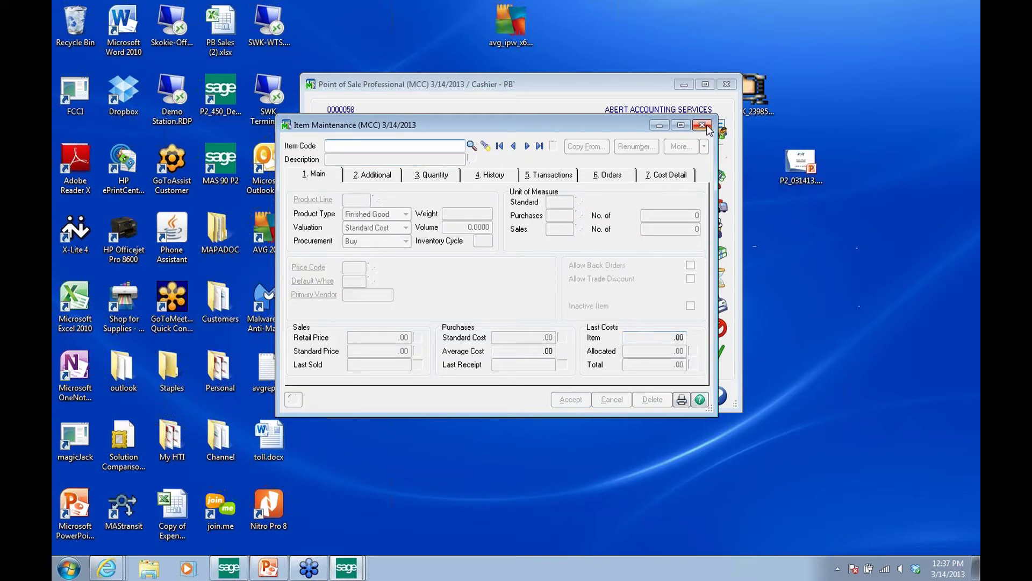
left_click(580, 383)
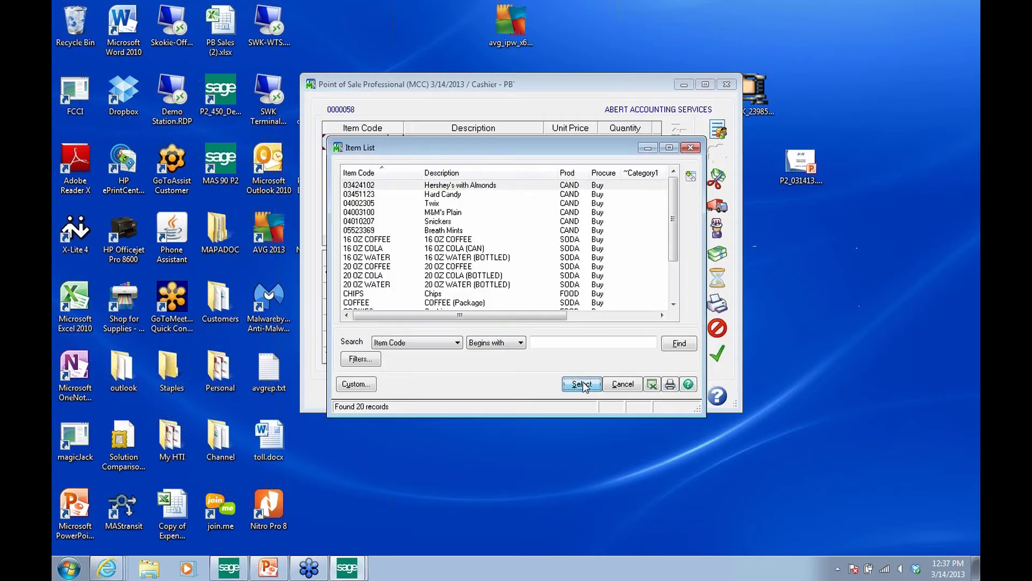
Set the quantity of the Hershey's with Almonds line to 20, and open and close the calculator for its extension
left_click(365, 142)
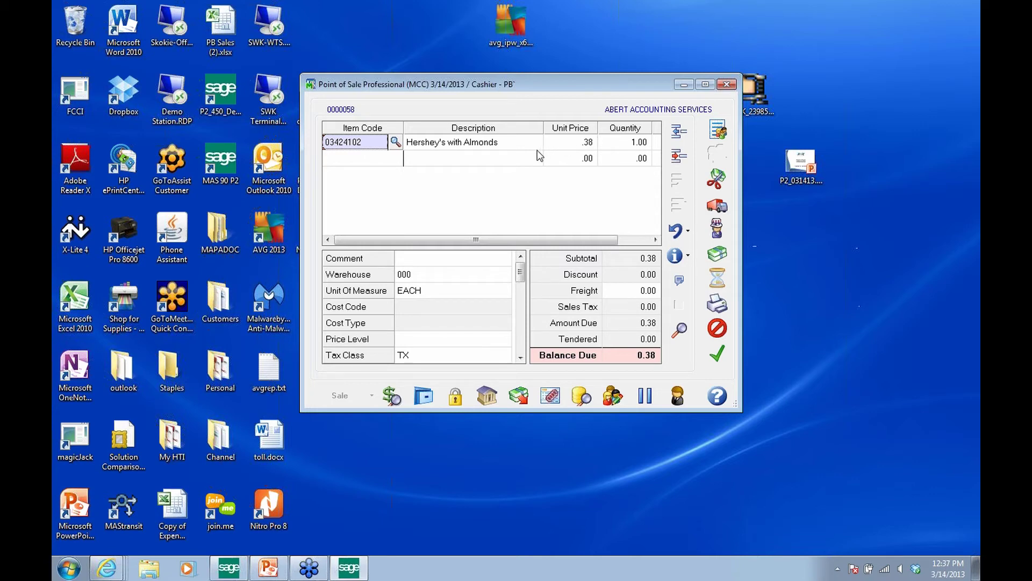
left_click(644, 148)
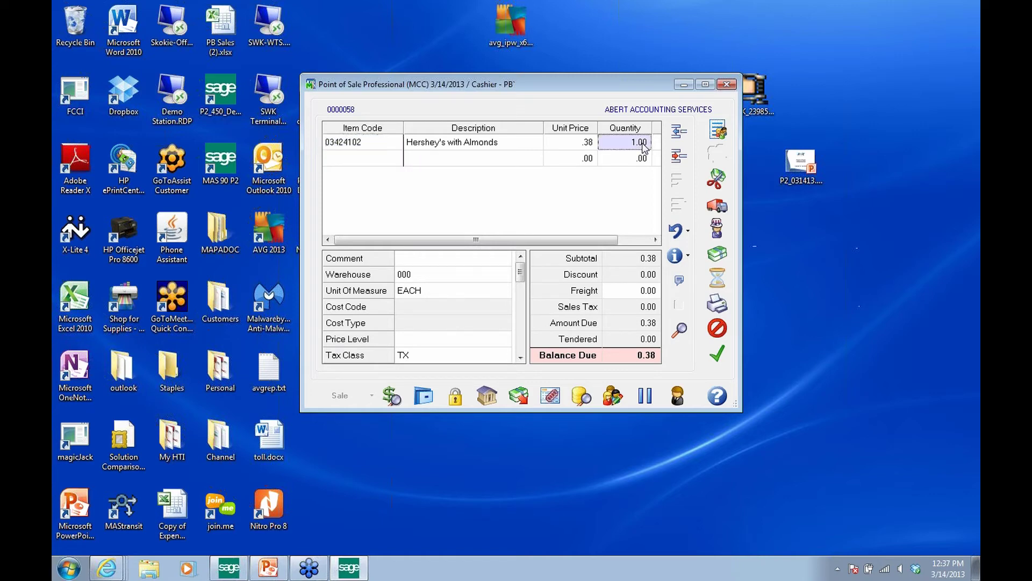
type("20")
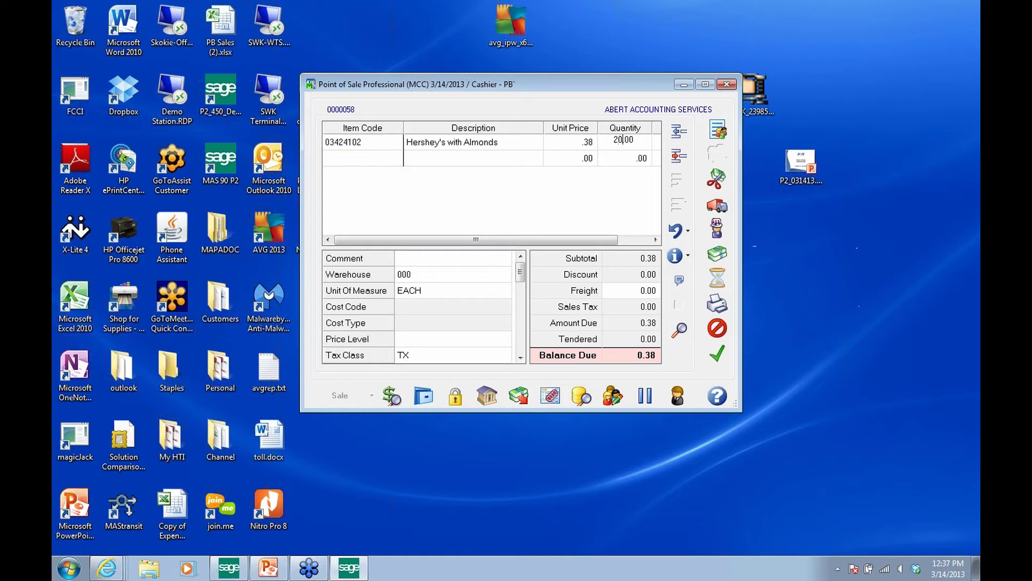
key("Tab")
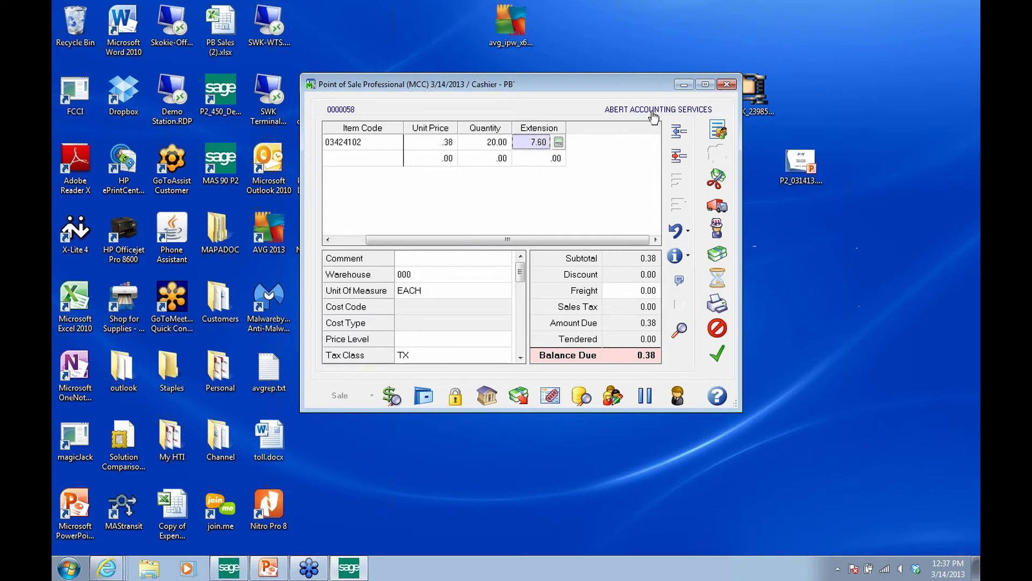
left_click(558, 143)
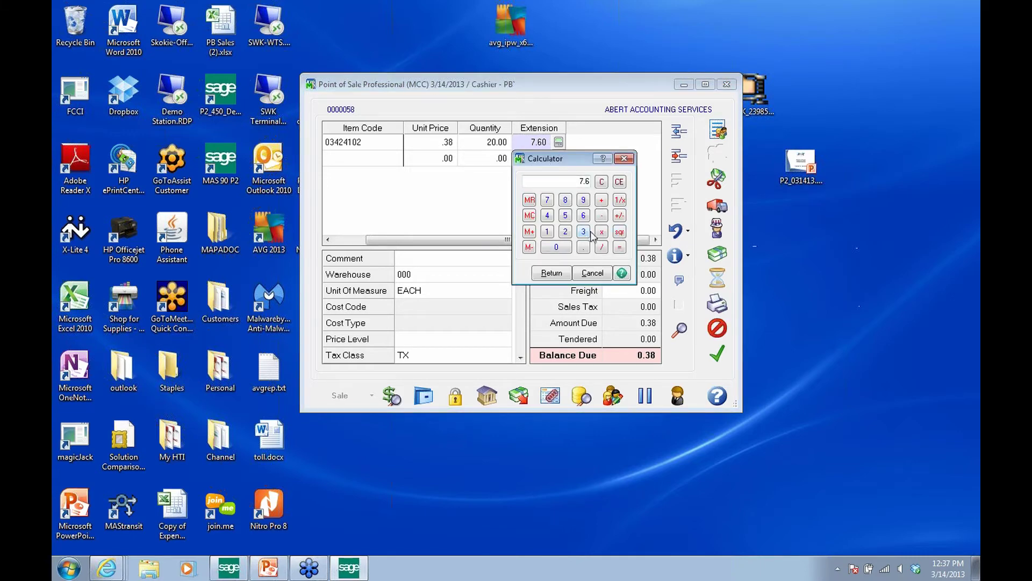
left_click(623, 158)
left_click_drag(565, 244, 402, 240)
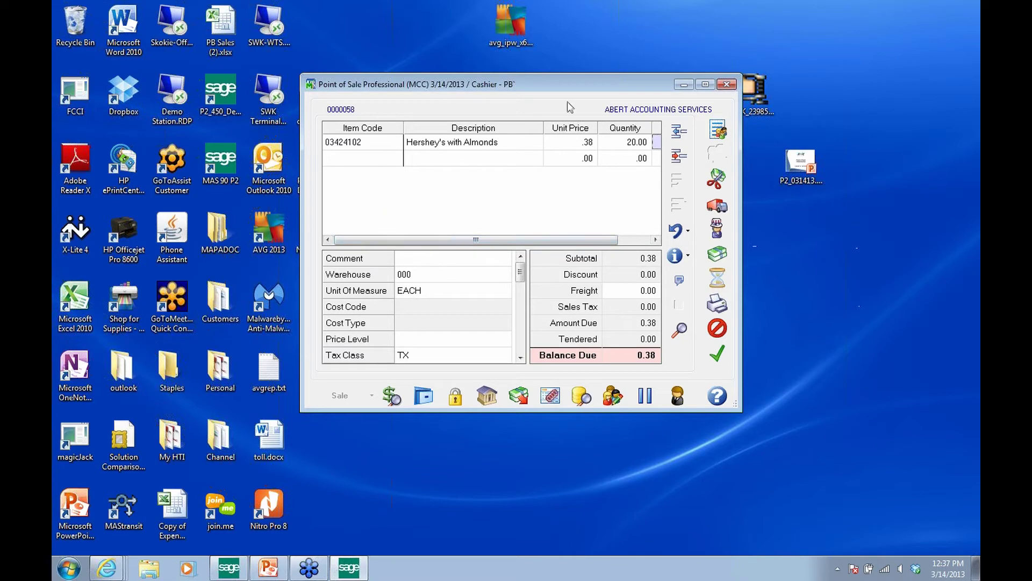
In the maximized register window, move the Comment field into the line grid after Extension, and back to the detail fields below Unit Of Measure
left_click(706, 84)
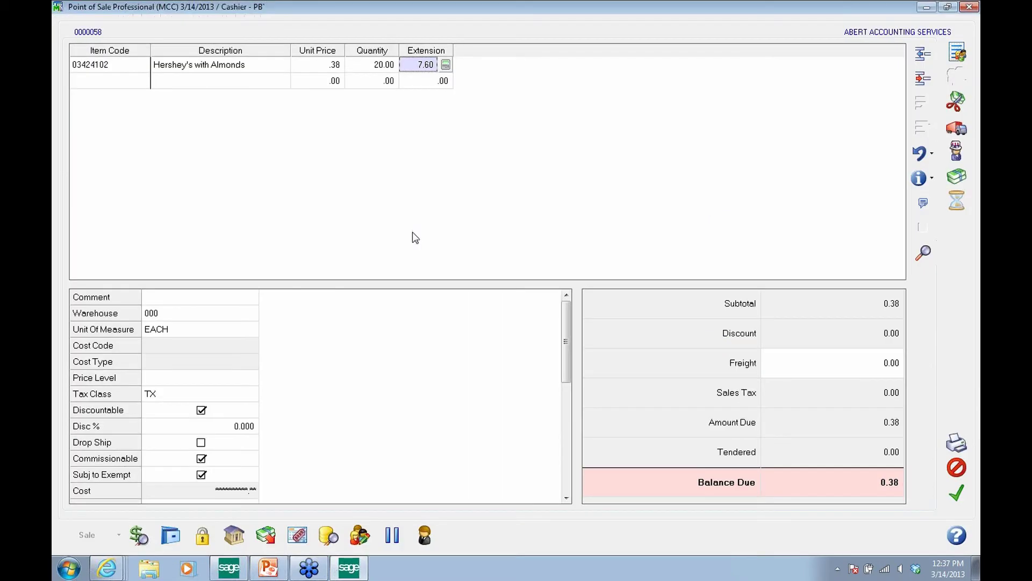
left_click(108, 300)
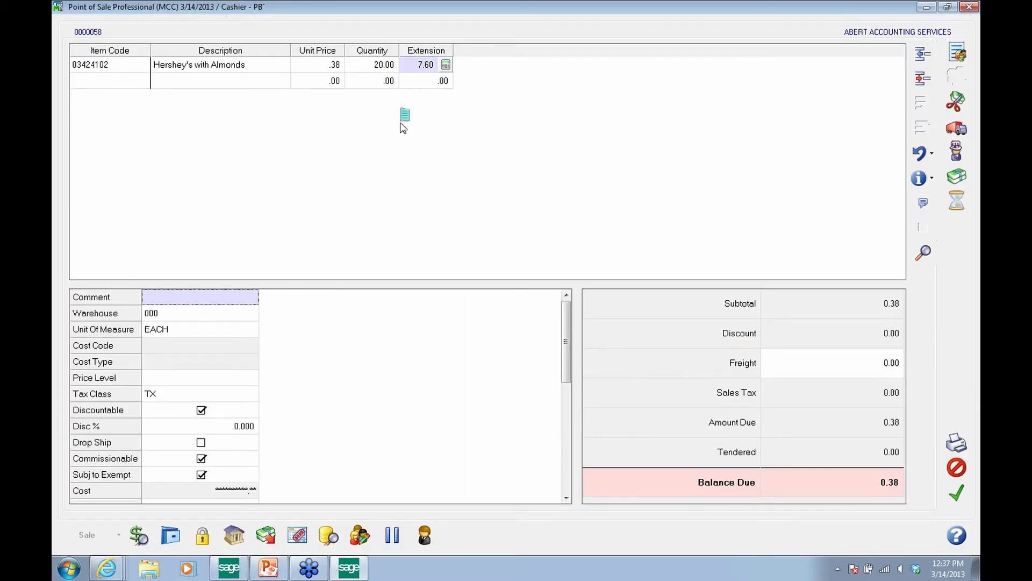
key("Tab")
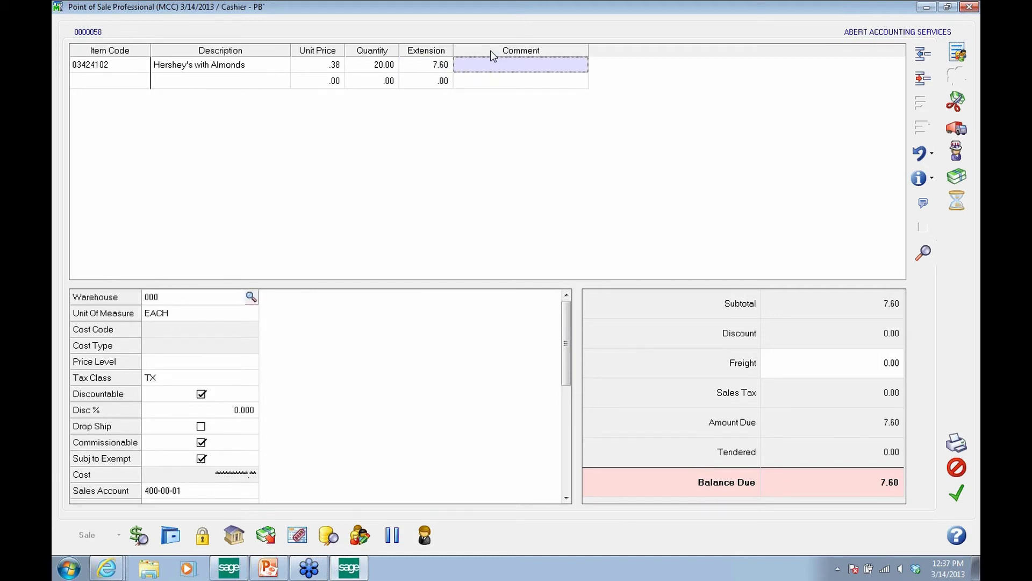
left_click(225, 323)
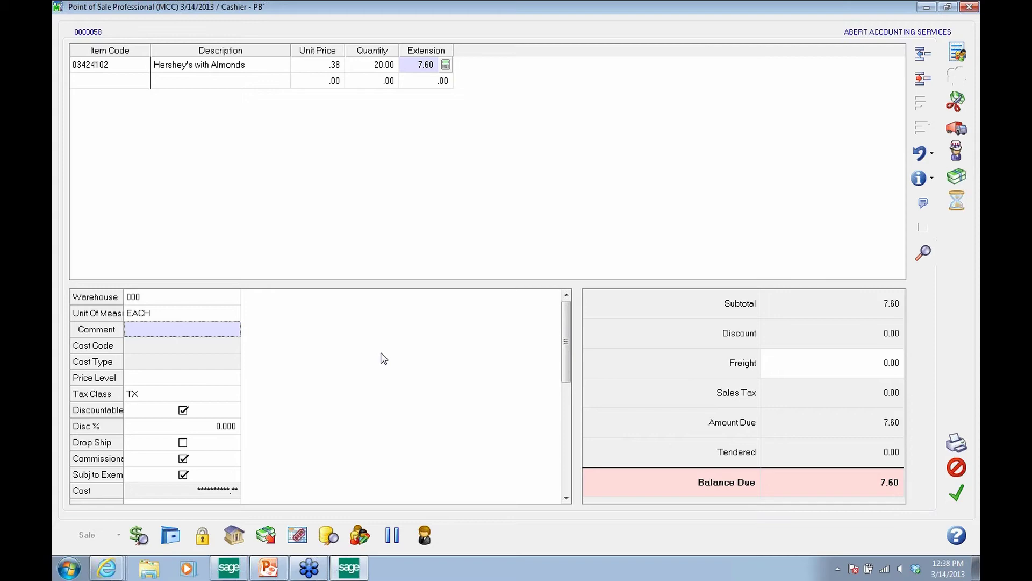
left_click(948, 6)
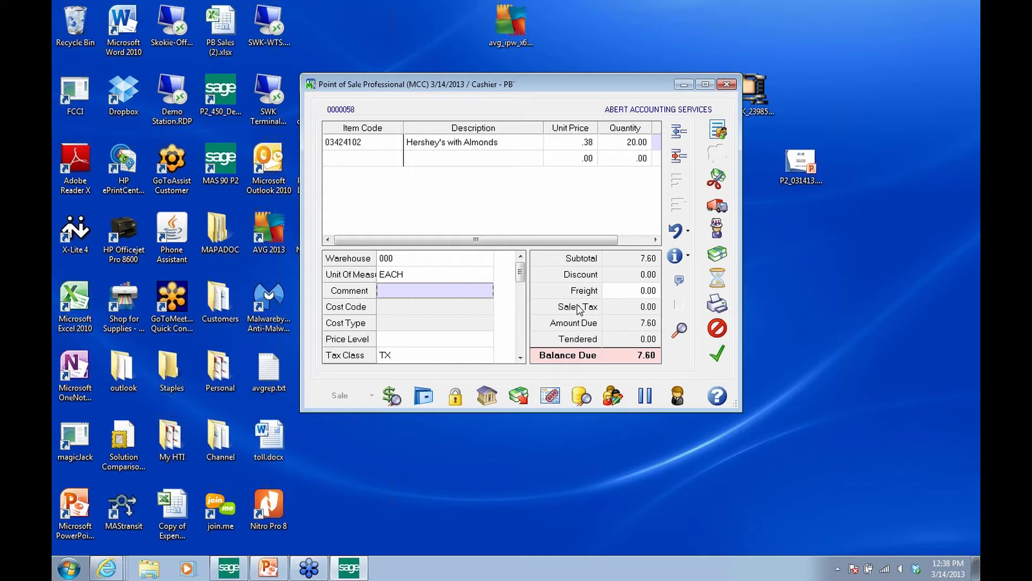
Add item 03451123 (Hard Candy) as the second line of the sale
left_click(400, 159)
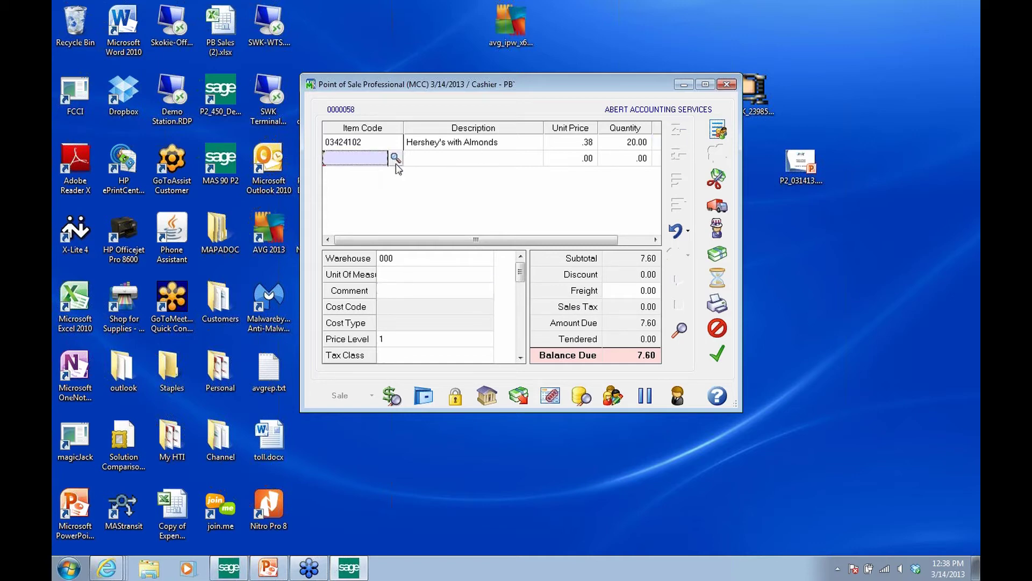
left_click(433, 195)
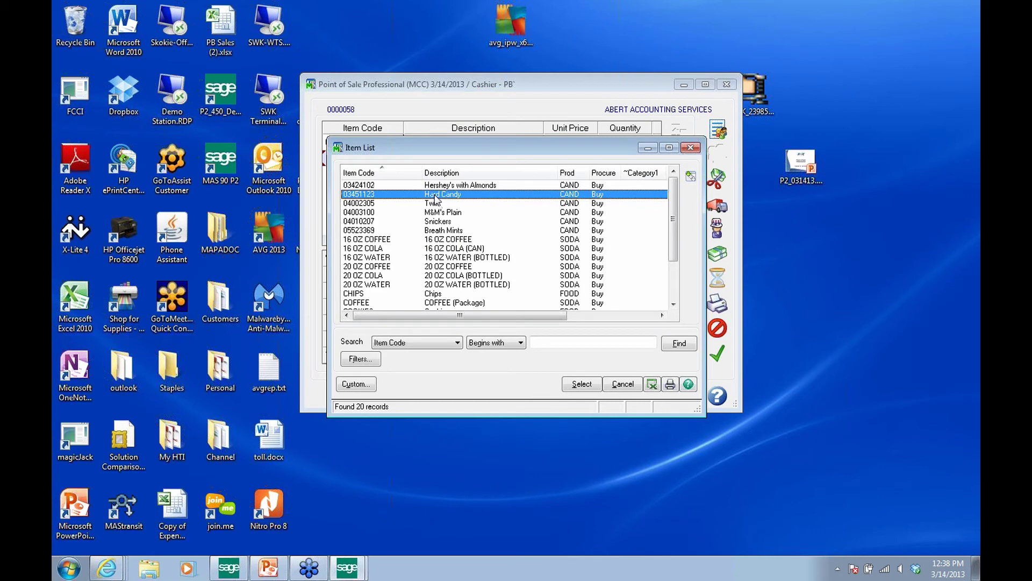
left_click(579, 383)
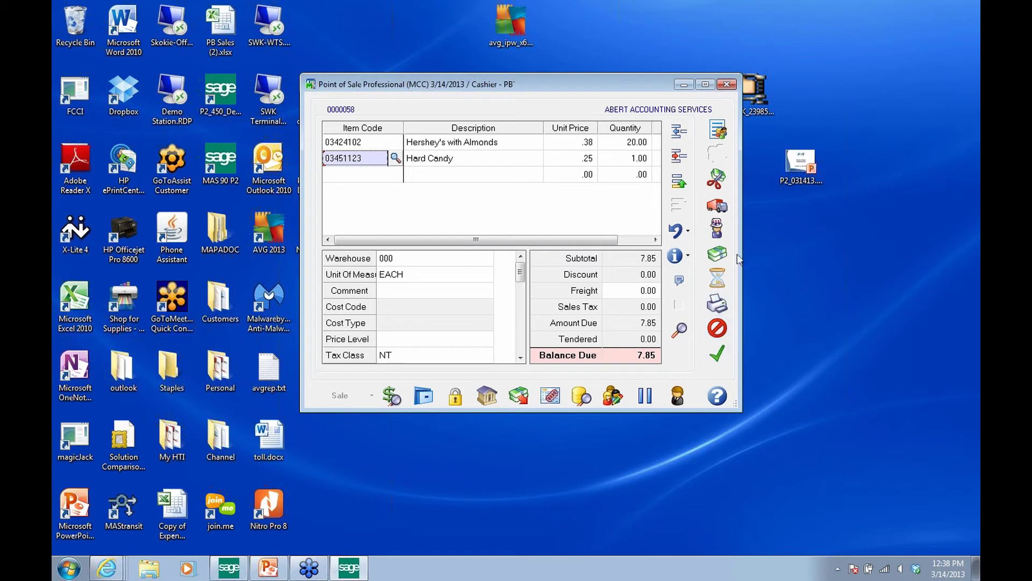
Review the available discount codes and the shipping codes for freight charges, leaving both without choosing one
left_click(719, 182)
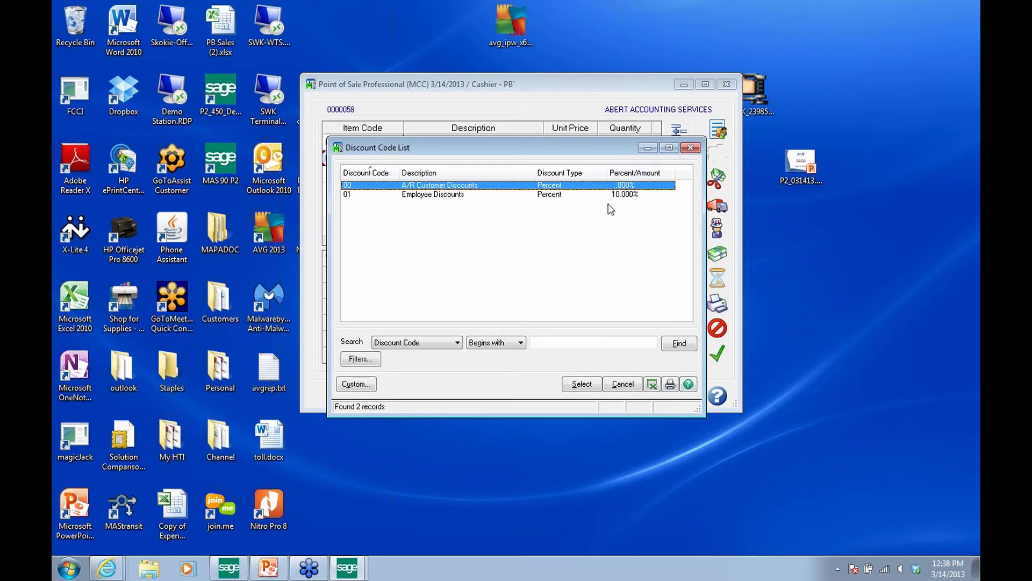
left_click(623, 383)
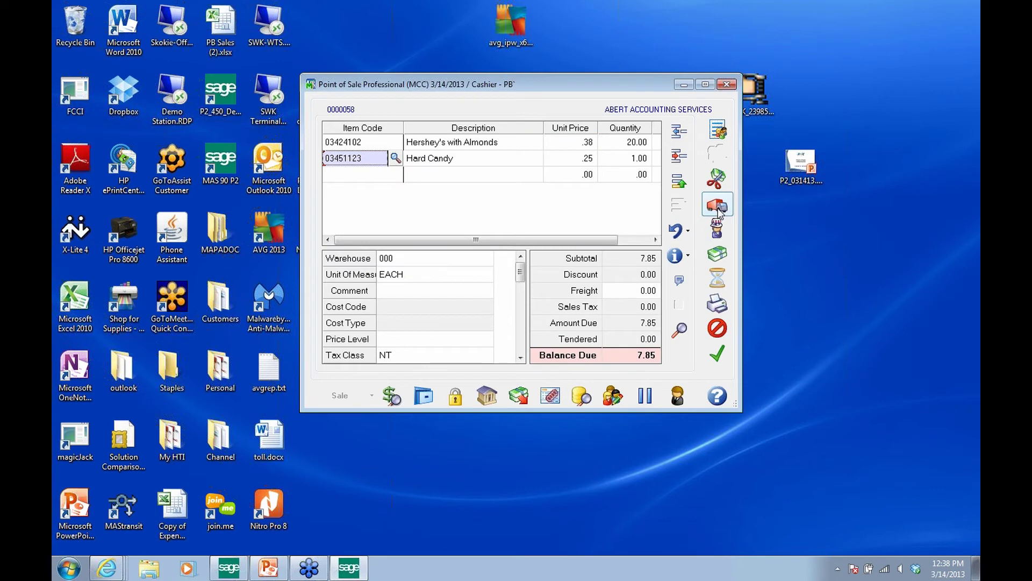
left_click(718, 207)
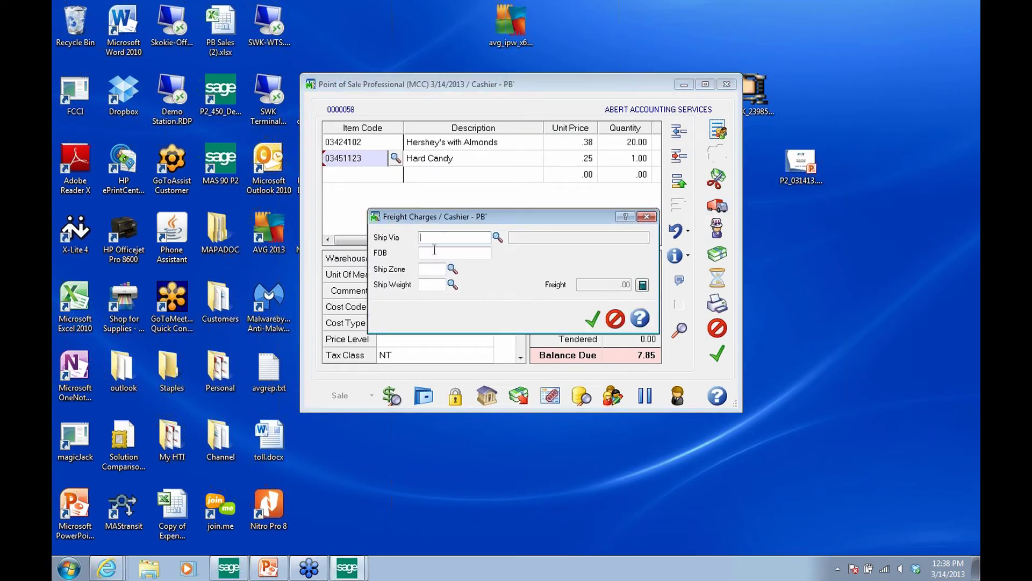
left_click(498, 238)
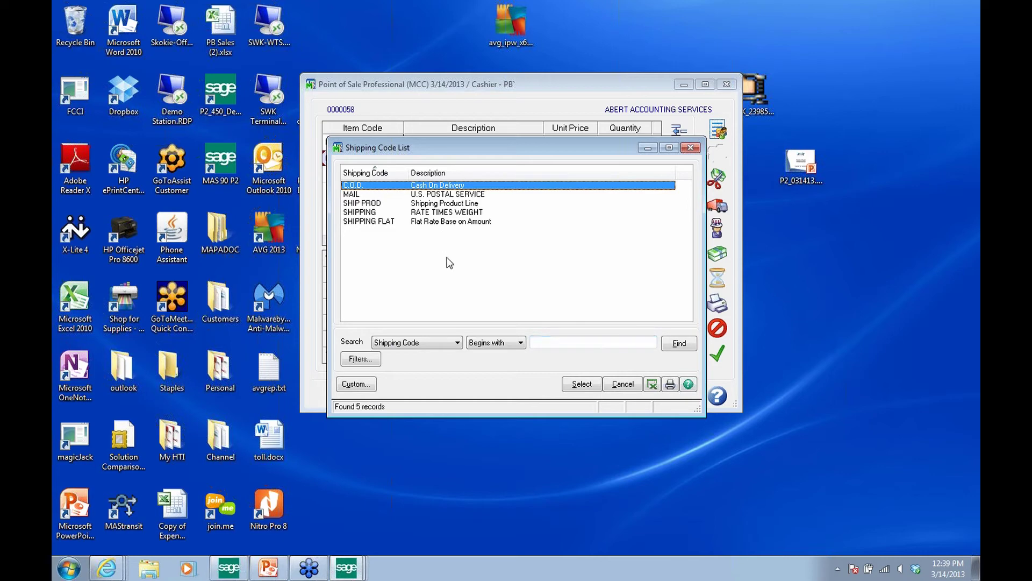
left_click(622, 384)
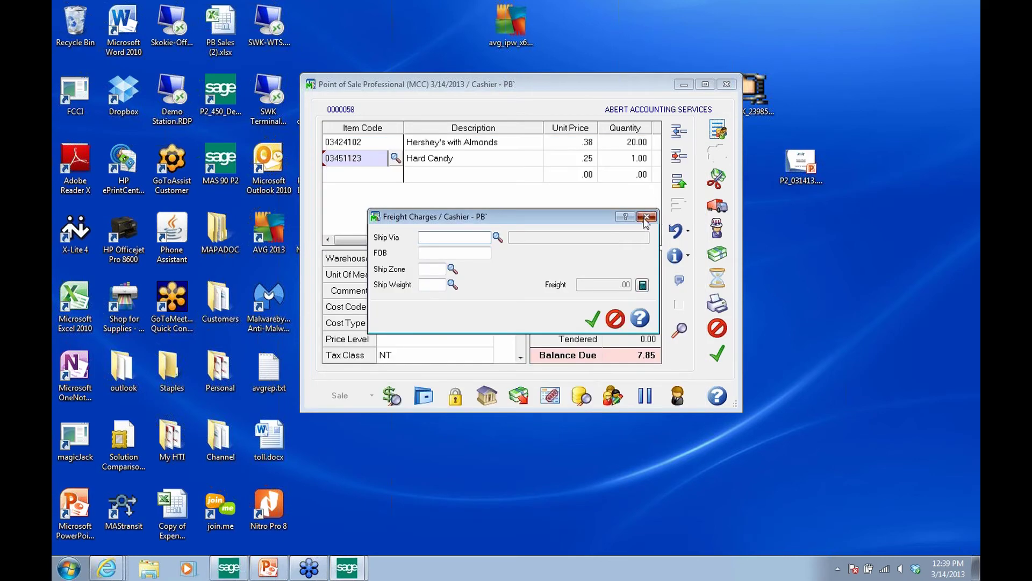
left_click(647, 216)
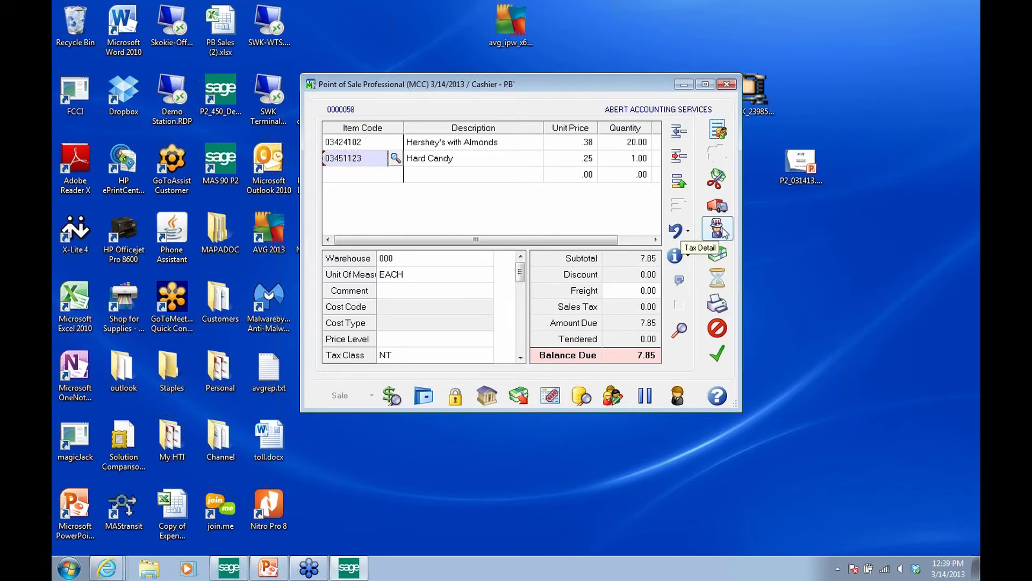
Review the sale's tax detail and its available payment types, closing the payment entry without accepting a tender
left_click(723, 229)
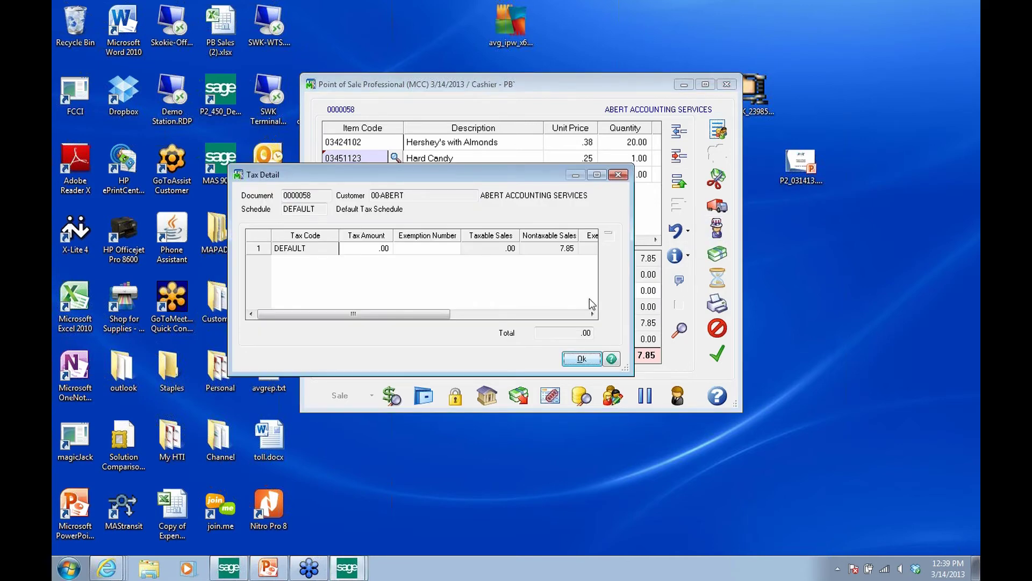
mouse_move(430, 321)
left_mouse_down()
mouse_move(565, 323)
mouse_move(416, 319)
left_mouse_up()
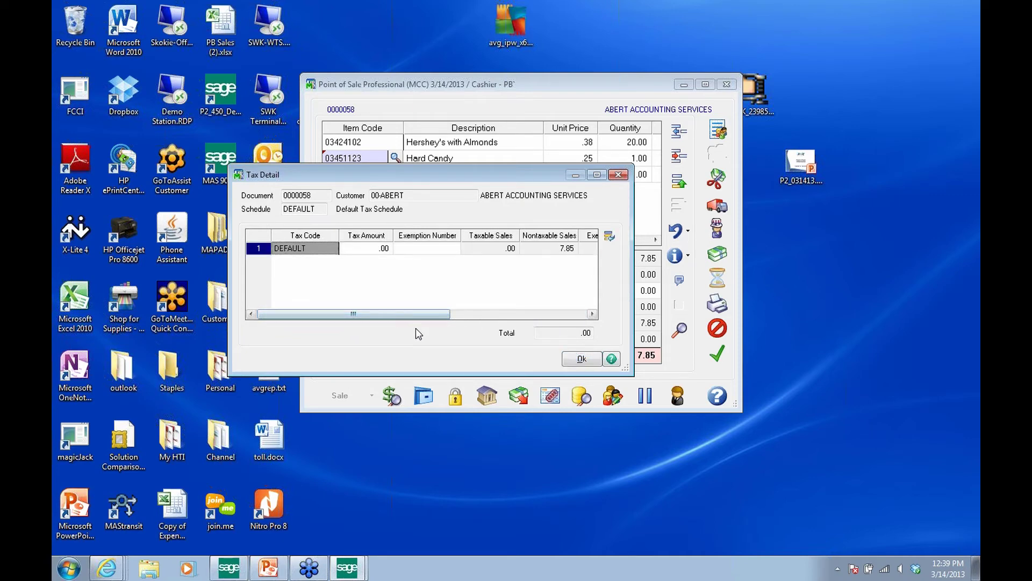
left_click(581, 359)
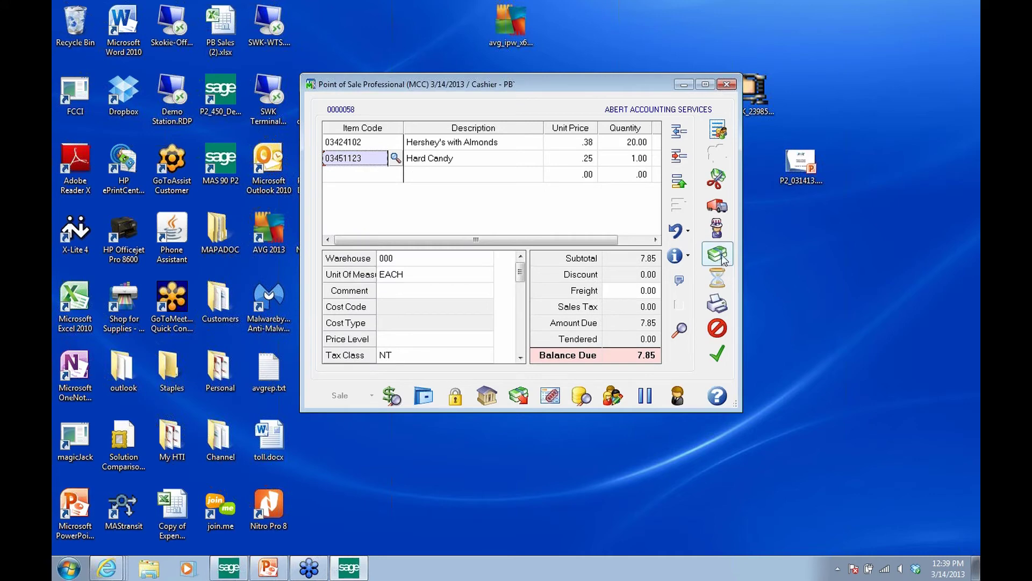
left_click(720, 257)
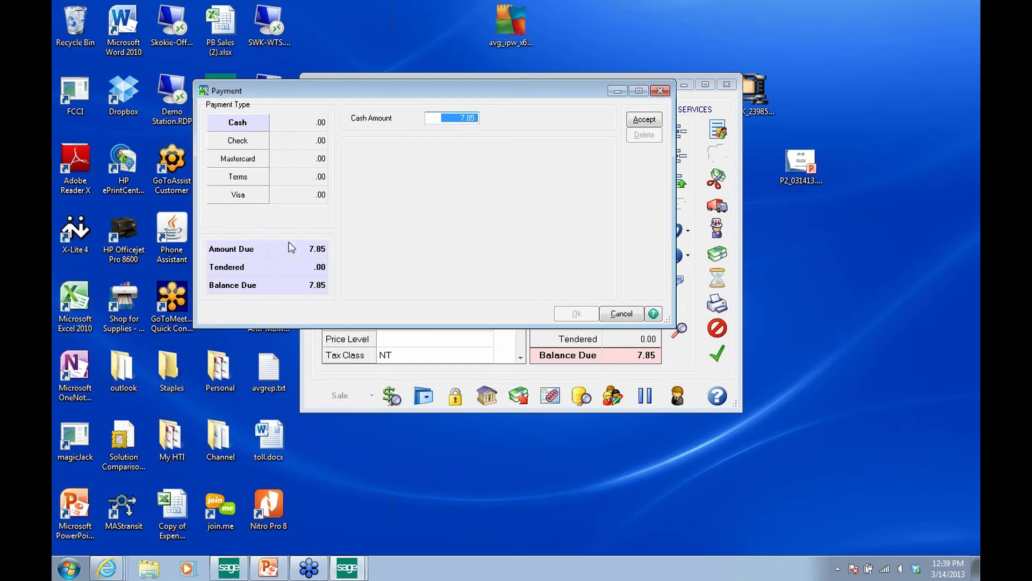
left_click(661, 90)
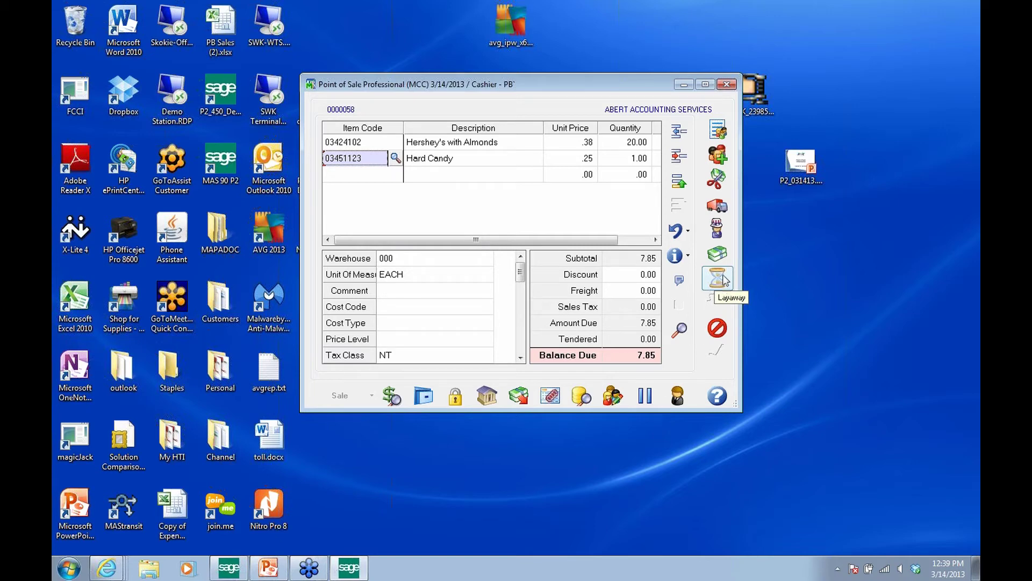
Mark the sale as a layaway and suspend the transaction without printing a receipt
left_click(719, 278)
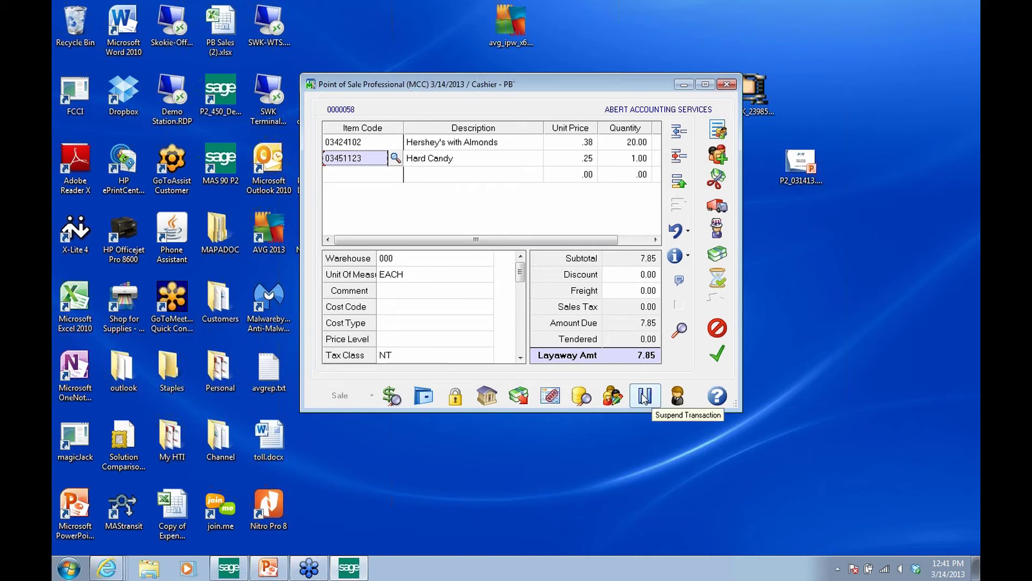
left_click(643, 397)
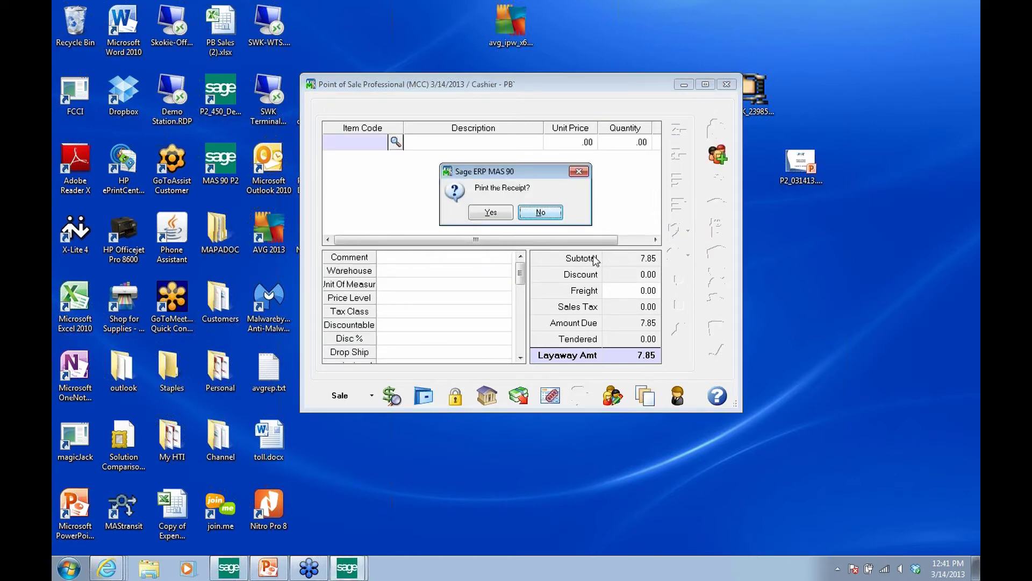
left_click(521, 213)
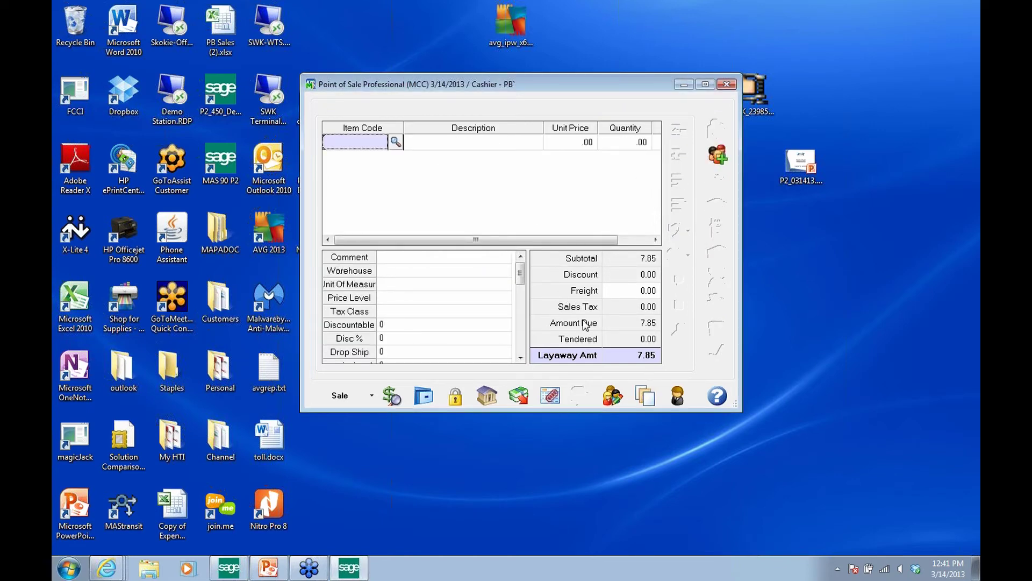
Start a new sale with item 03424102 (Hershey's with Almonds) on the first line
left_click(395, 142)
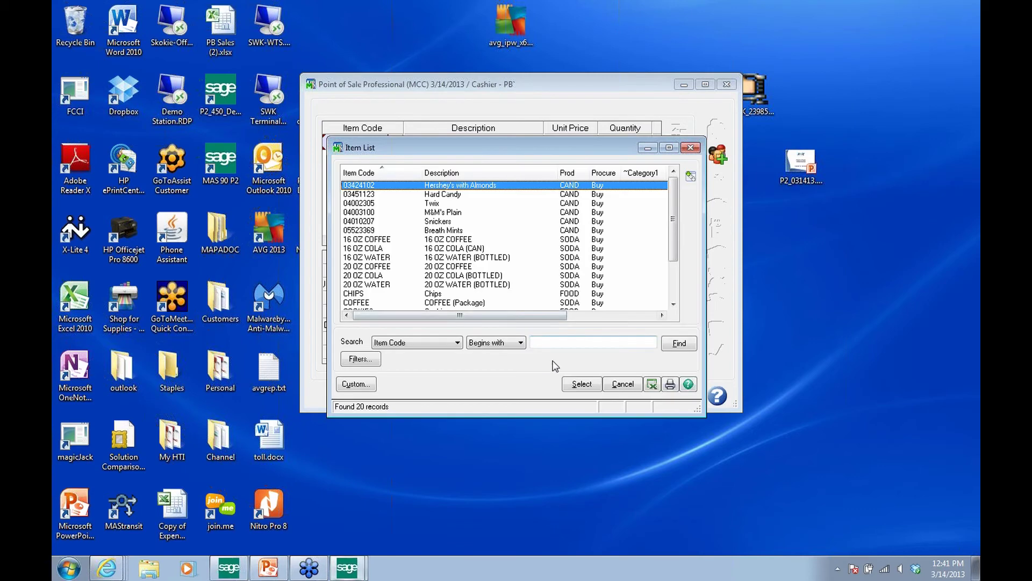
left_click(581, 384)
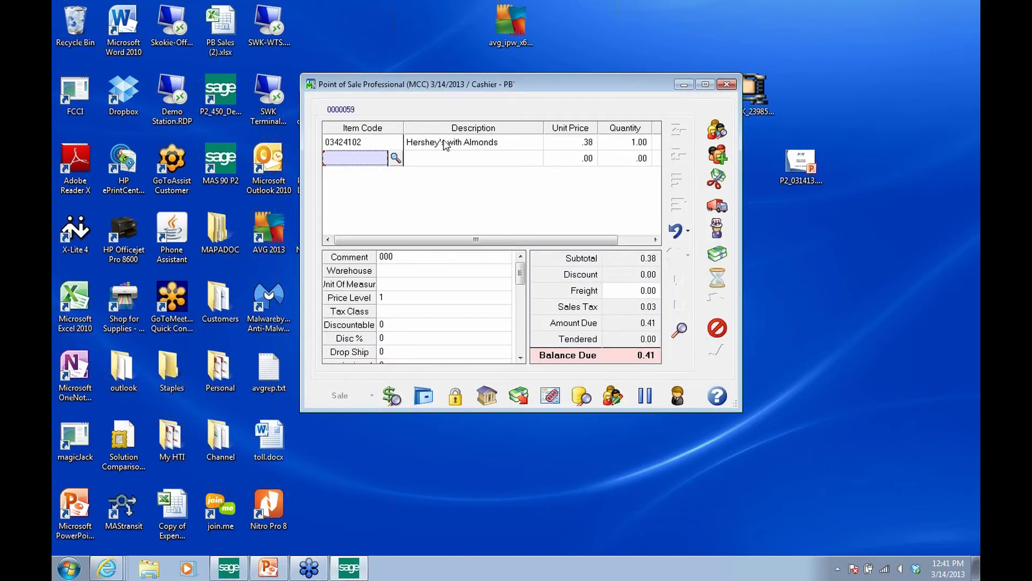
left_click(616, 398)
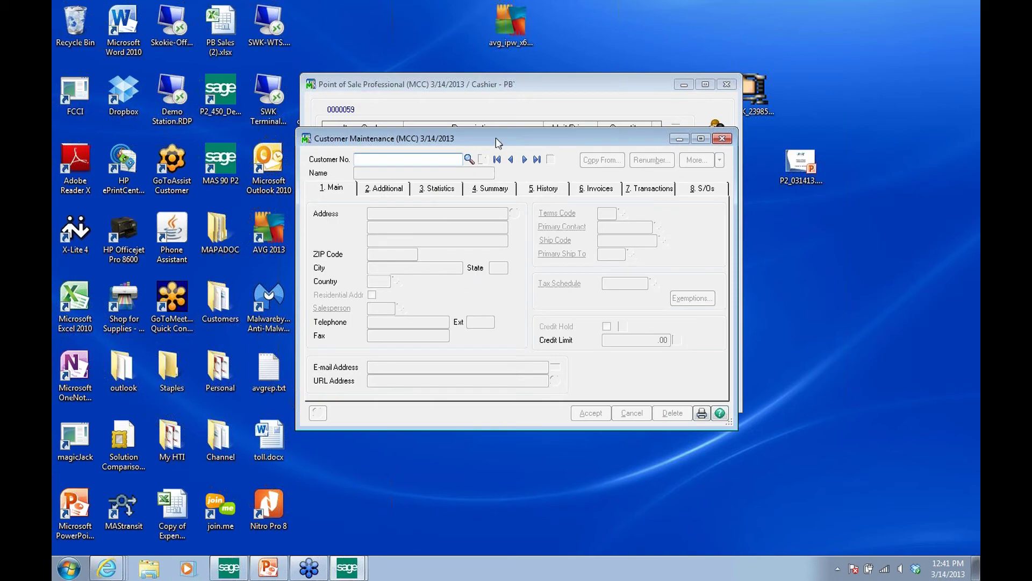
left_click_drag(495, 137, 571, 74)
left_click(545, 98)
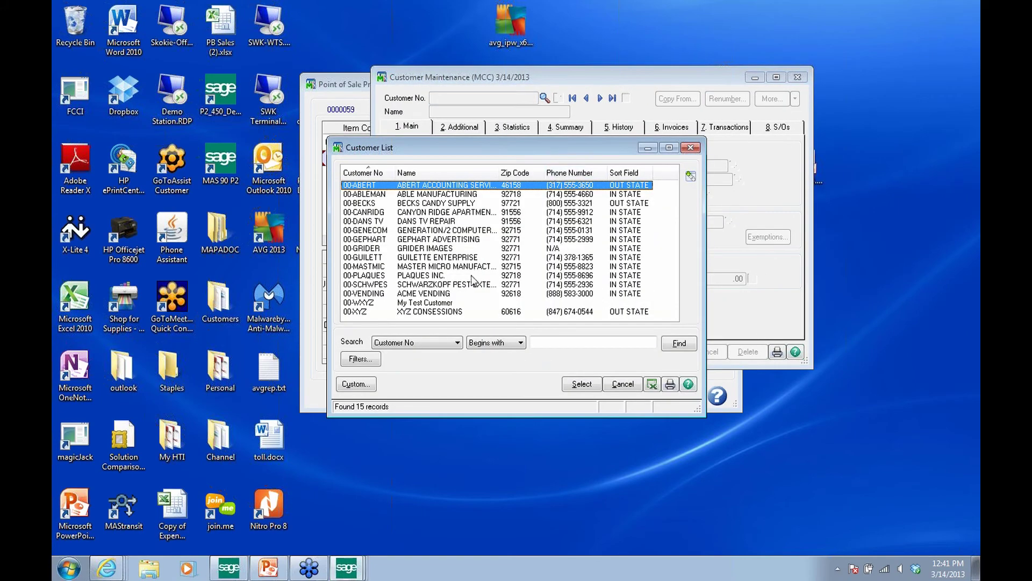
left_click(591, 382)
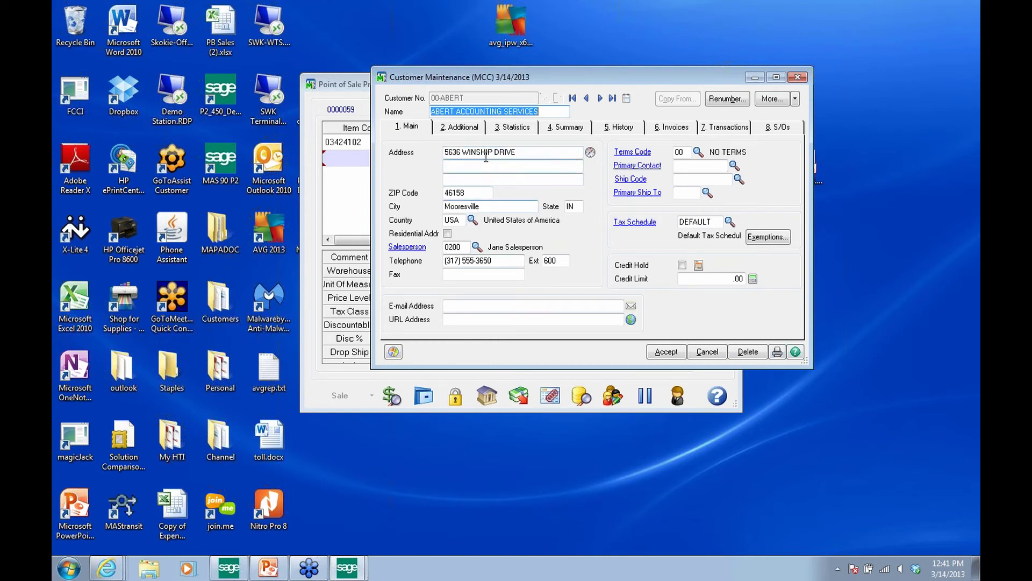
left_click(516, 128)
left_click(566, 127)
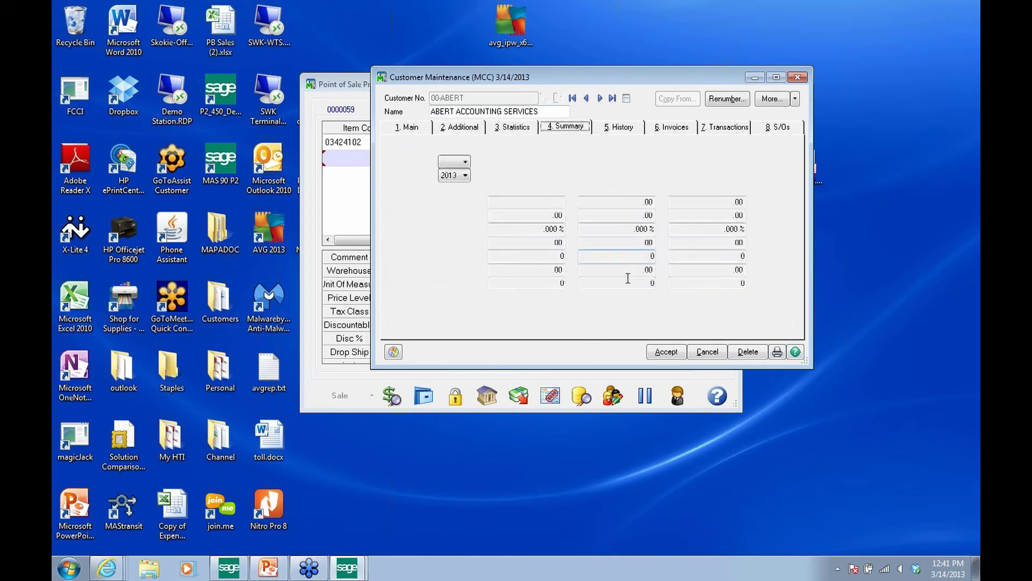
left_click(665, 351)
left_click(797, 77)
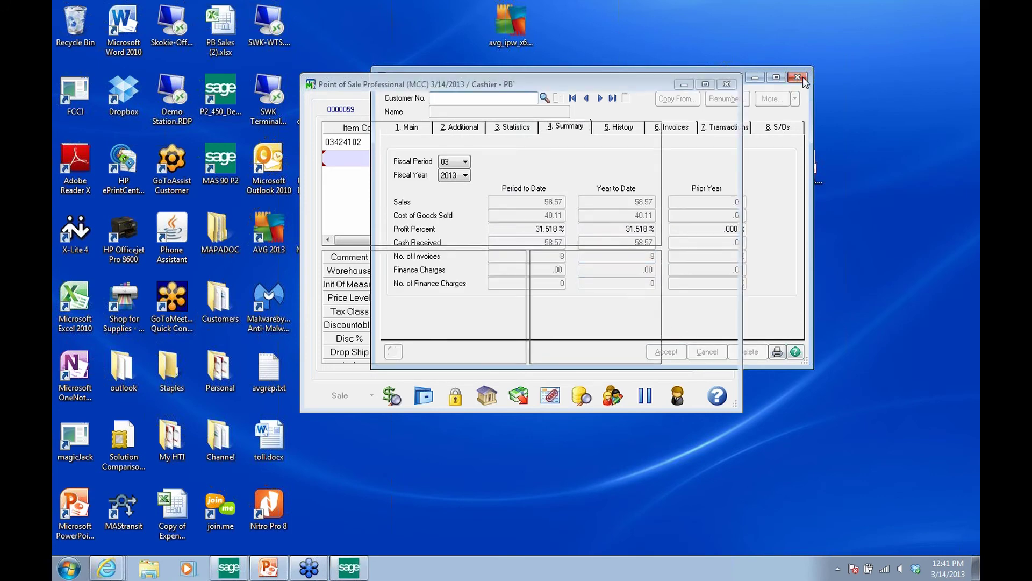
Browse the transaction history list down to the most recent transactions, and close it without selecting one
left_click(589, 401)
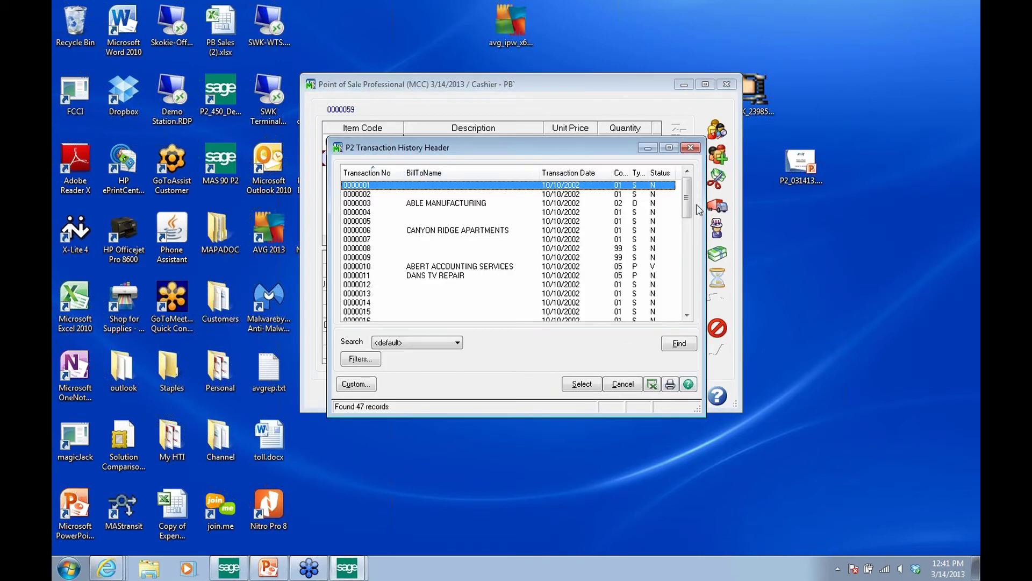
mouse_move(630, 174)
left_mouse_down()
mouse_move(661, 173)
mouse_move(633, 174)
left_mouse_up()
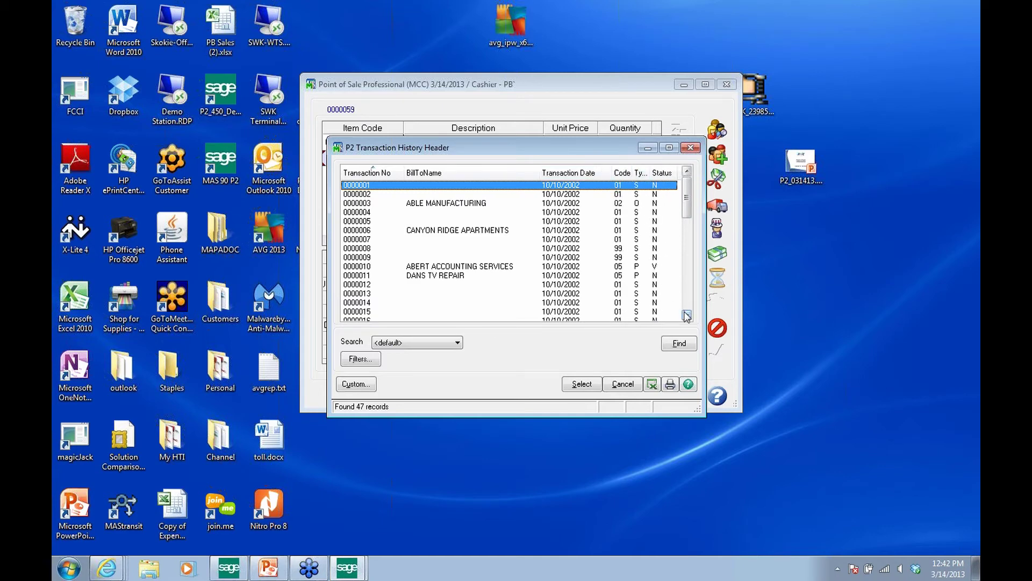
scroll(692, 272, "down", 5)
scroll(692, 273, "down", 6)
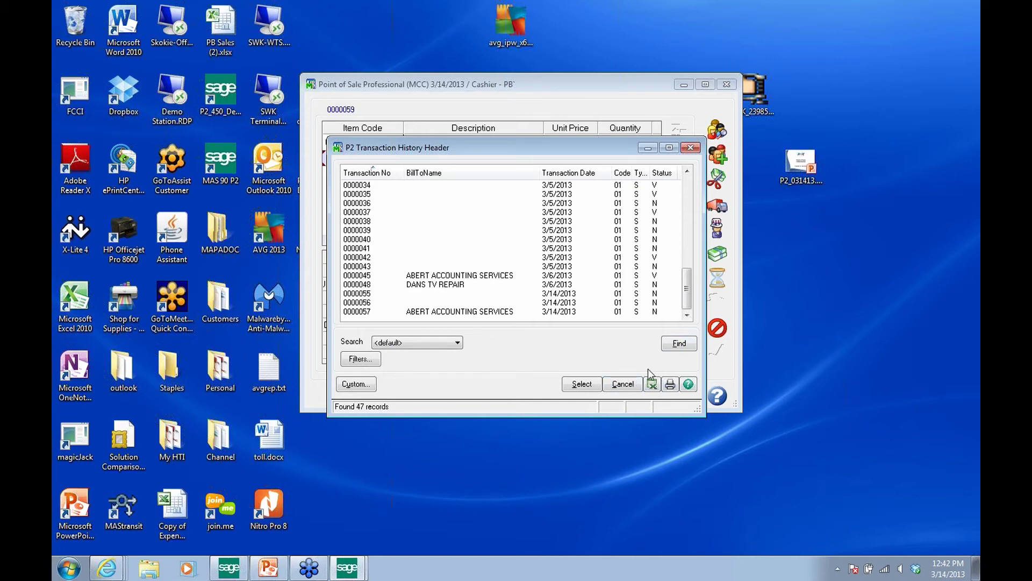
left_click(691, 148)
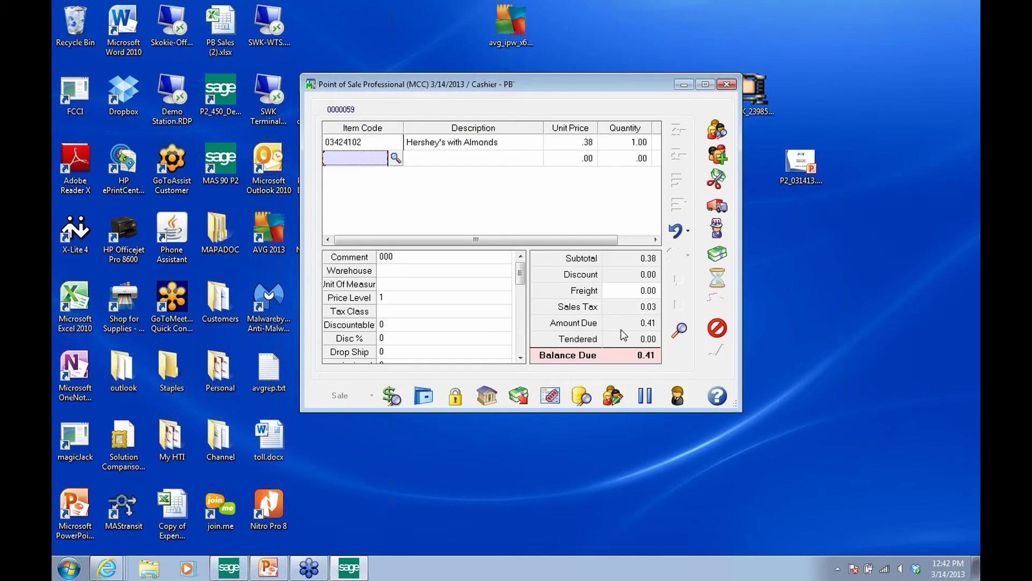
Review the open layaway and suspended transactions, including their Status column, and close the list without recalling one
left_click(550, 397)
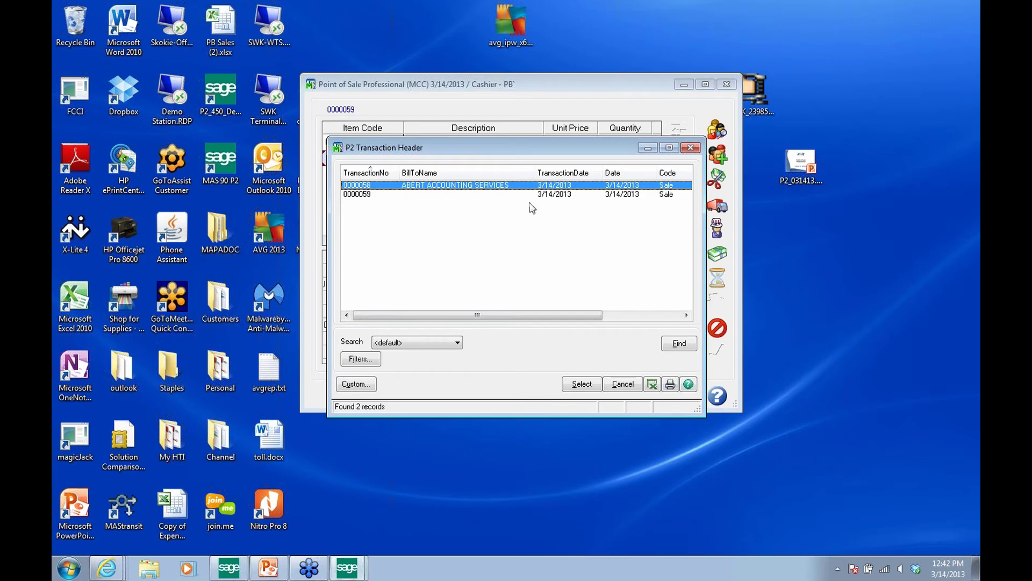
left_click_drag(477, 315, 606, 307)
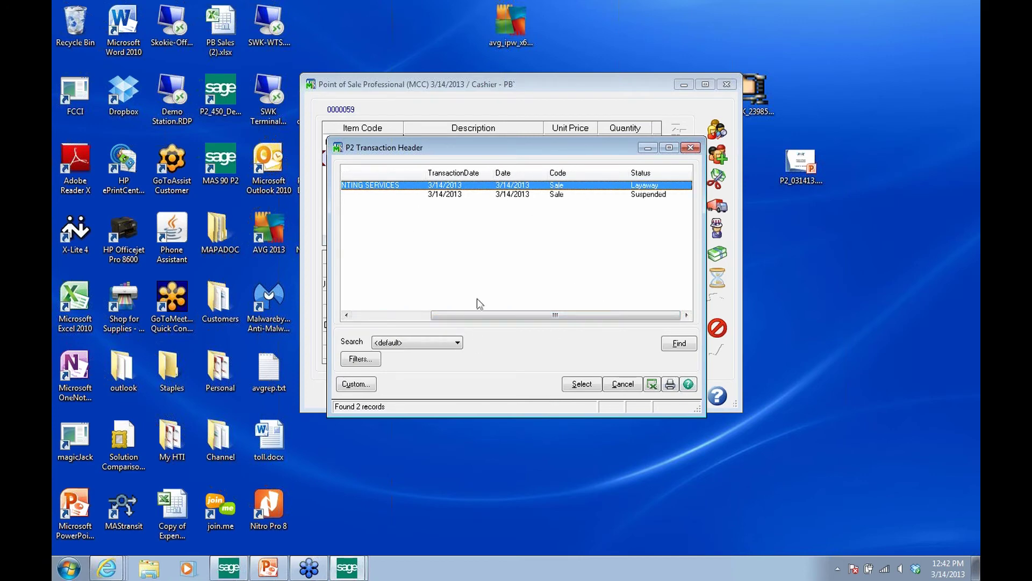
left_click_drag(497, 319, 399, 320)
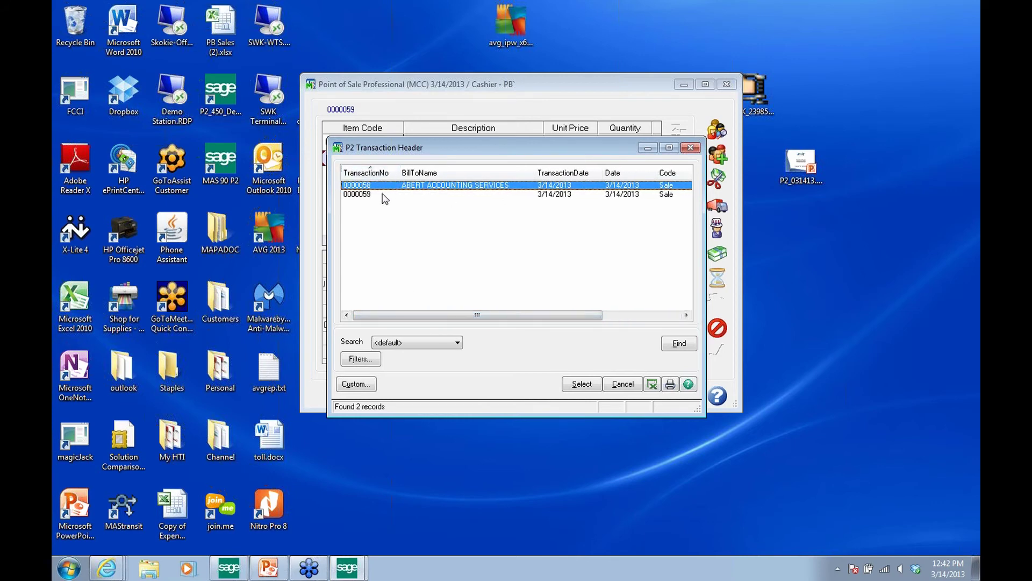
left_click_drag(473, 315, 577, 316)
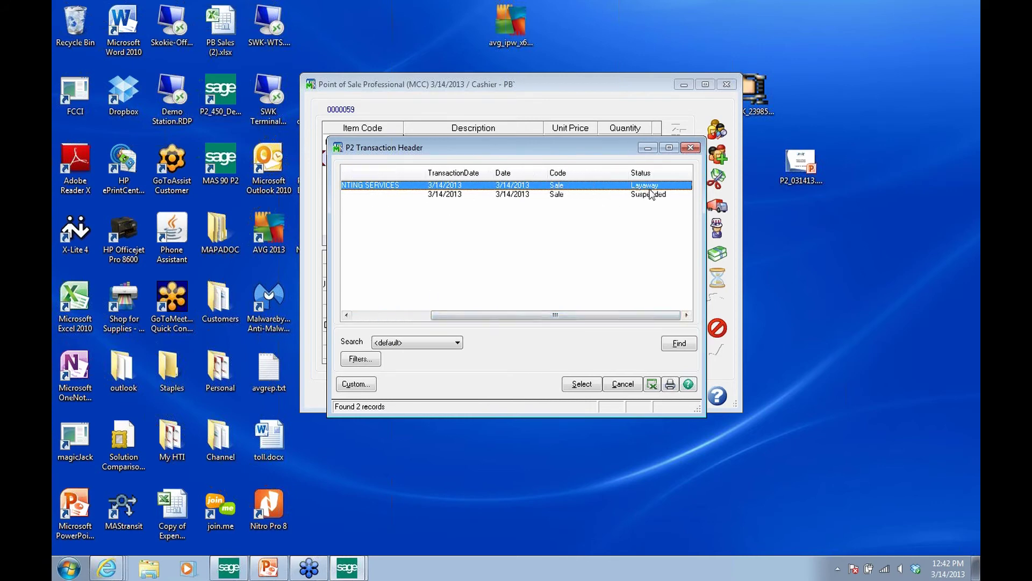
left_click_drag(618, 315, 538, 317)
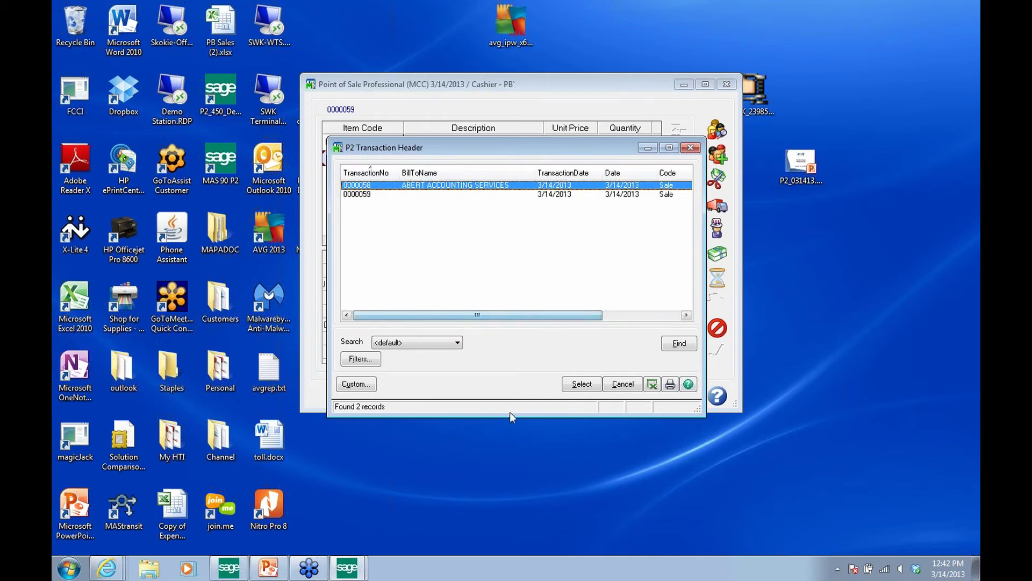
left_click(622, 384)
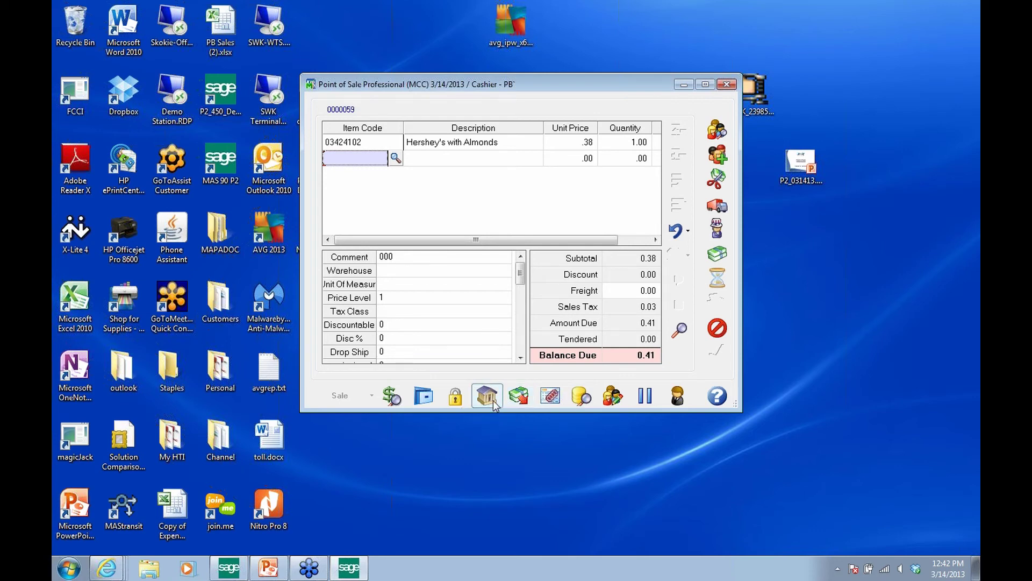
Look over the Register PayOut and Register Withdrawal forms, closing each without making an entry
left_click(521, 402)
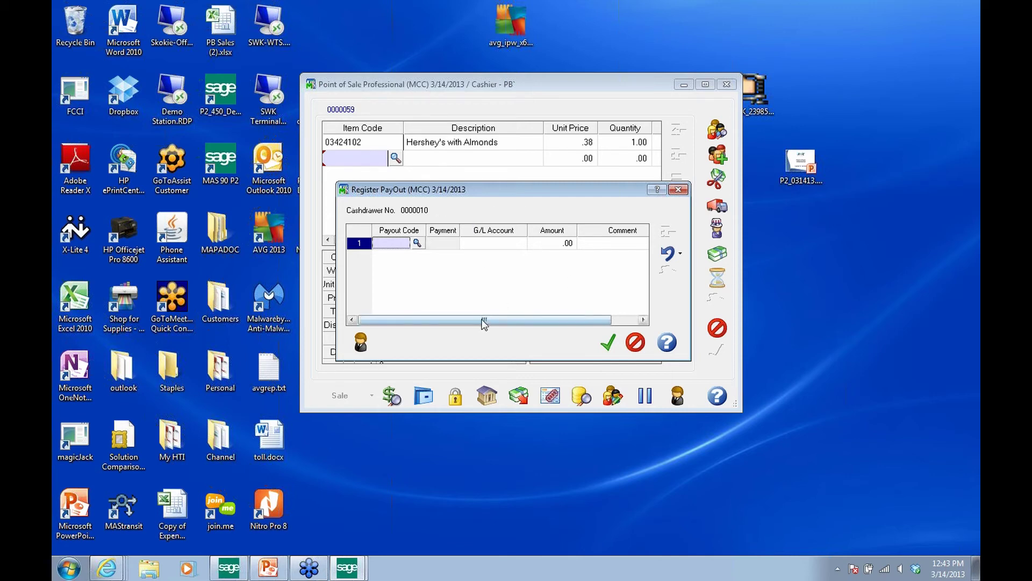
left_click(685, 190)
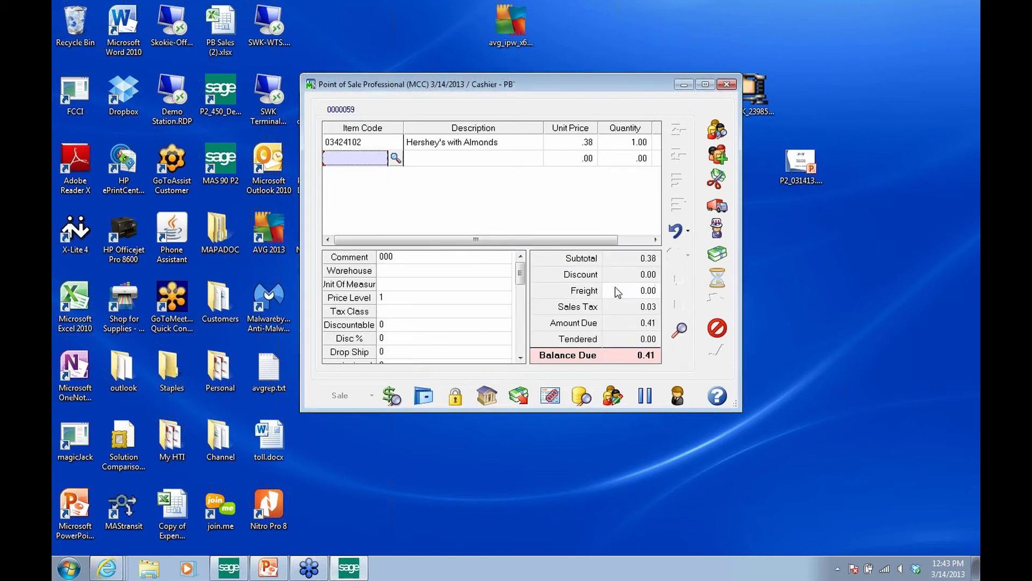
left_click(483, 402)
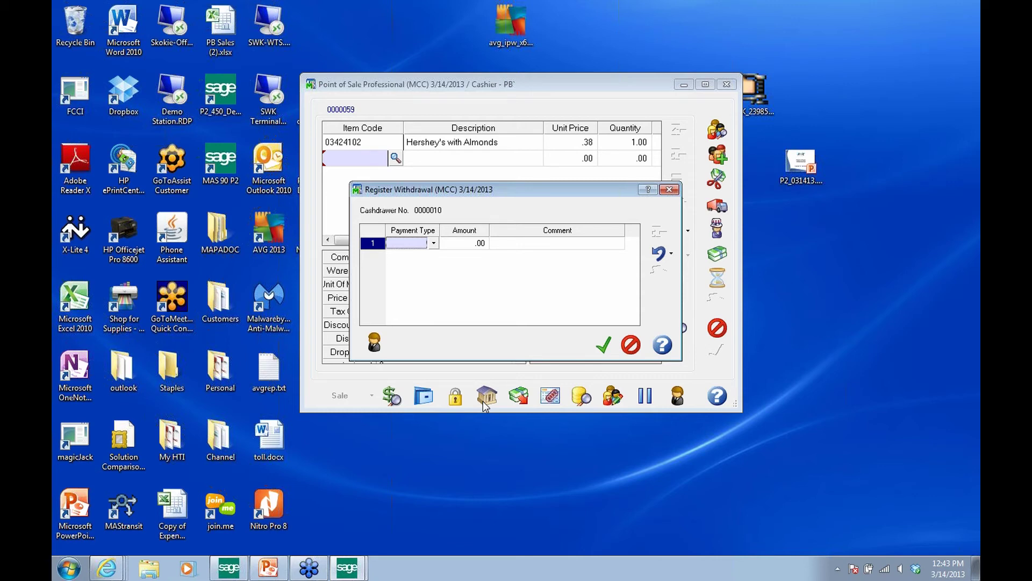
left_click(669, 190)
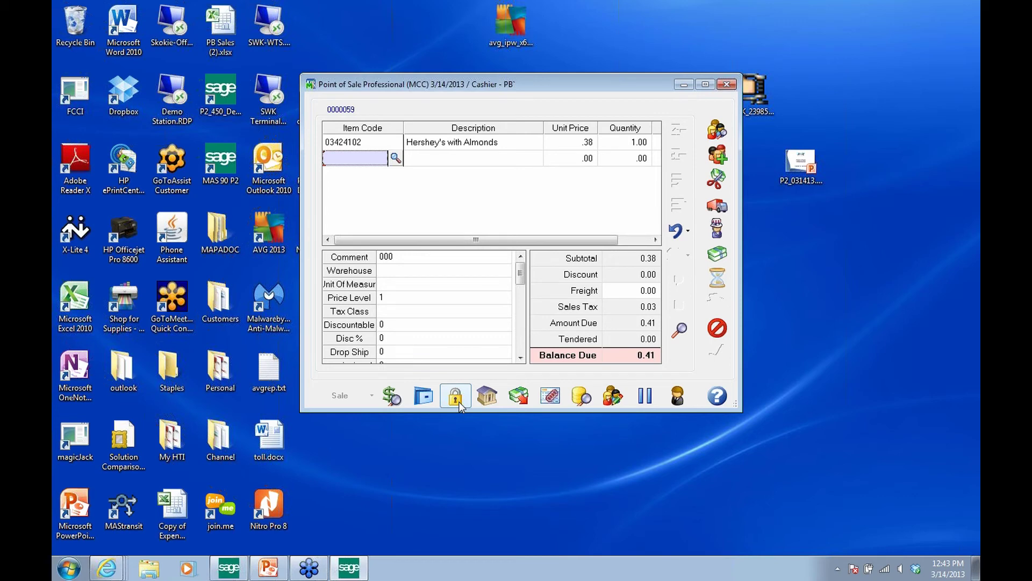
left_click(426, 403)
Look up the price of item 05523369 (Breath Mints) and return to the sale
left_click(387, 401)
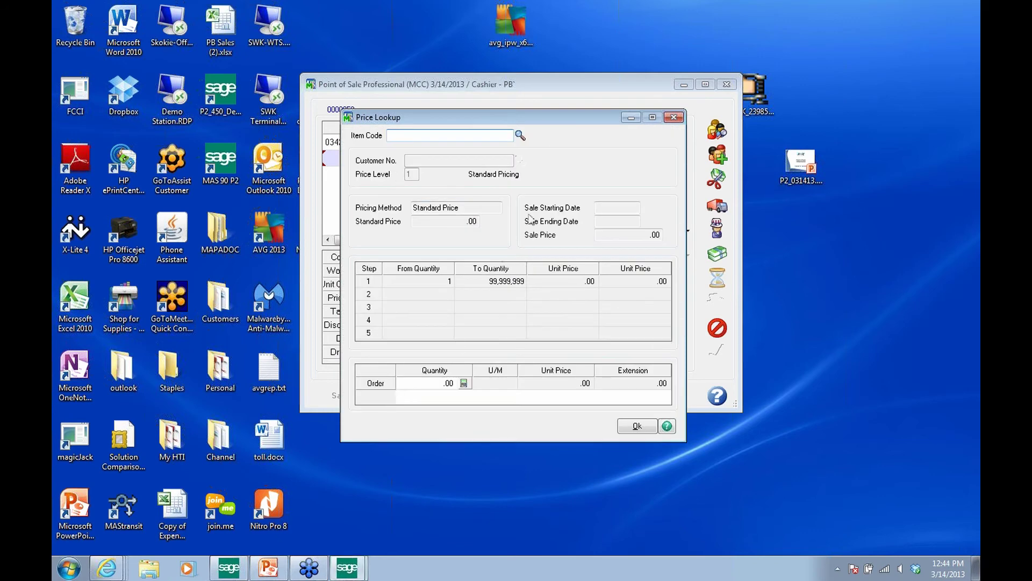
left_click(520, 135)
left_click(434, 231)
left_click(573, 386)
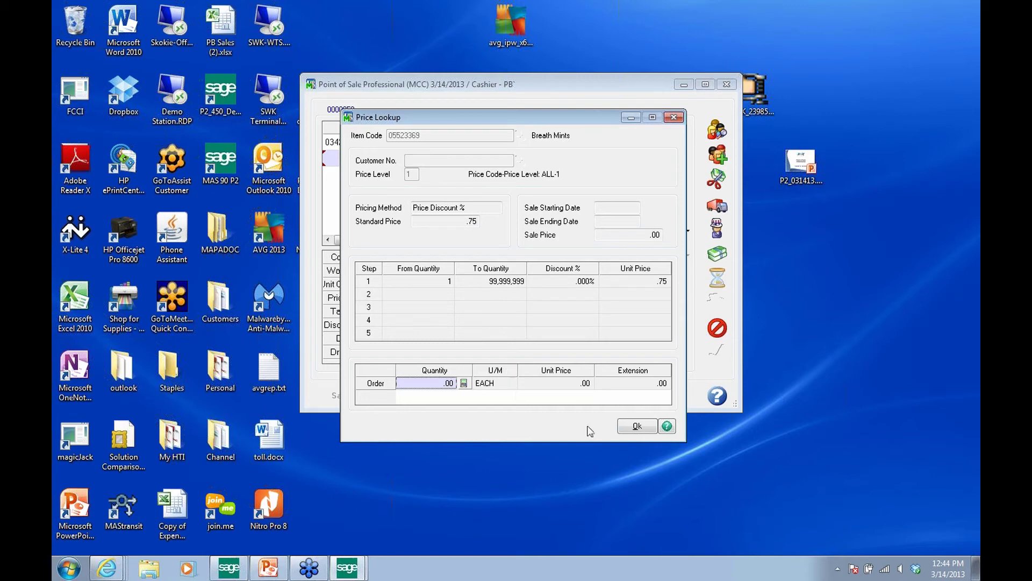
left_click(637, 426)
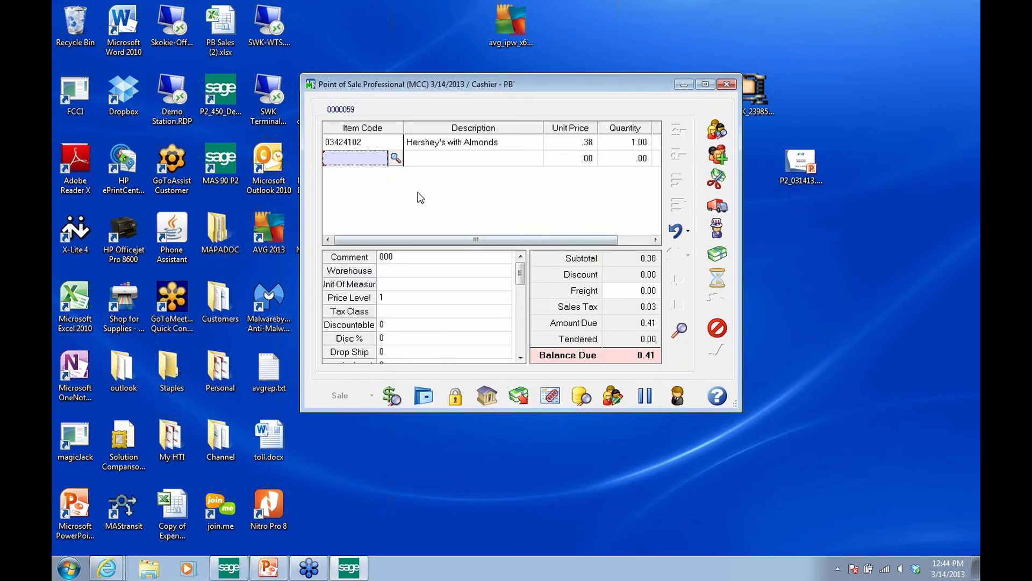
Add item 04003100 (M&M's Plain) to the sale
left_click(395, 158)
left_click(361, 212)
double_click(362, 213)
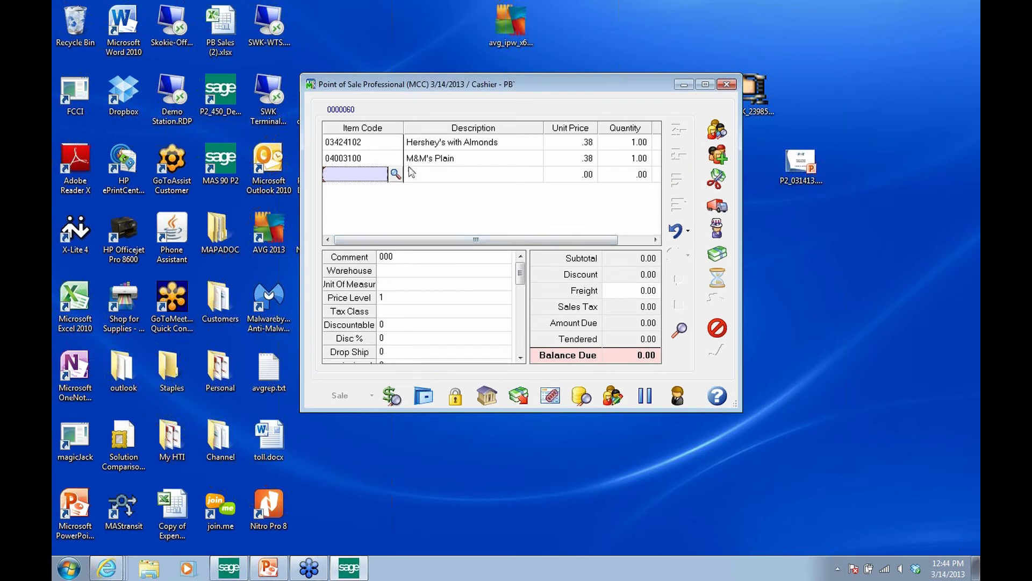
Set the Hershey's with Almonds quantity to 2, and delete that line from the sale
left_click(625, 146)
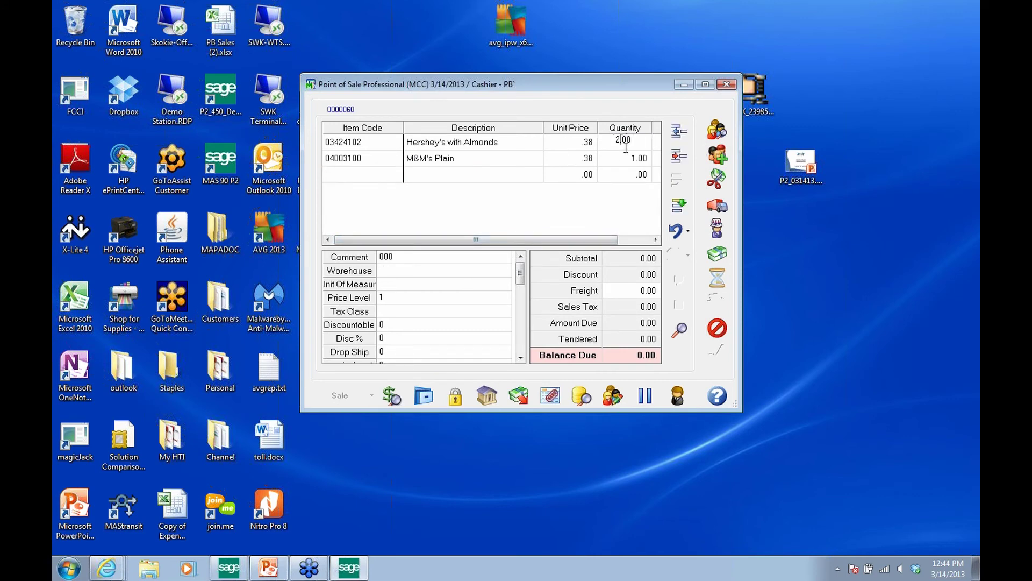
key("Return")
left_click(679, 156)
Add item 03424102 (Hershey's with Almonds) below the M&M's Plain line with a quantity of 3
left_click(396, 157)
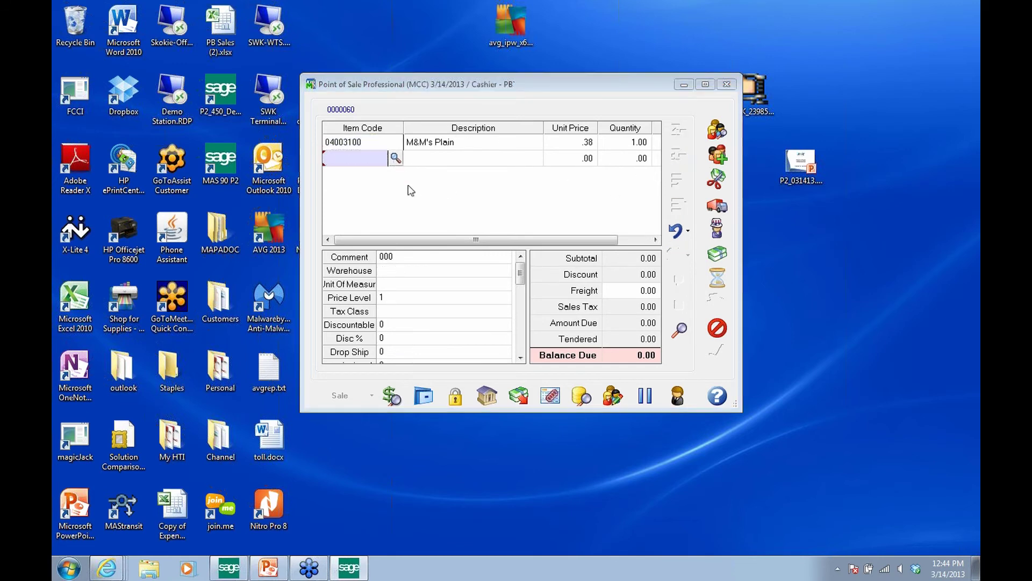
left_click(586, 391)
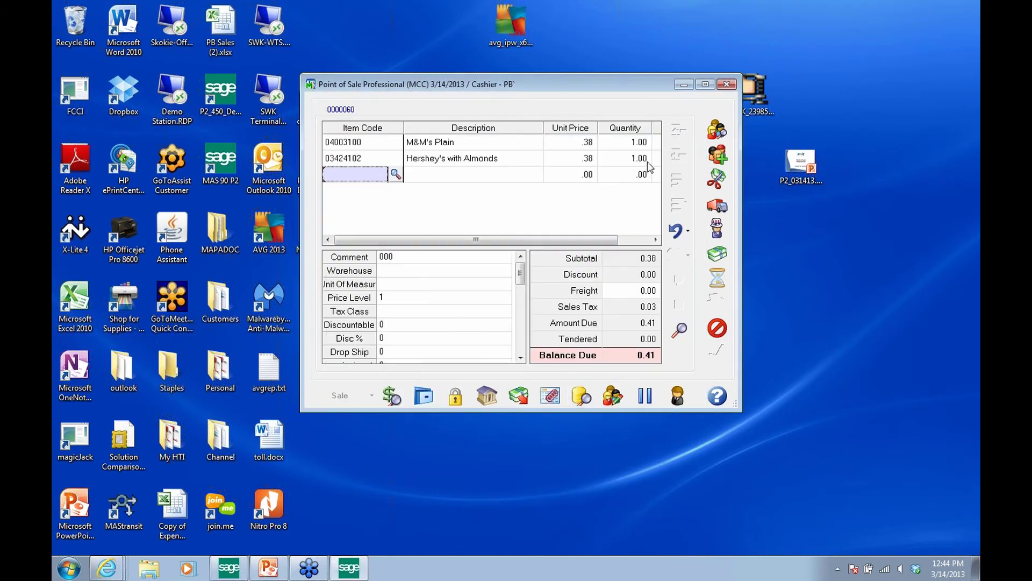
left_click(635, 160)
type("3")
key("Tab")
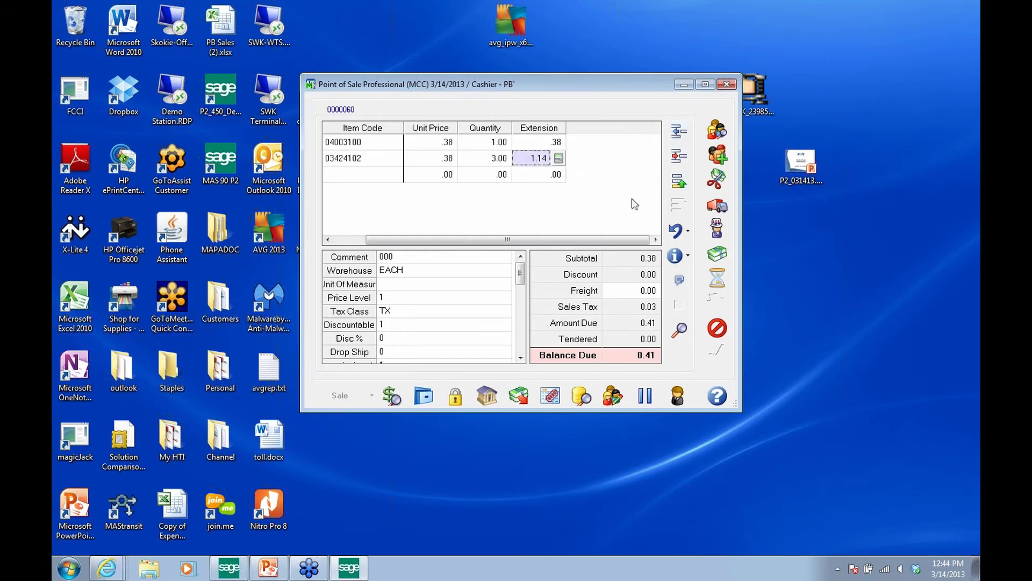
Add item 04002305 (Twix) to the sale with a quantity of 35
left_click(370, 176)
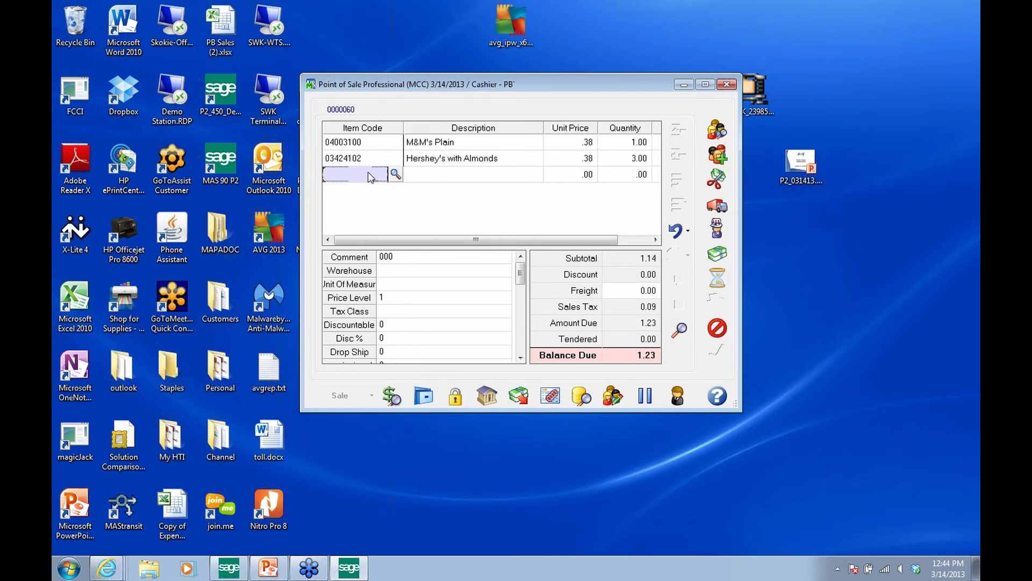
left_click(396, 174)
left_click(457, 203)
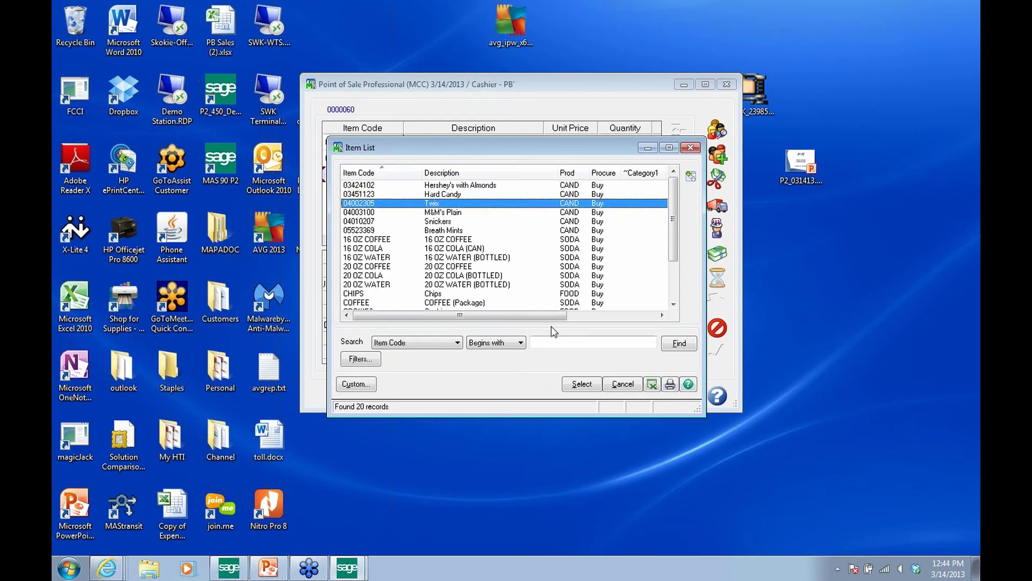
left_click(580, 383)
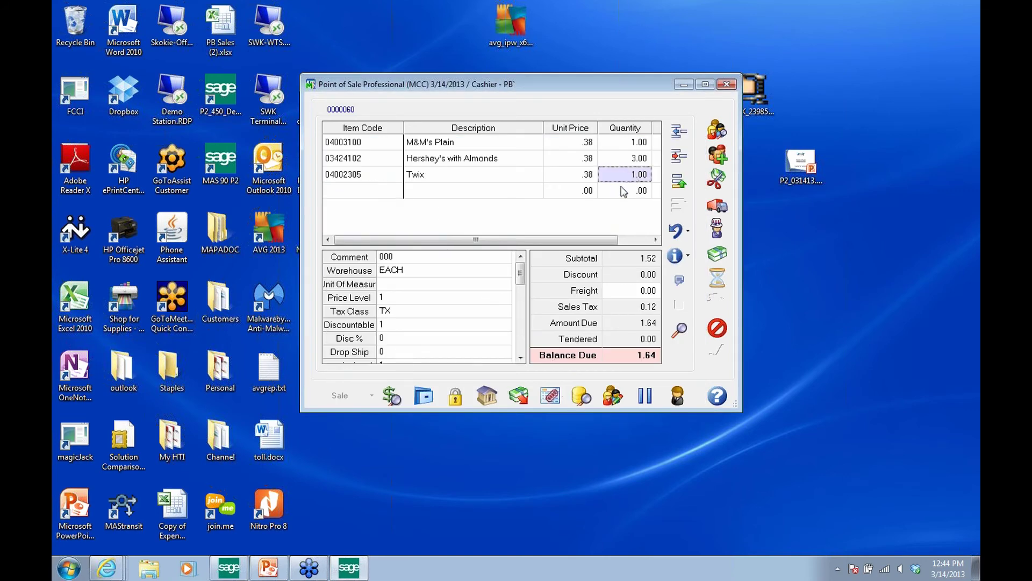
left_click(584, 177)
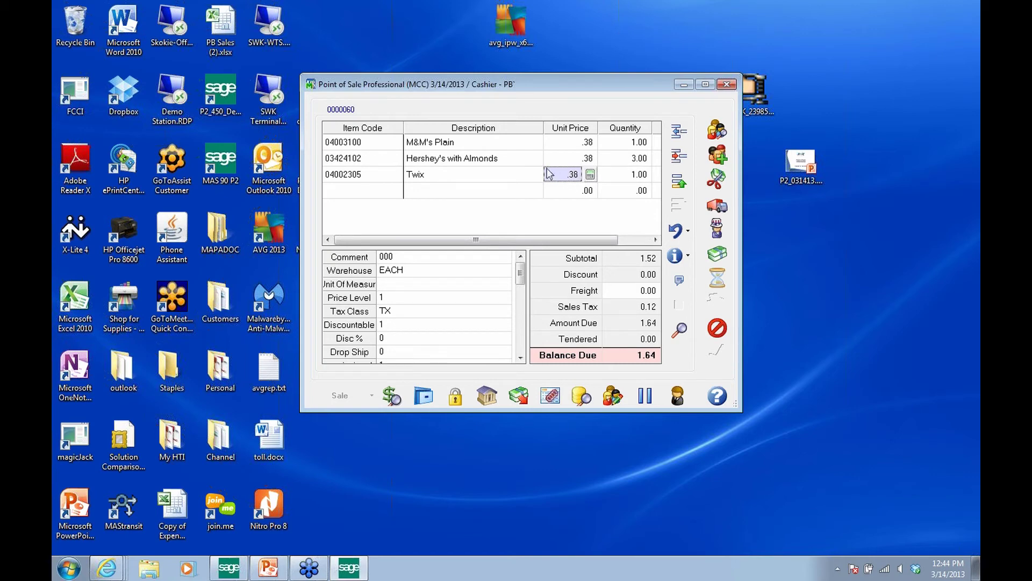
left_click(633, 180)
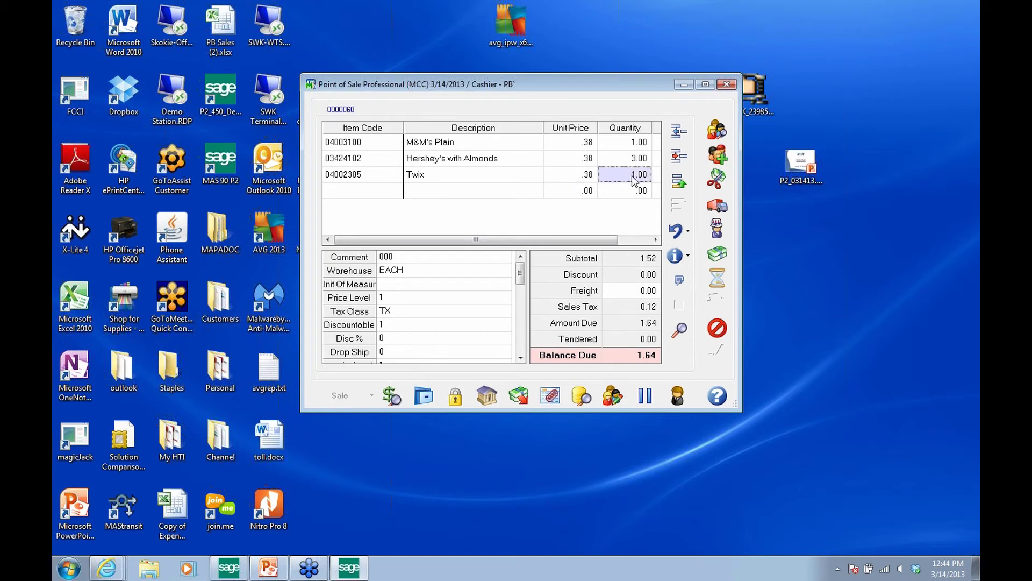
type("35")
key("Return")
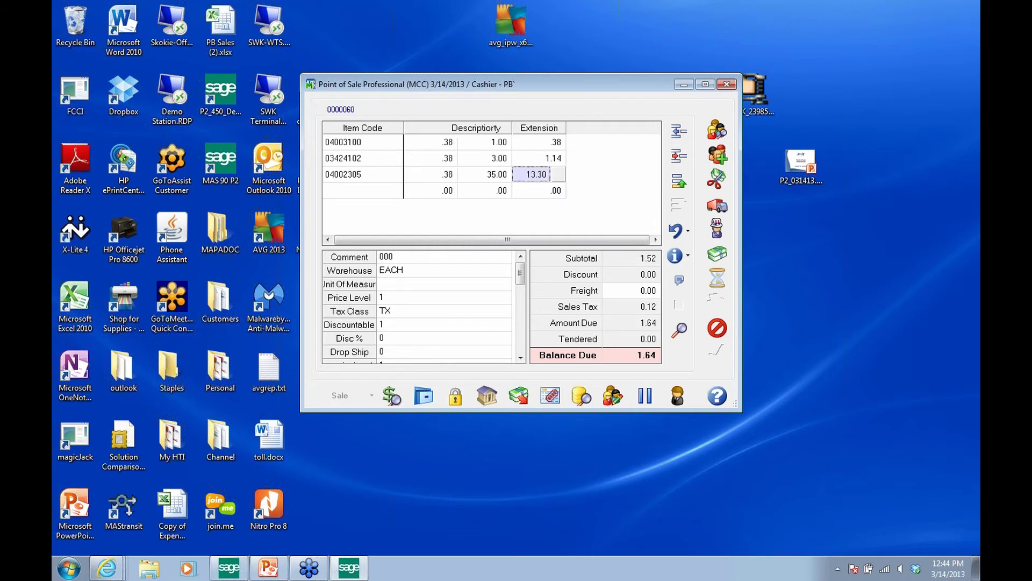
key("Return")
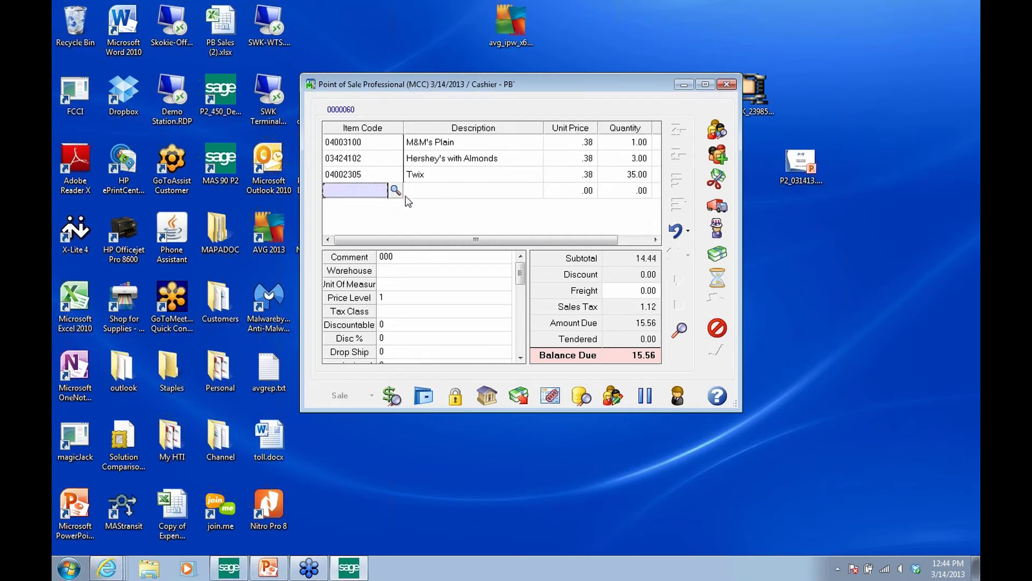
Open the payment entry for the sale and try out entering a cash amount
left_click(724, 258)
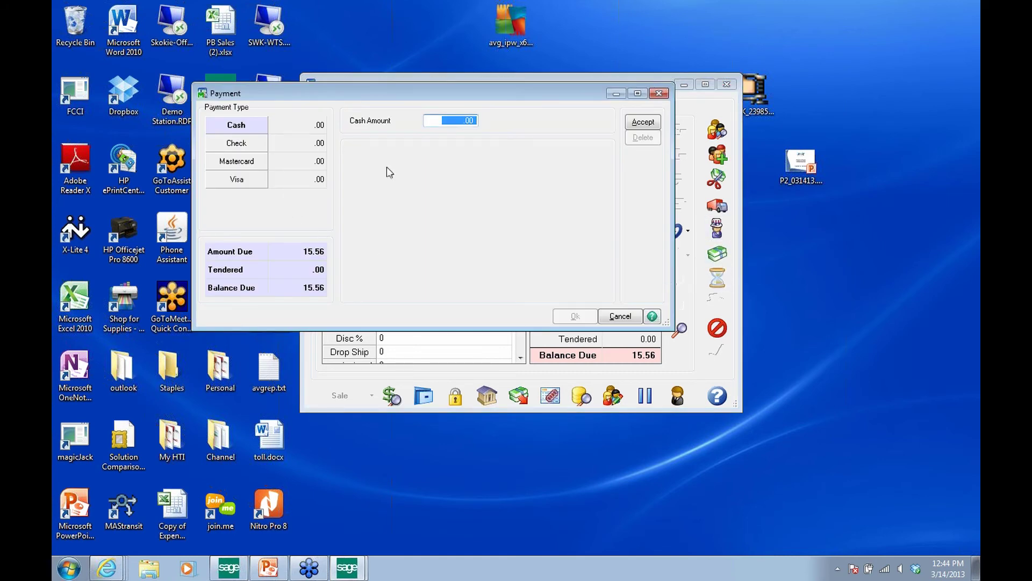
left_click(462, 121)
left_click(642, 123)
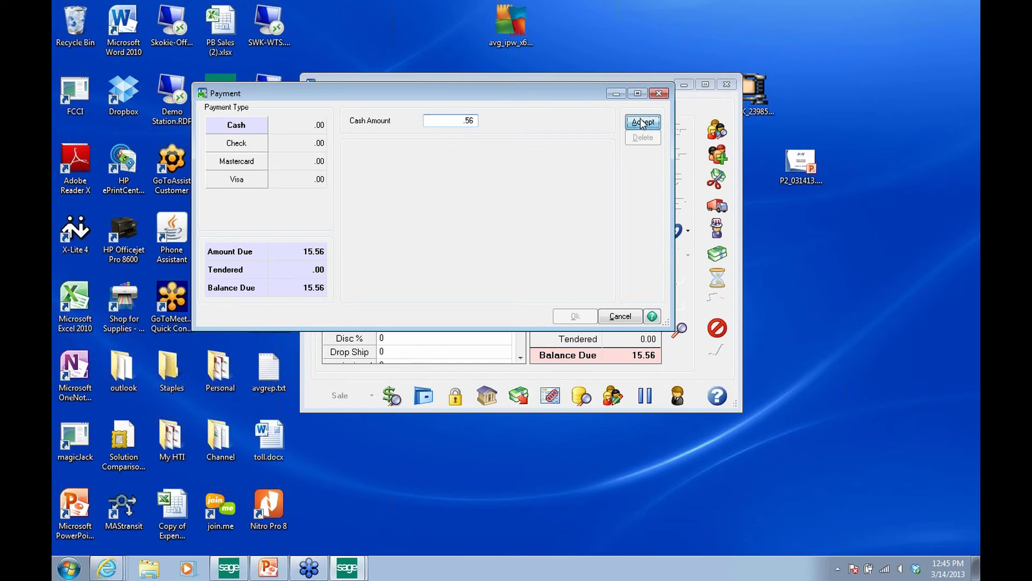
key("BackSpace")
Enter a Mastercard payment of 15.56 and start its authorization
left_click(237, 160)
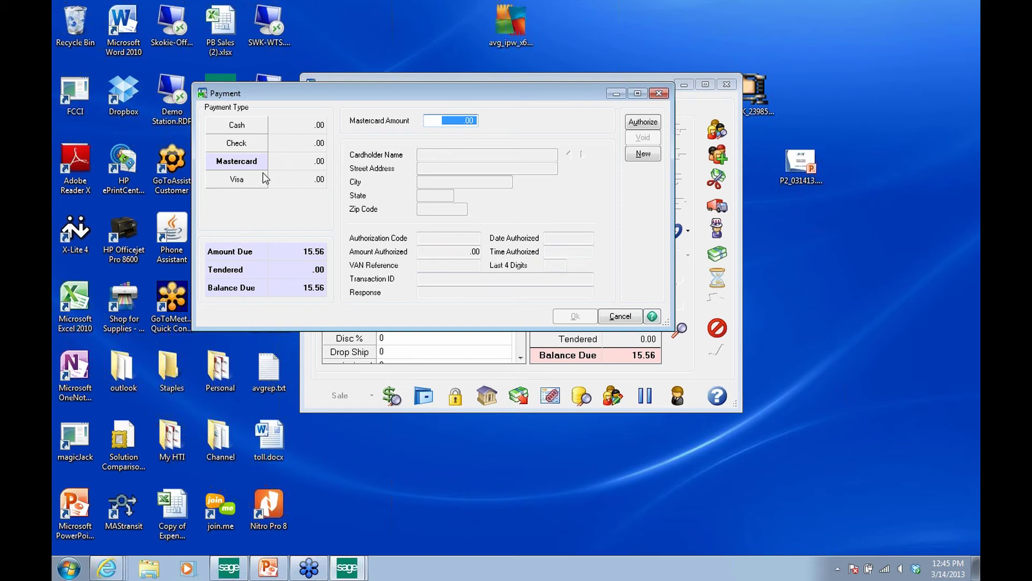
type("15.56")
left_click(634, 127)
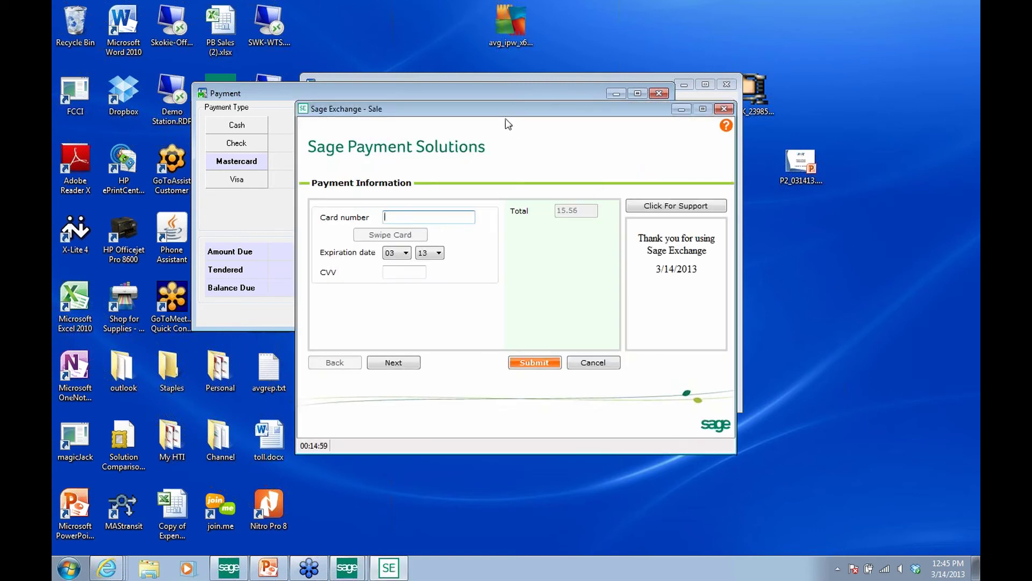
Enter the card number in the payment information form and submit it to reach the billing information
left_click_drag(502, 109, 423, 84)
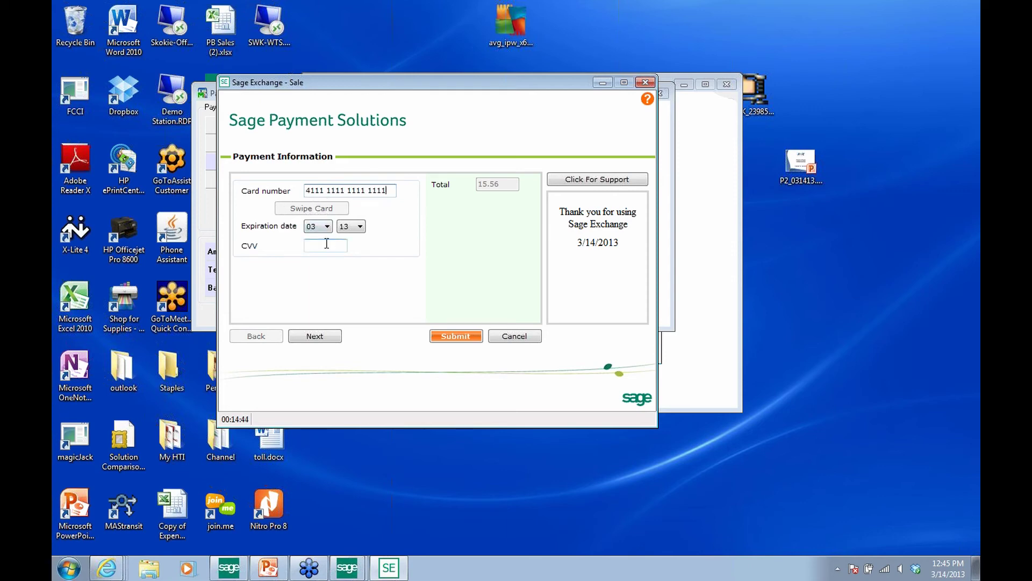
left_click(455, 337)
left_click(455, 337)
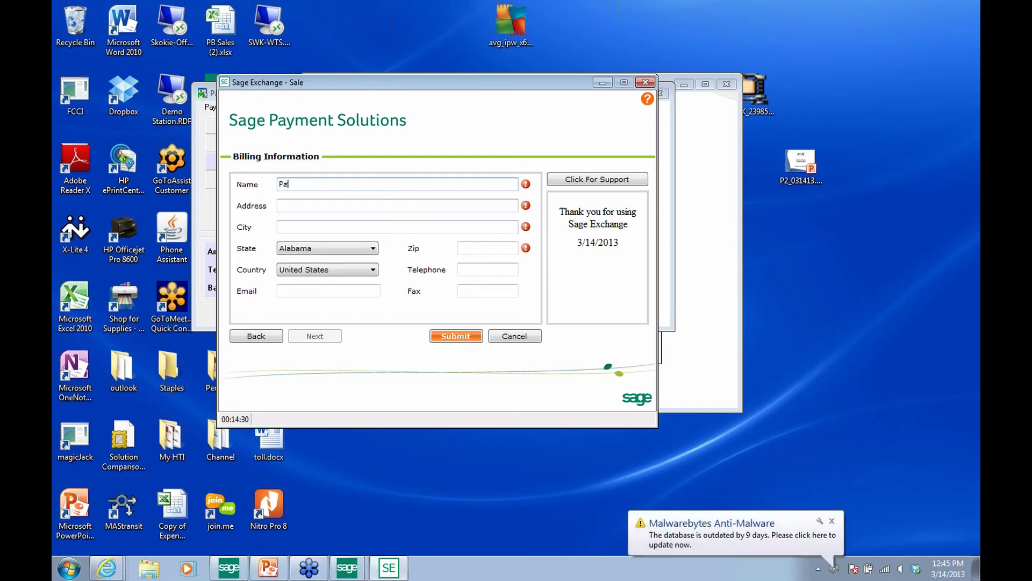
Fill in the billing name, address, city and zip code, and submit the Mastercard payment
key("Tab")
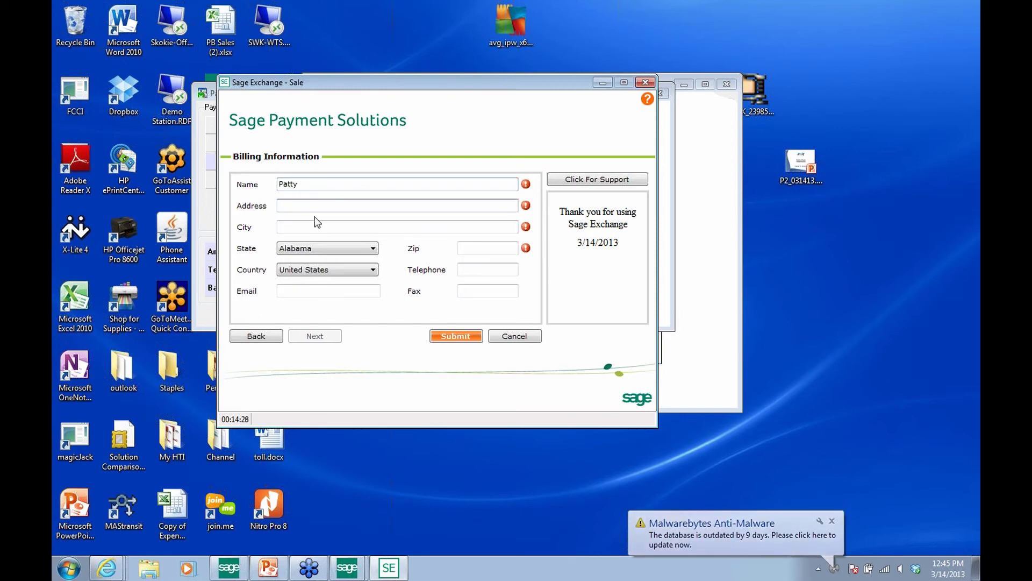
type("Home")
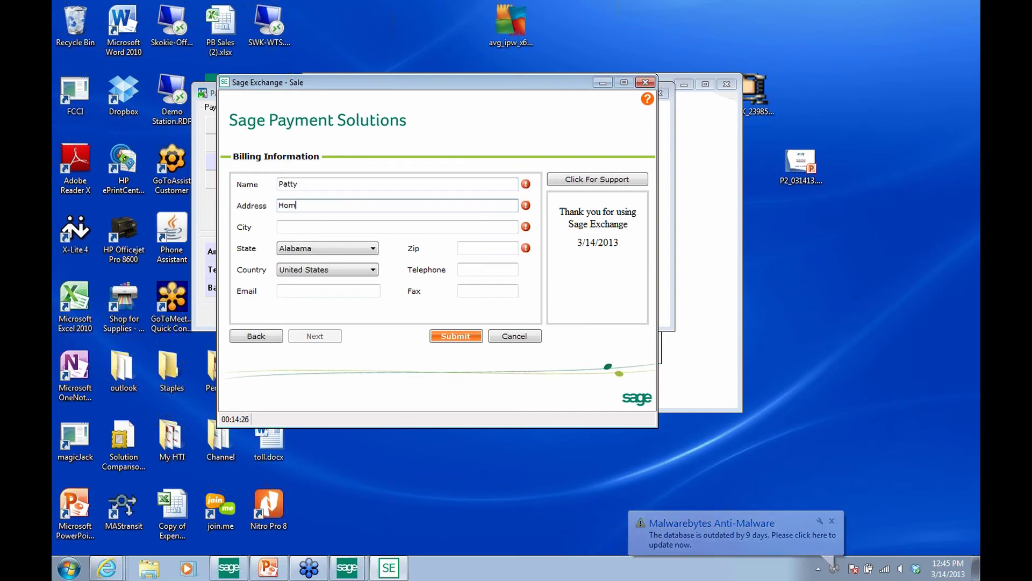
left_click(309, 222)
type("Mine")
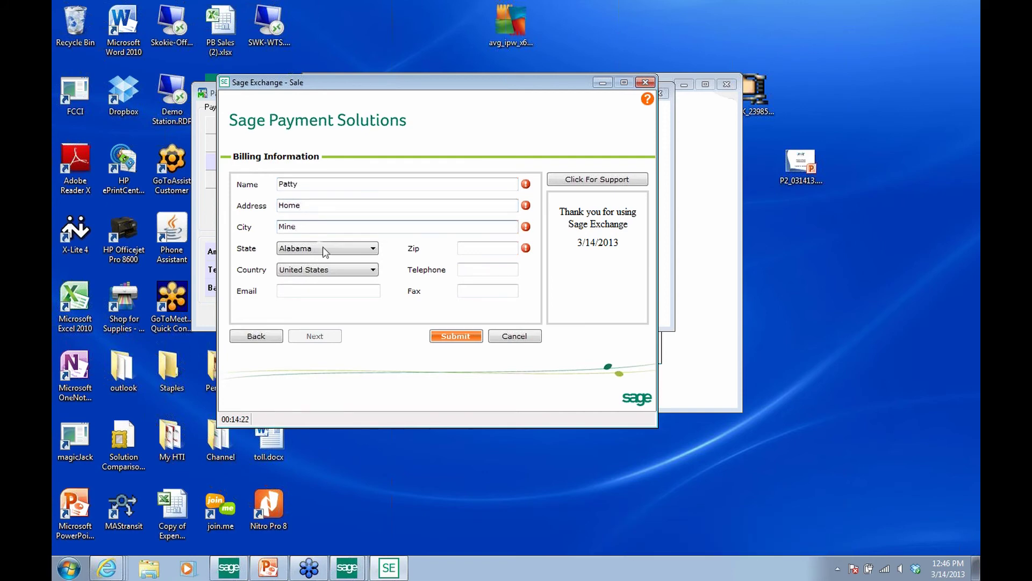
left_click(472, 249)
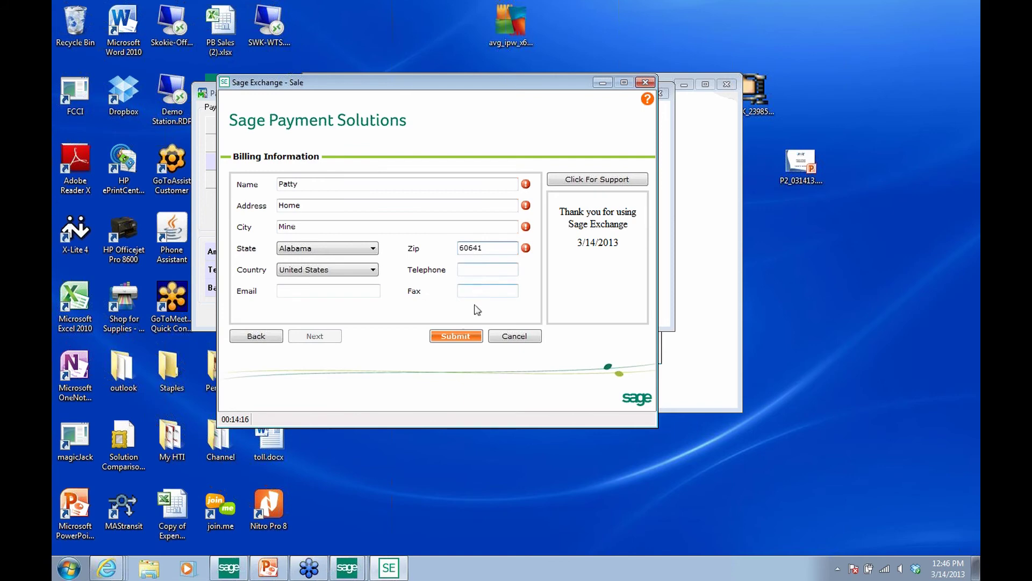
left_click(458, 334)
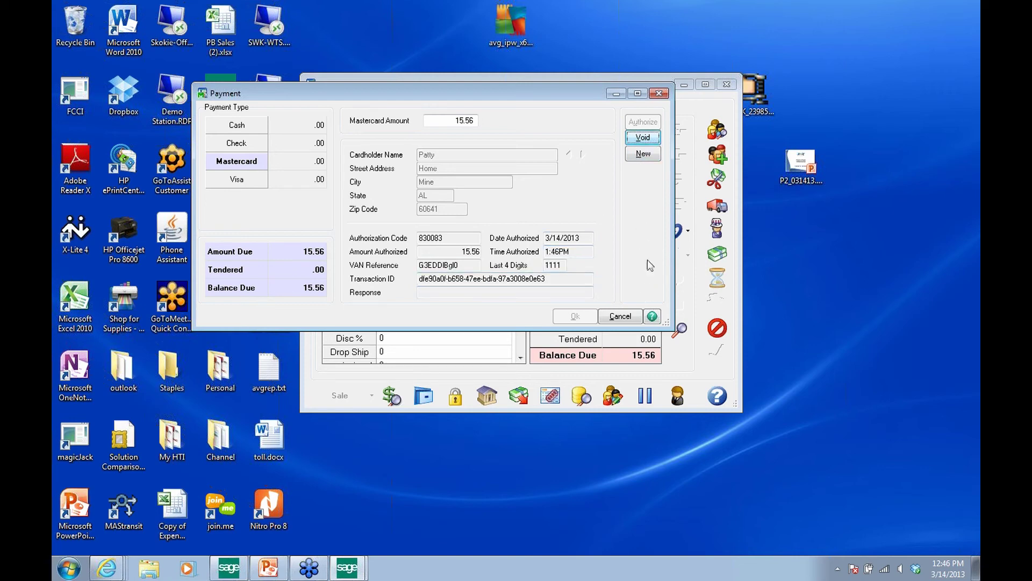
Leave the payment entry without tendering it, and cancel the open sale of M&M's, Hershey's and Twix
left_click(642, 156)
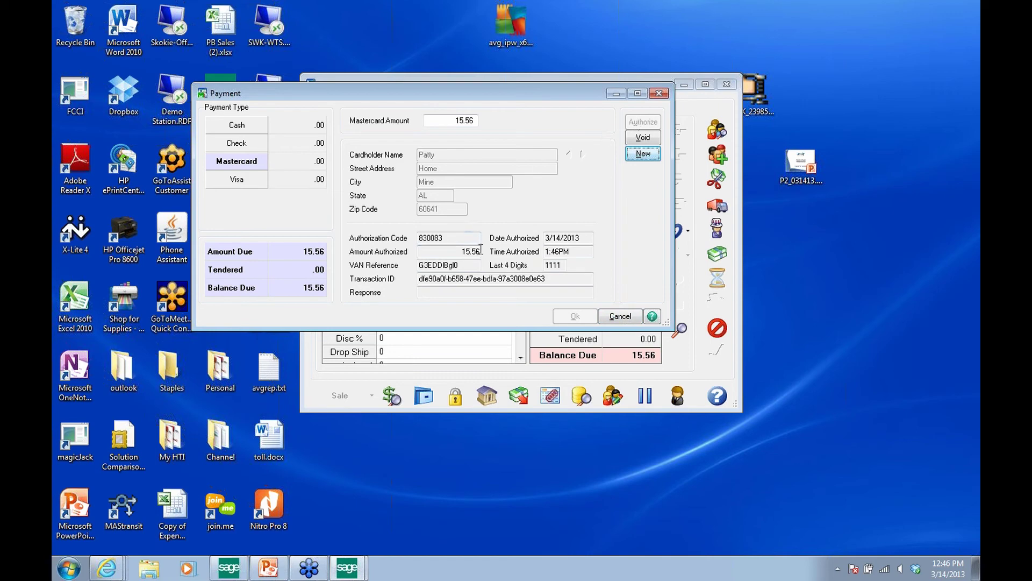
left_click(613, 316)
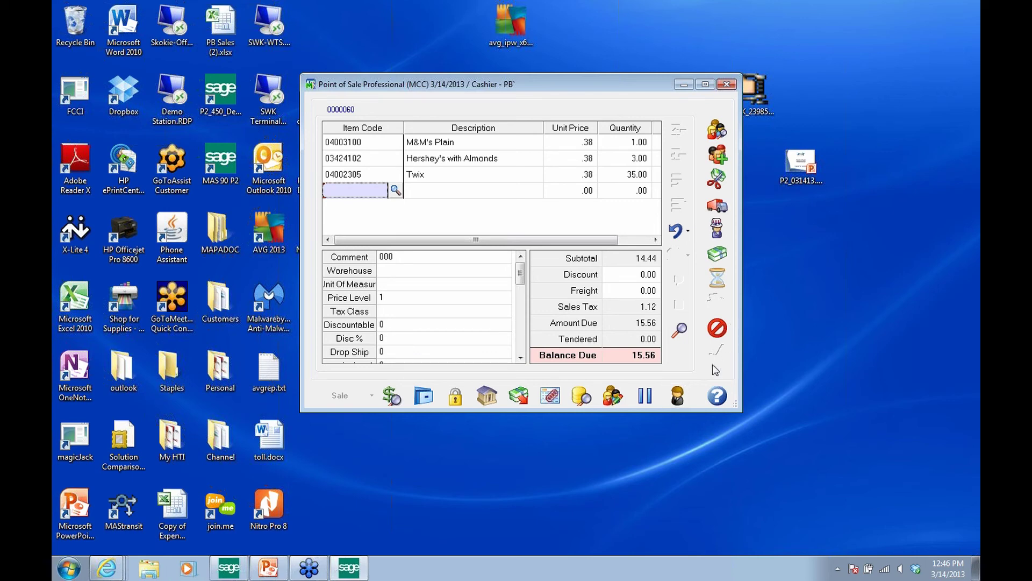
left_click(459, 178)
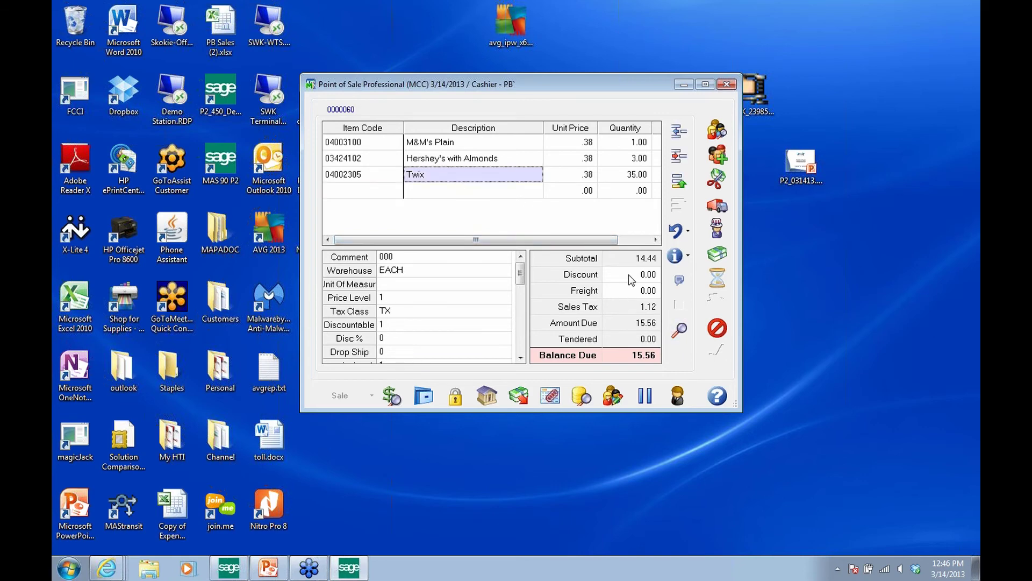
key("Tab")
left_click(630, 195)
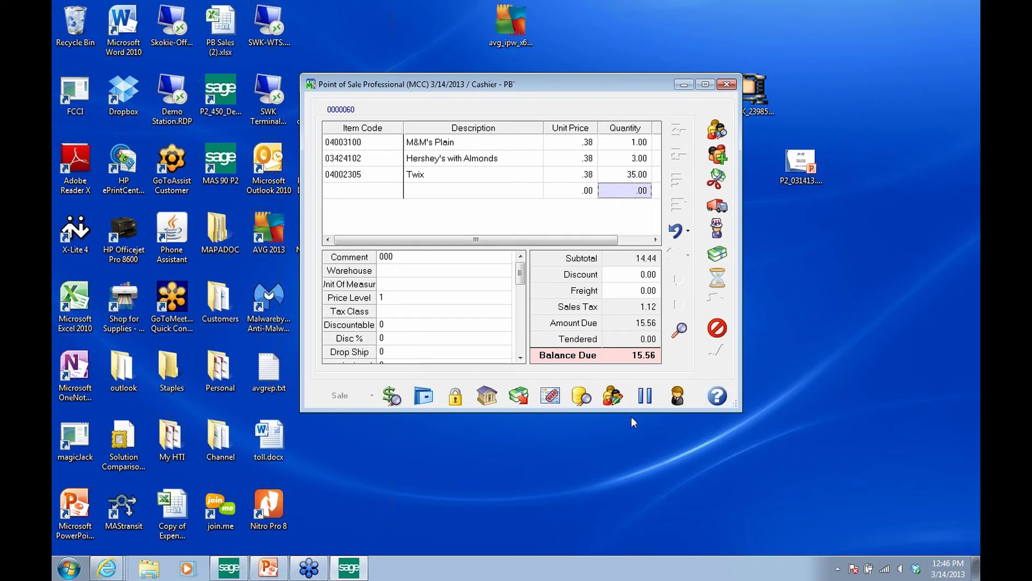
left_click(722, 331)
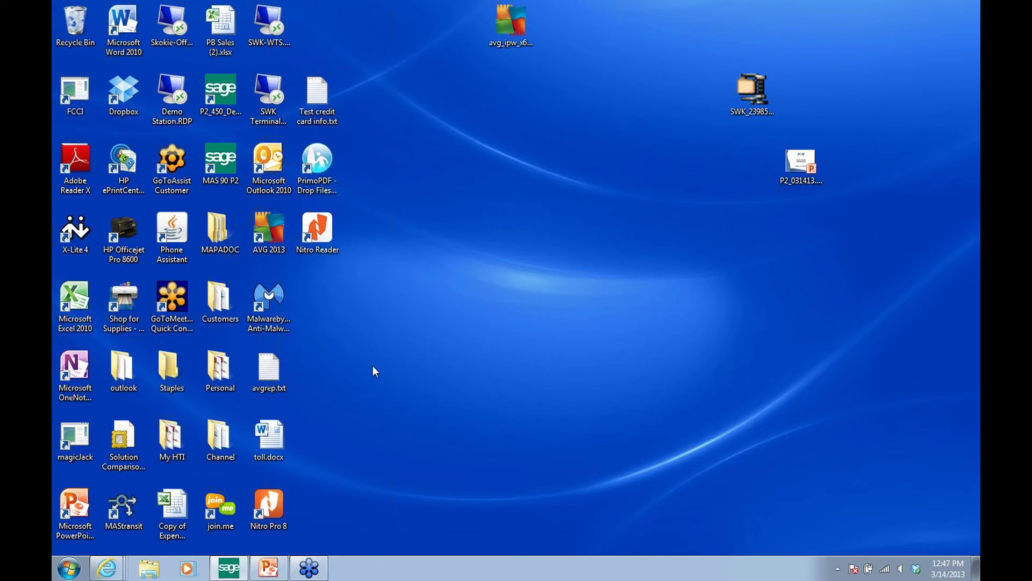
Log on to Point of Sale Entry as cashier PB and close the sale window again
left_click(228, 567)
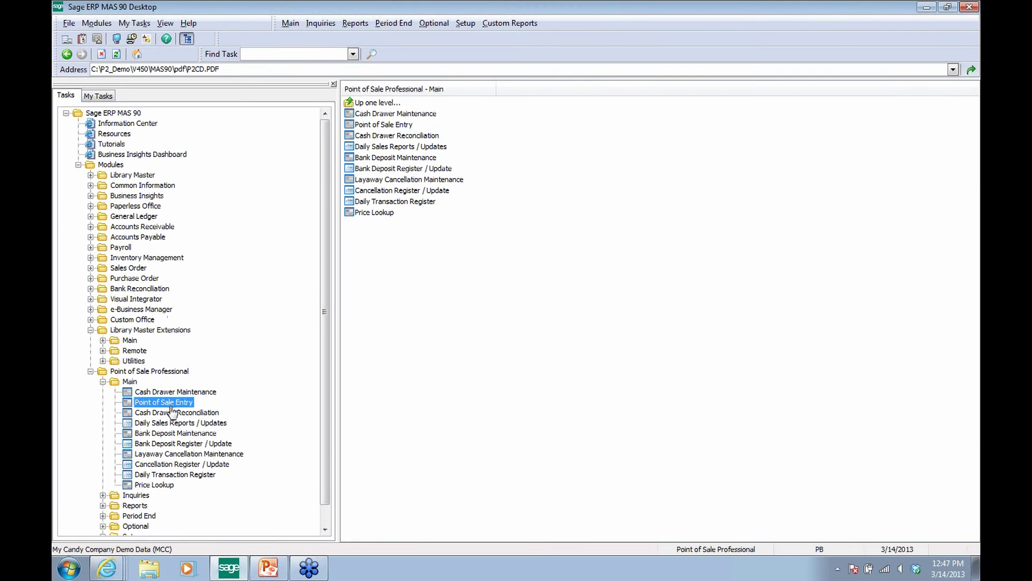
double_click(172, 403)
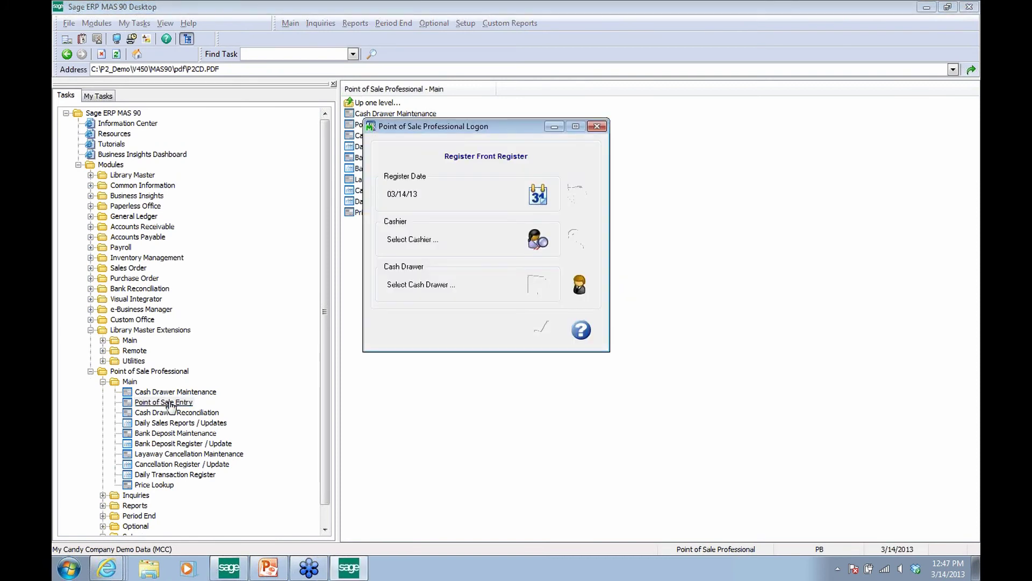
left_click(538, 239)
left_click(393, 203)
left_click(582, 383)
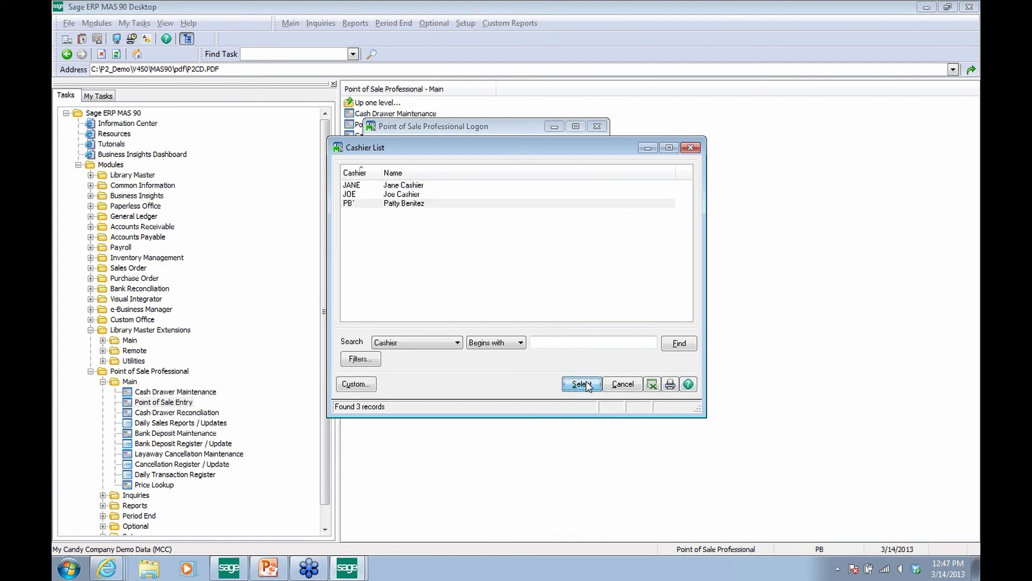
left_click(543, 329)
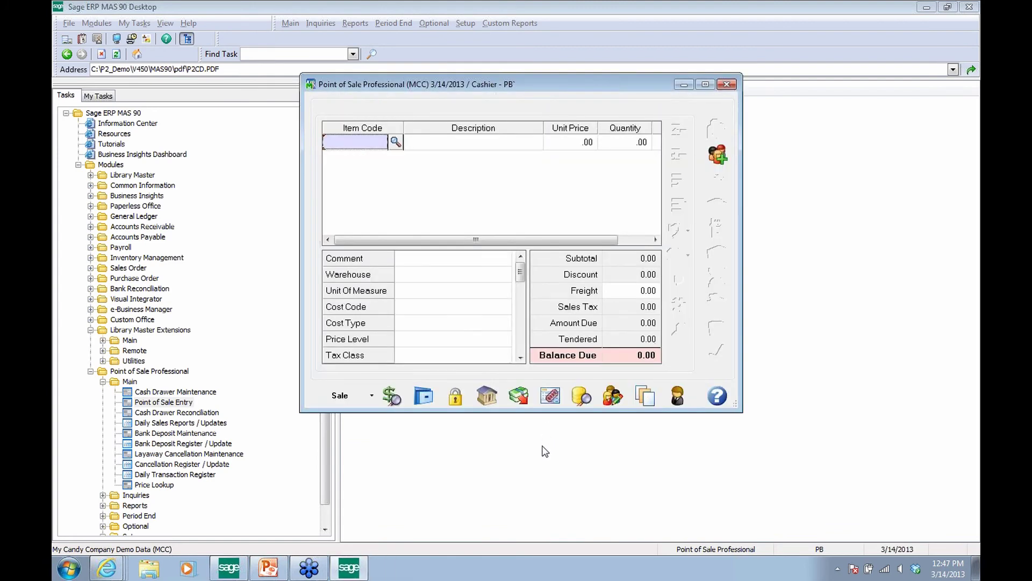
left_click(731, 86)
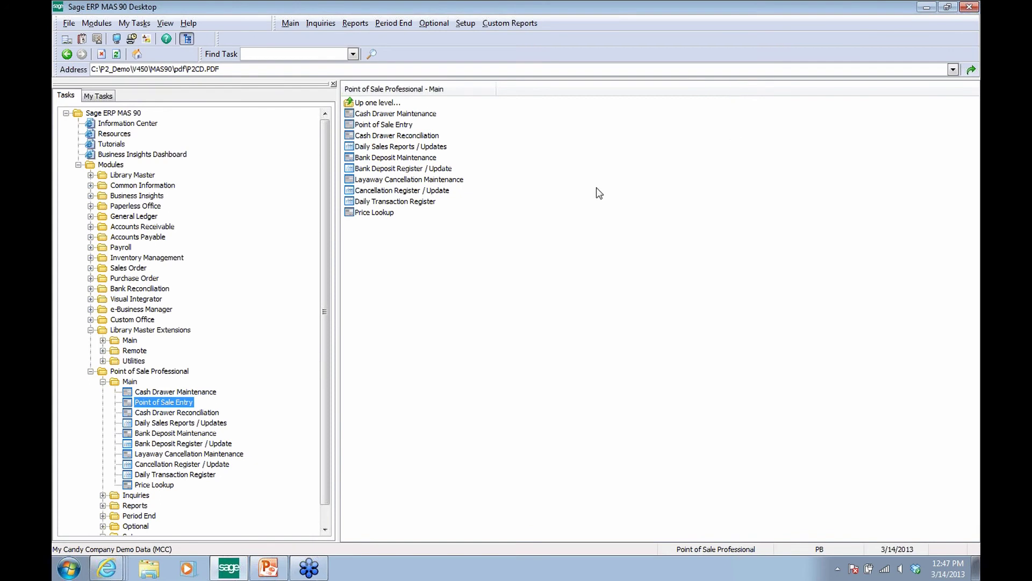
Reconcile closed cash drawer 0000010 with its cash line verified, and accept the reconciliation
left_click(396, 139)
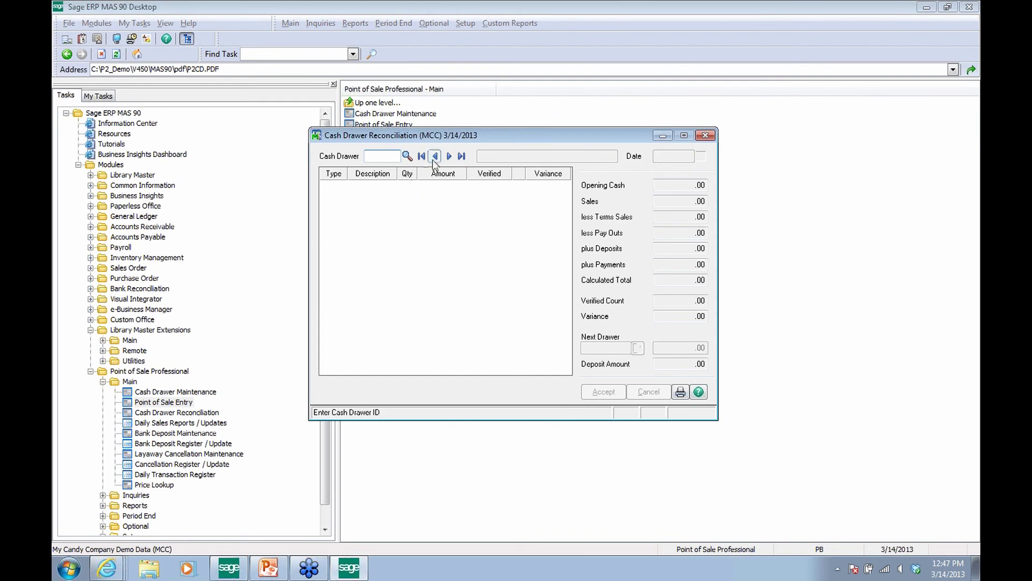
left_click(407, 156)
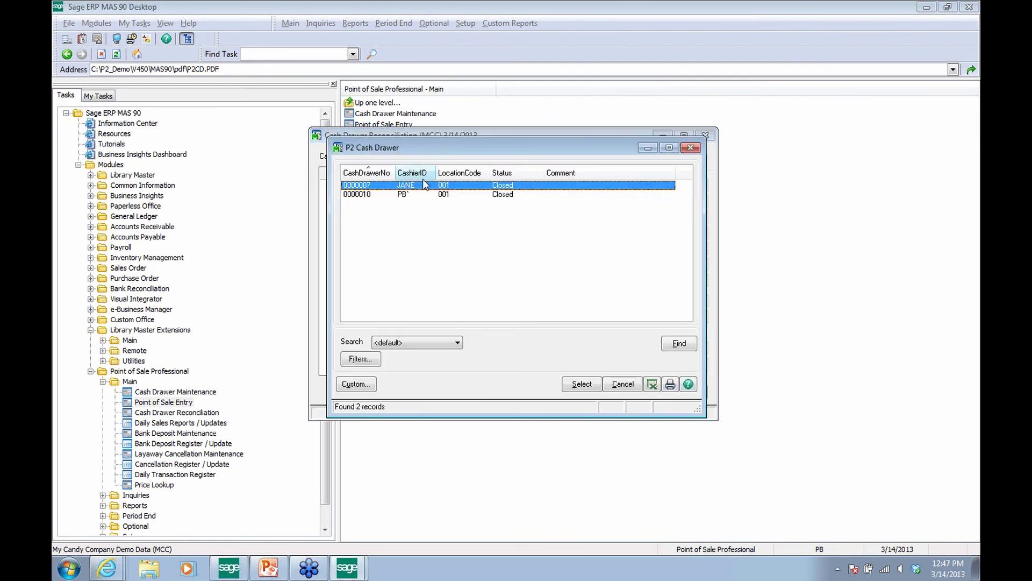
left_click(403, 194)
left_click(580, 383)
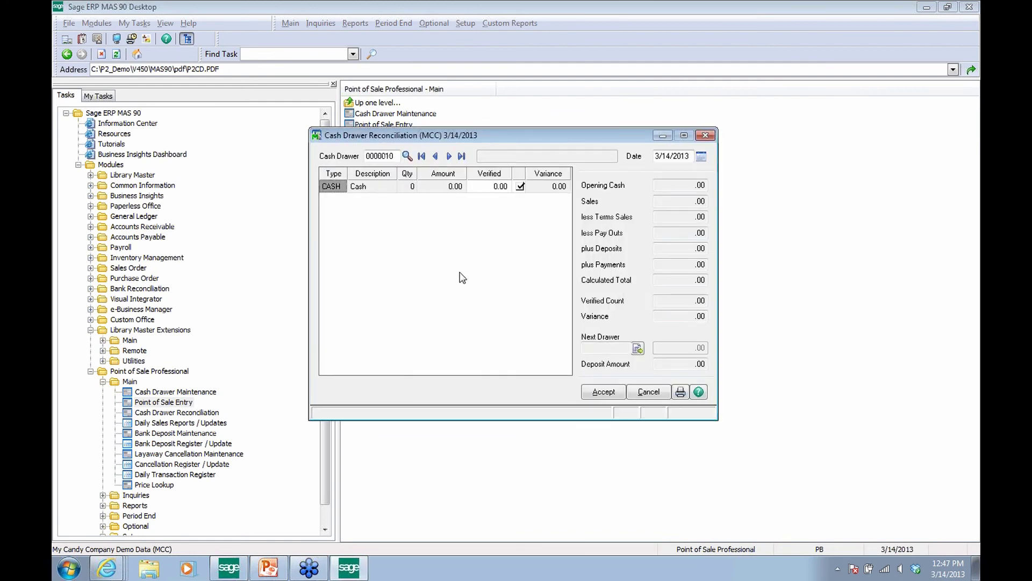
left_click(520, 189)
left_click(620, 392)
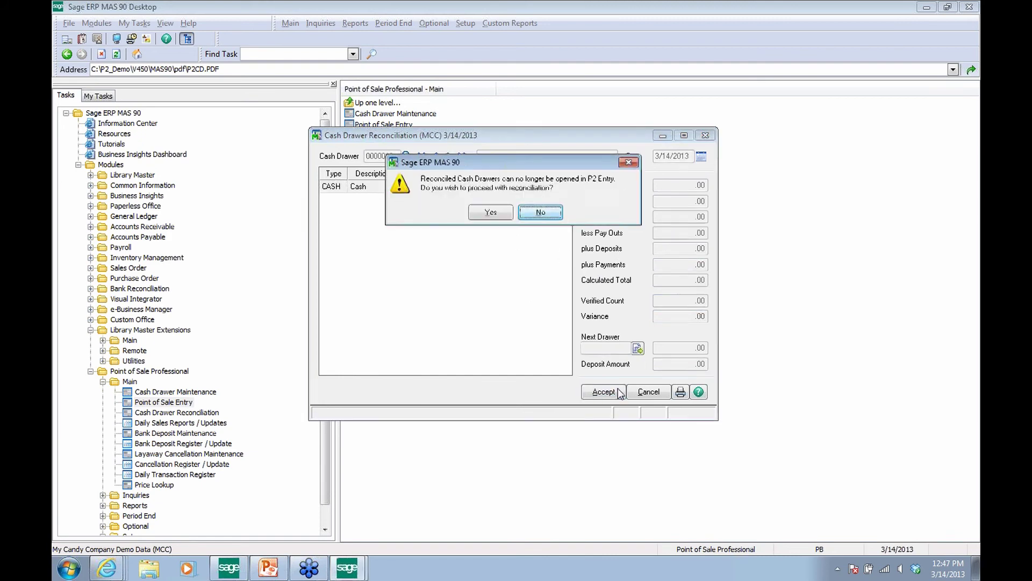
left_click(491, 212)
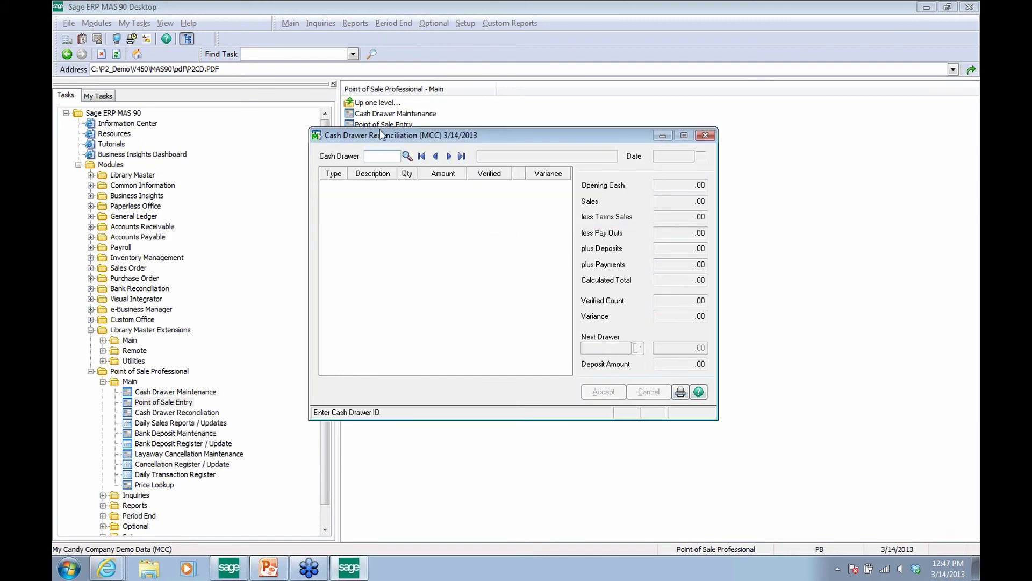
Reconcile cash drawer 0000007 with its cash line verified, carrying 10.31 over to the next drawer
double_click(503, 185)
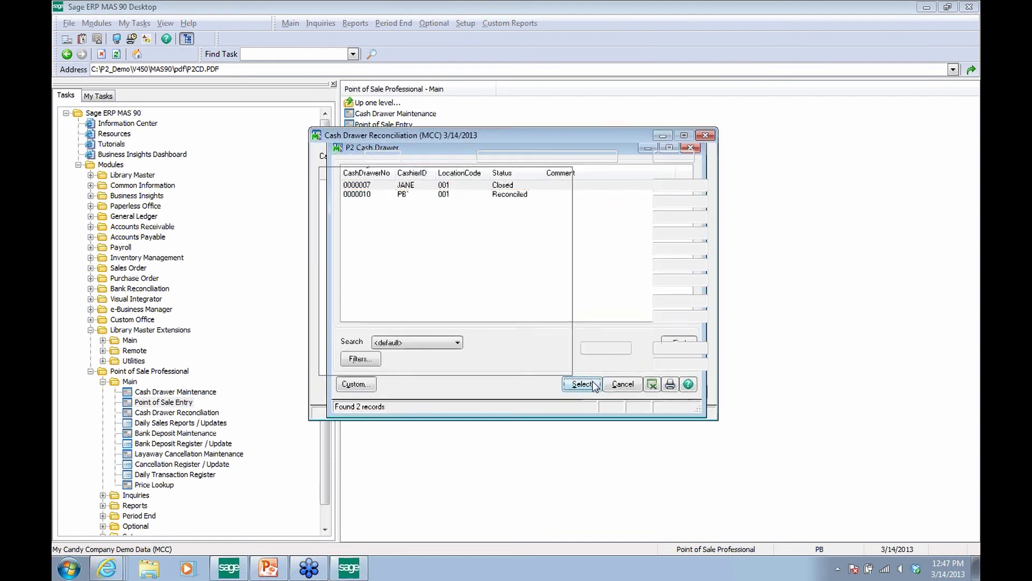
left_click(518, 187)
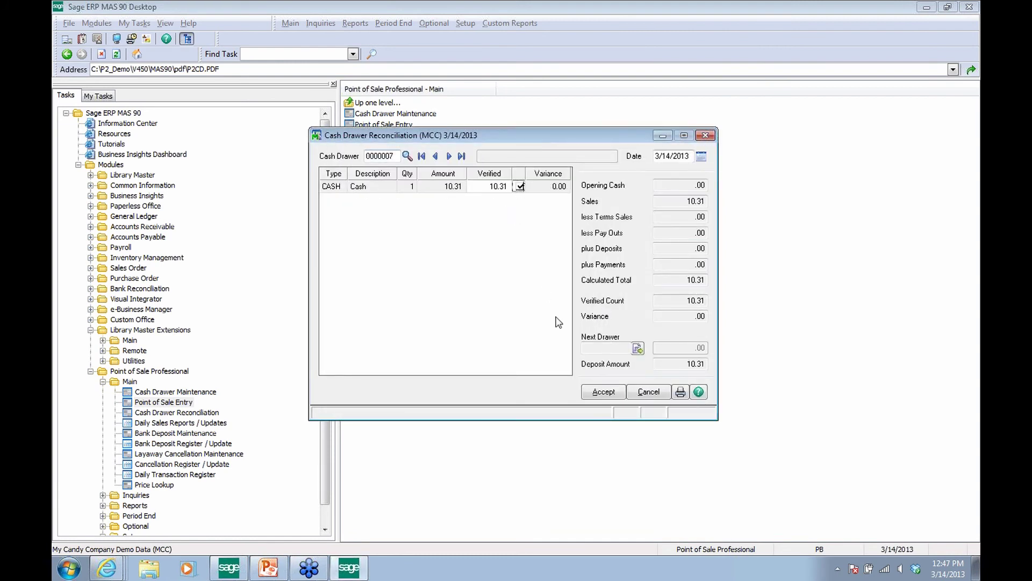
left_click(638, 350)
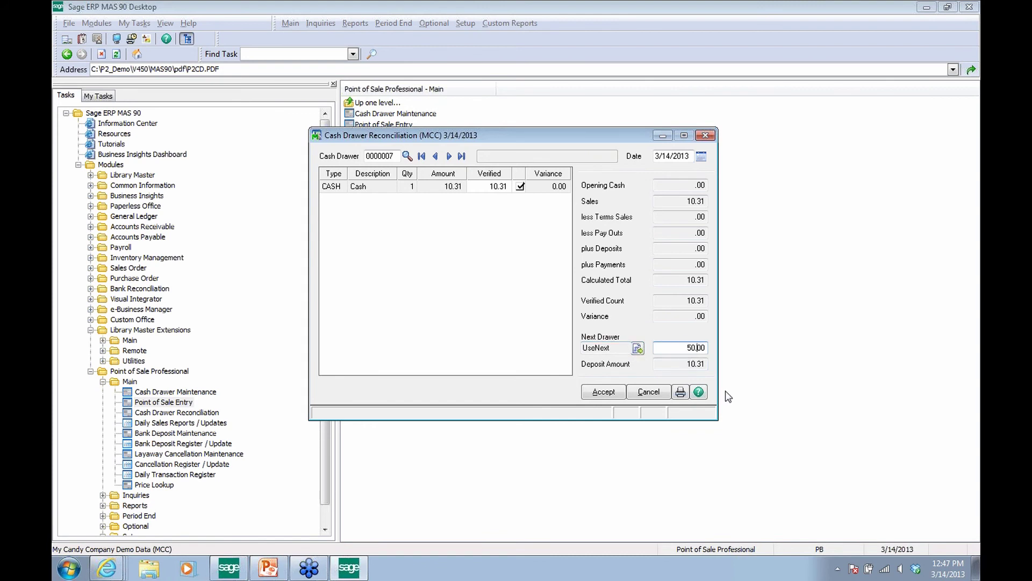
left_click(680, 392)
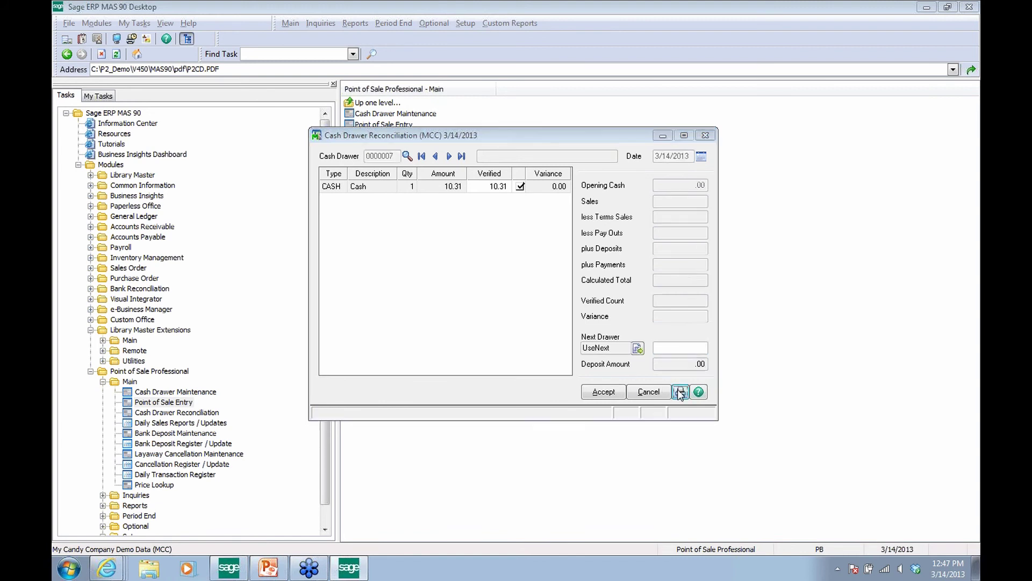
left_click(466, 212)
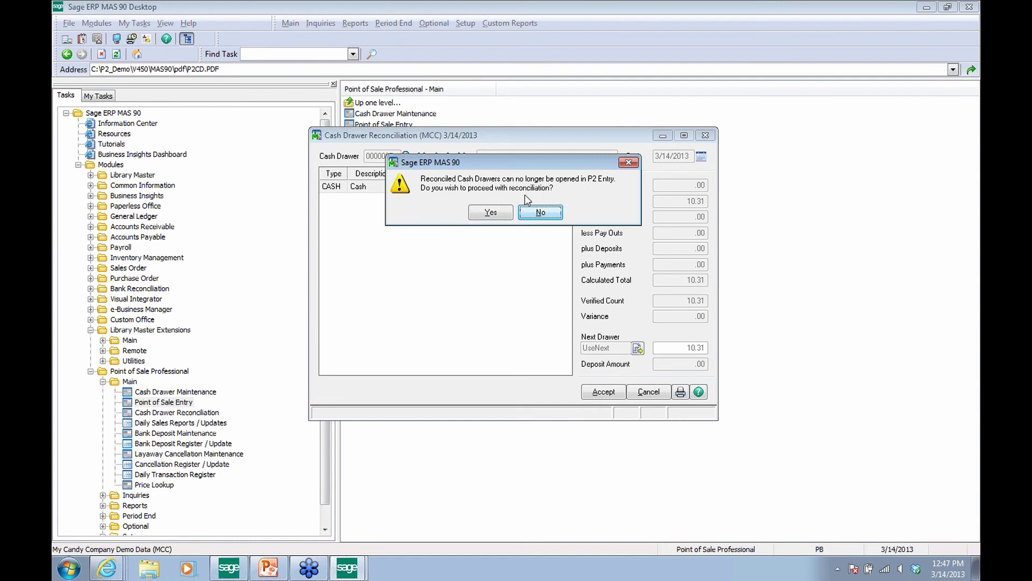
left_click(485, 213)
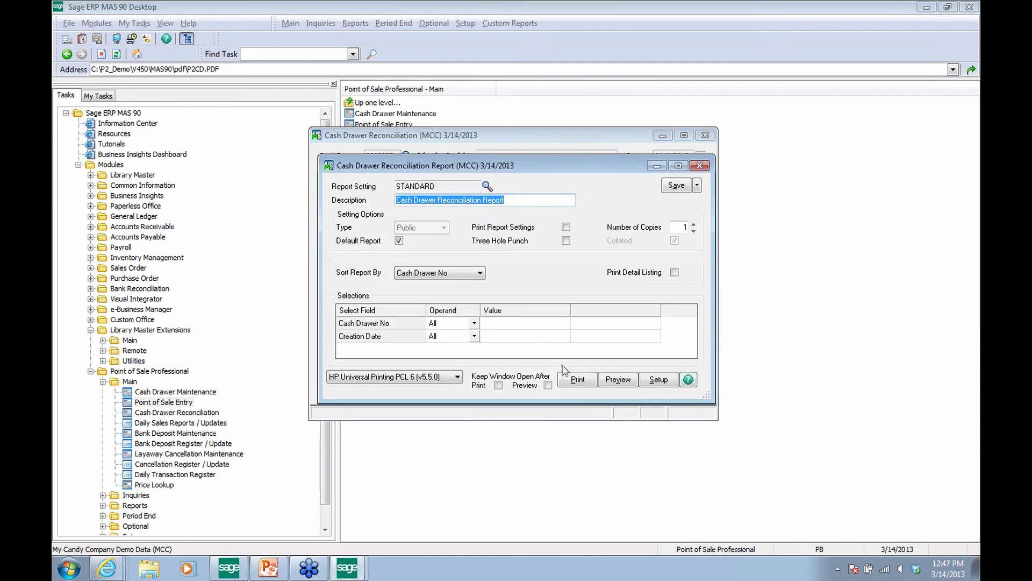
Preview the Cash Drawer Reconciliation Report for all drawers, and close the report and the reconciliation
left_click(613, 376)
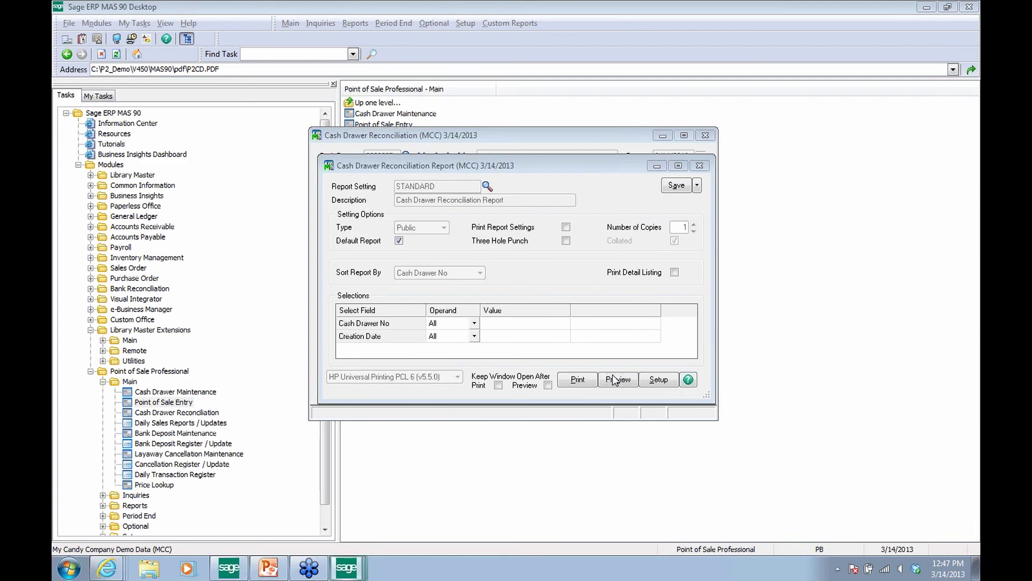
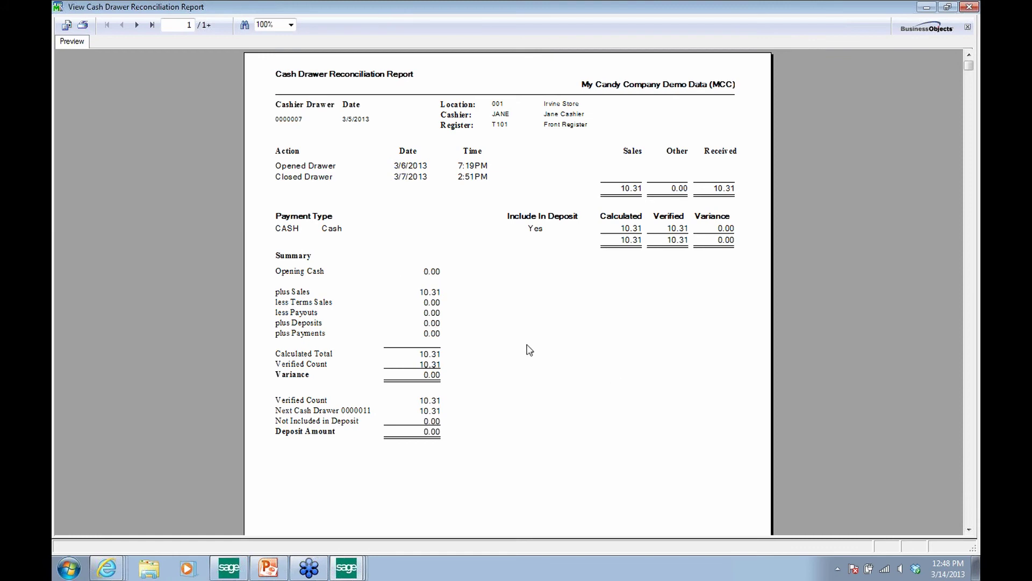
left_click(966, 6)
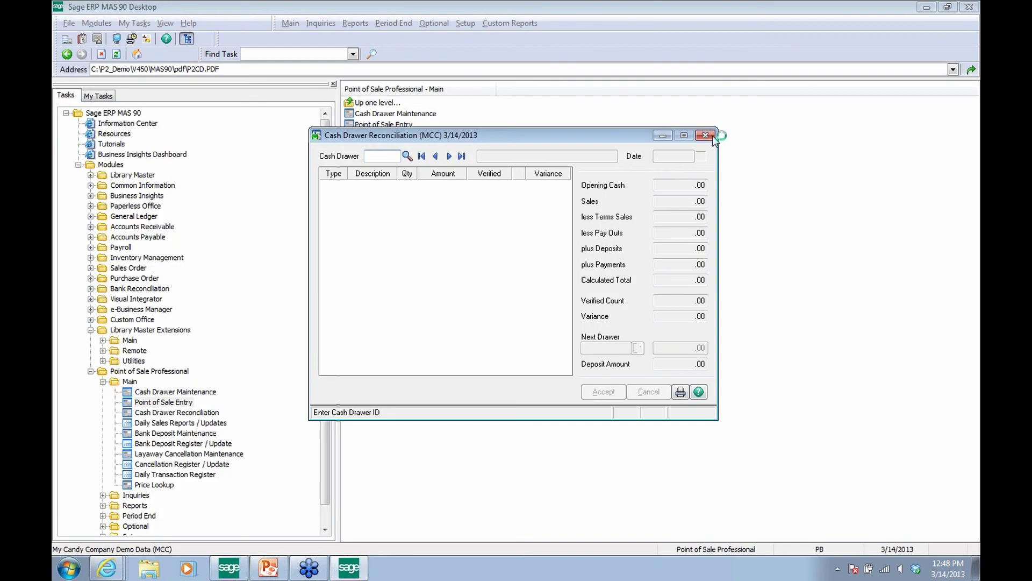
left_click(711, 136)
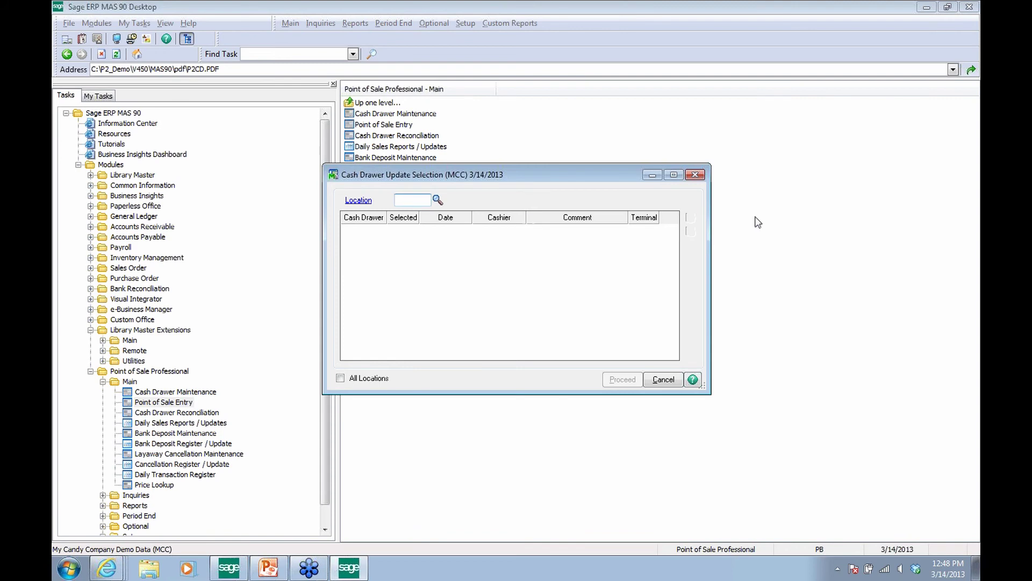
Select cash drawer 0000007 at location 001 Irvine Store for the daily sales update, leaving drawer 0000010 unselected, and proceed
left_click(436, 201)
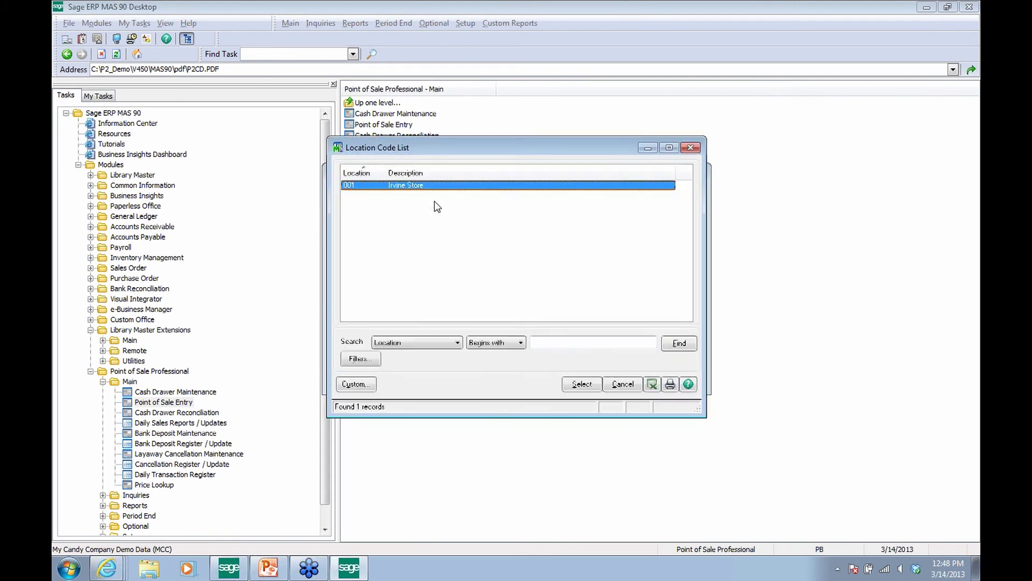
left_click(575, 385)
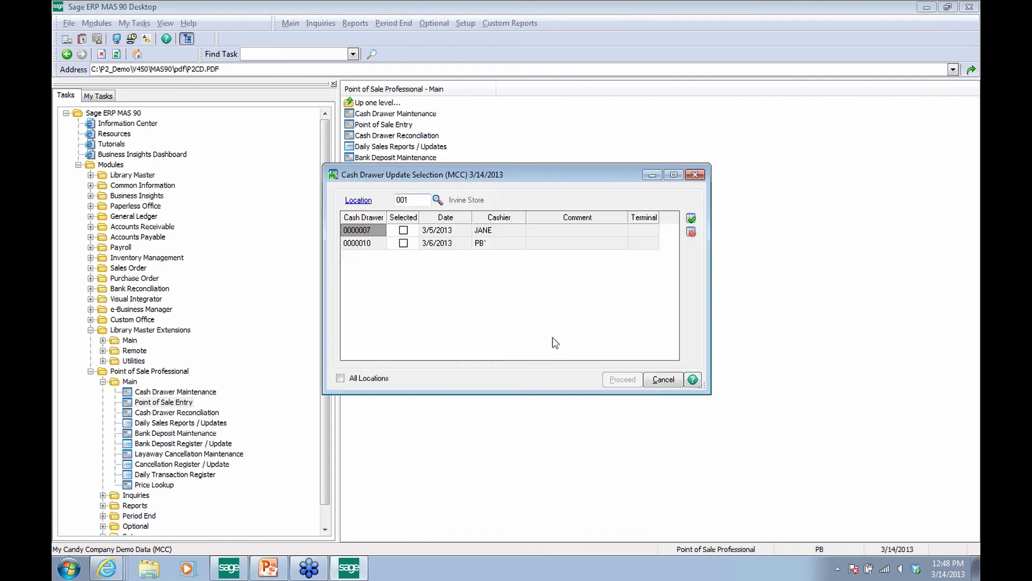
left_click(402, 231)
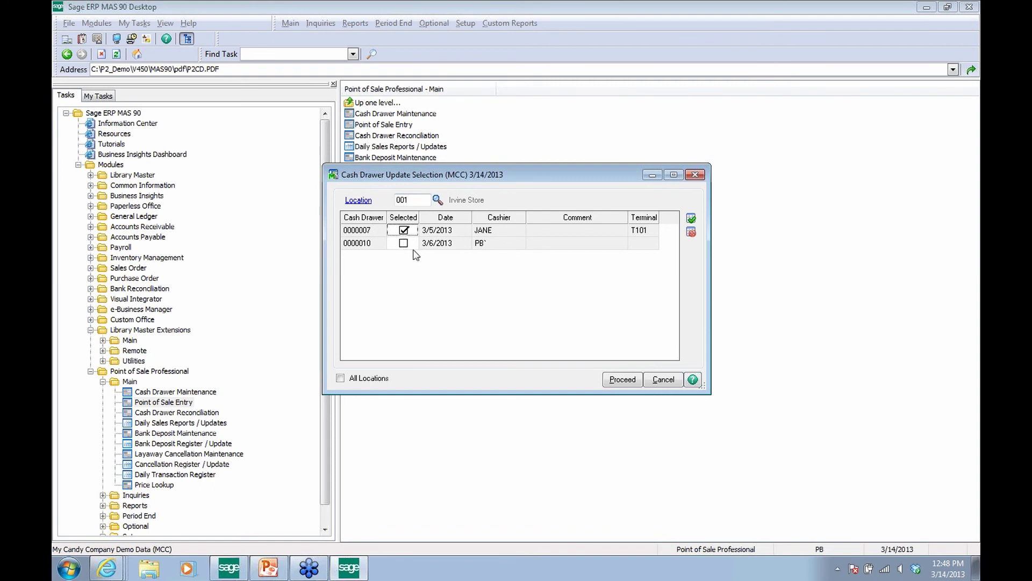
left_click(404, 244)
left_click(404, 243)
left_click(623, 380)
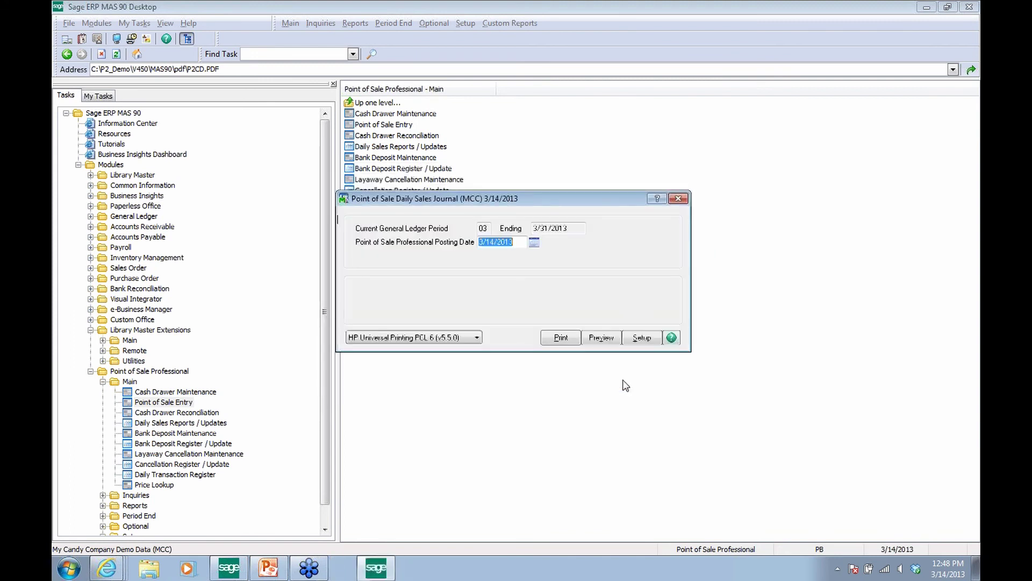
Preview the Daily Sales Journal and page through its tax summary, cash drawer reconciliation and daily payments recap reports, closing each
left_click(610, 342)
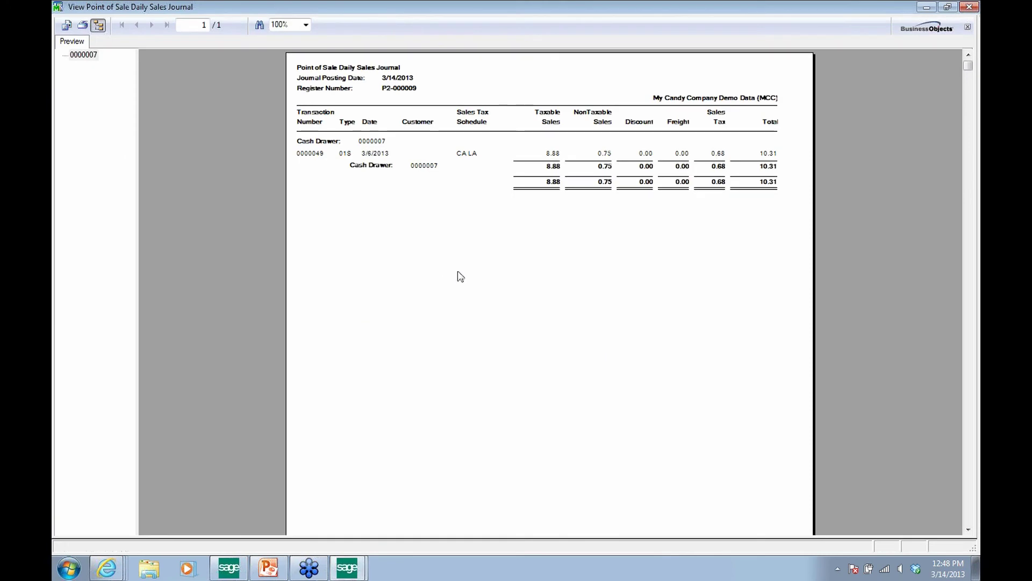
left_click(974, 6)
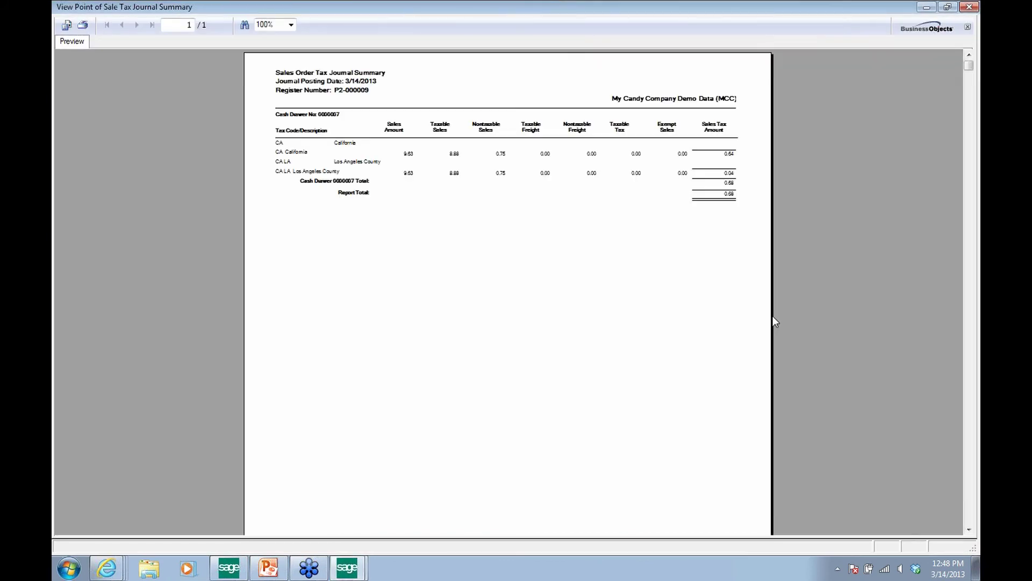
left_click(974, 7)
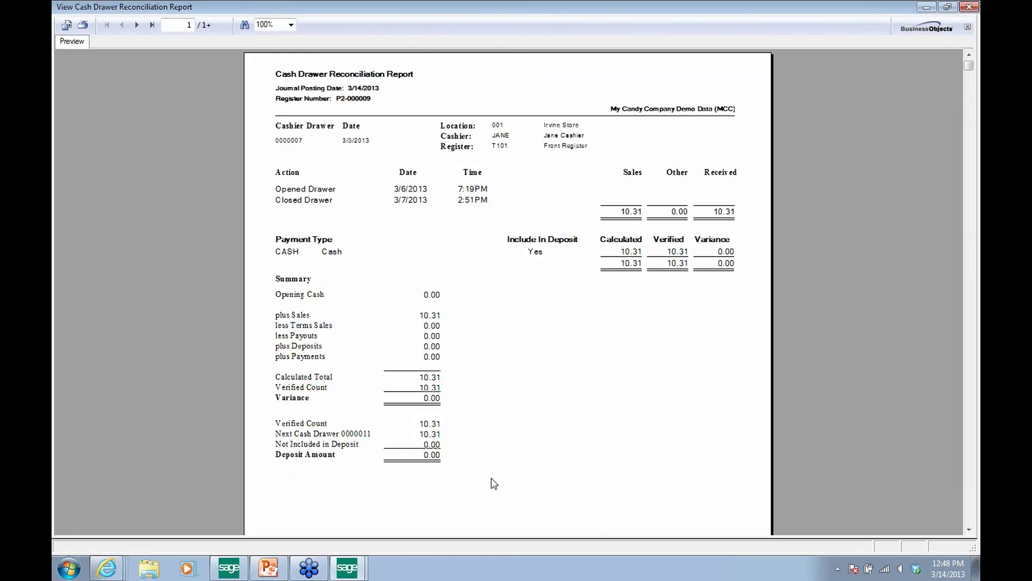
left_click(970, 7)
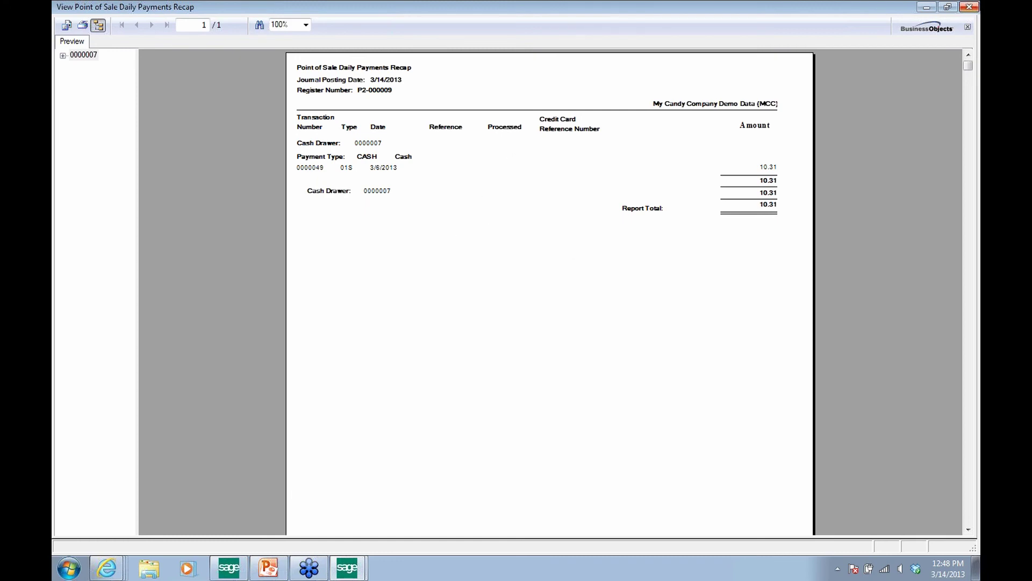
left_click(971, 6)
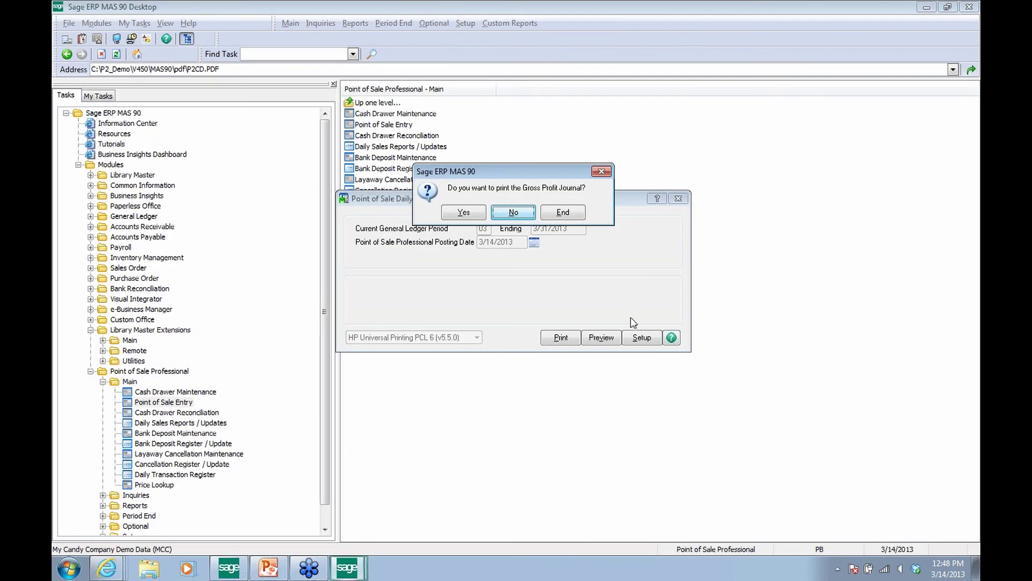
Preview the Gross Profit Journal for the drawer, close it and confirm the daily sales update
left_click(463, 216)
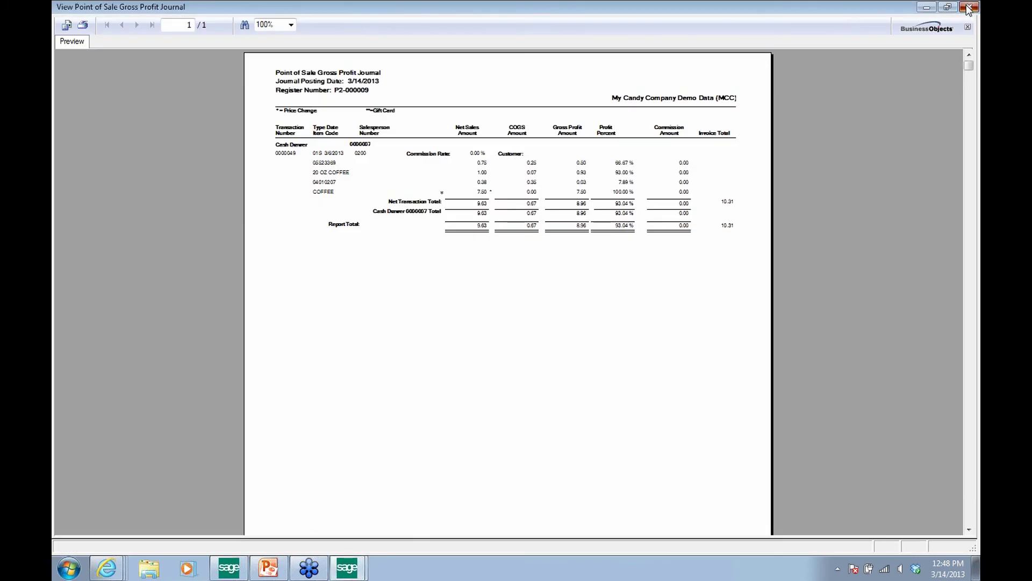
left_click(968, 7)
left_click(496, 216)
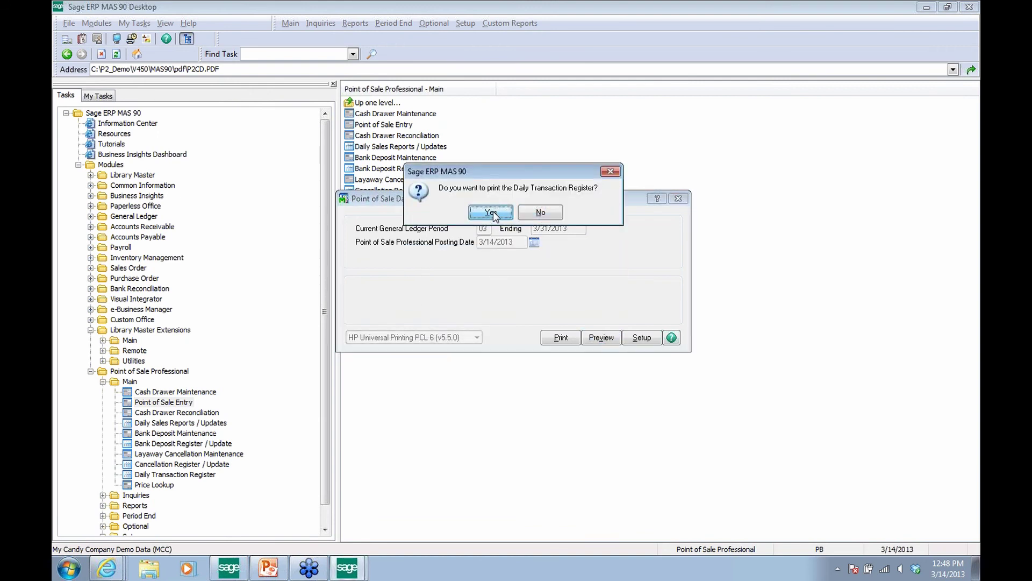
Preview the general ledger Daily Transaction Register for the posted sales and update it
left_click(491, 212)
left_click(600, 313)
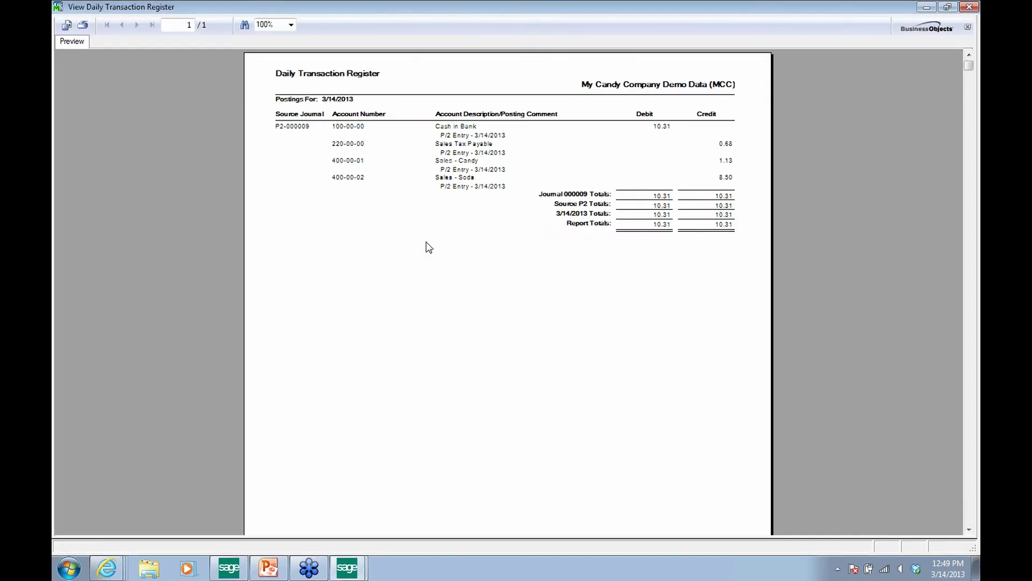
left_click(967, 7)
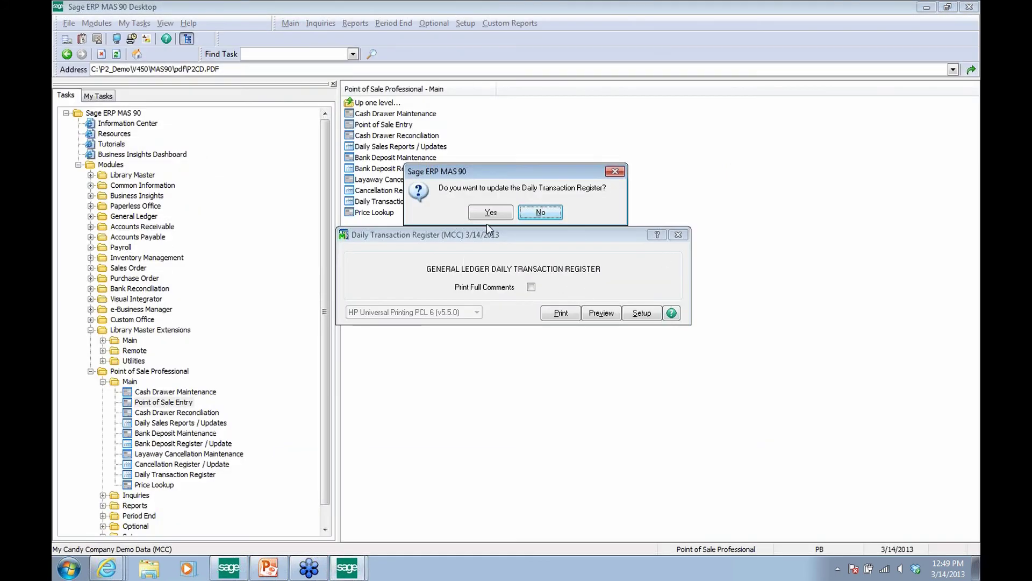
left_click(488, 213)
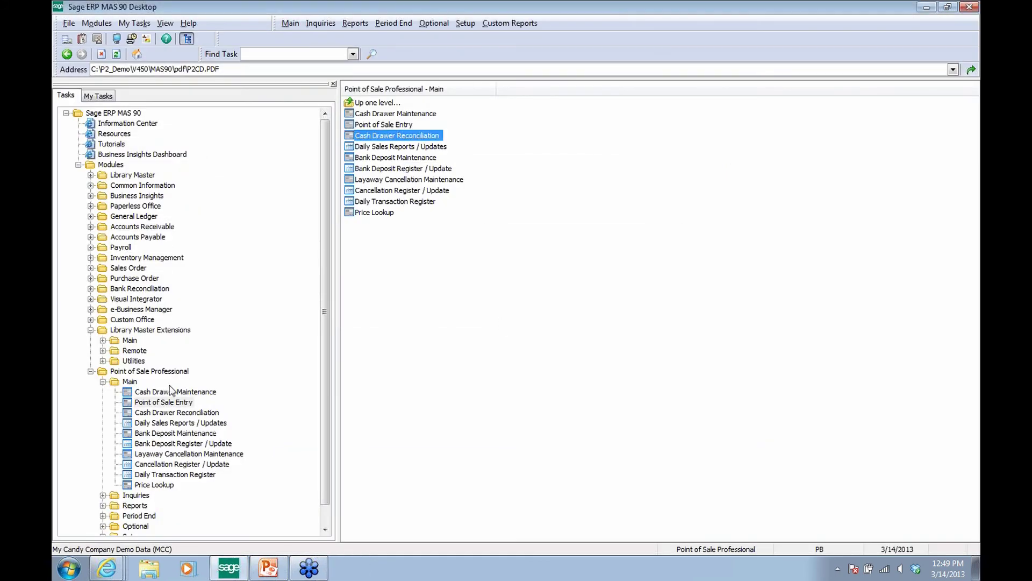
Open Customer Maintenance in Accounts Receivable and show the invoices of Abert Accounting Services
left_click(91, 372)
left_click(90, 227)
double_click(120, 240)
double_click(168, 248)
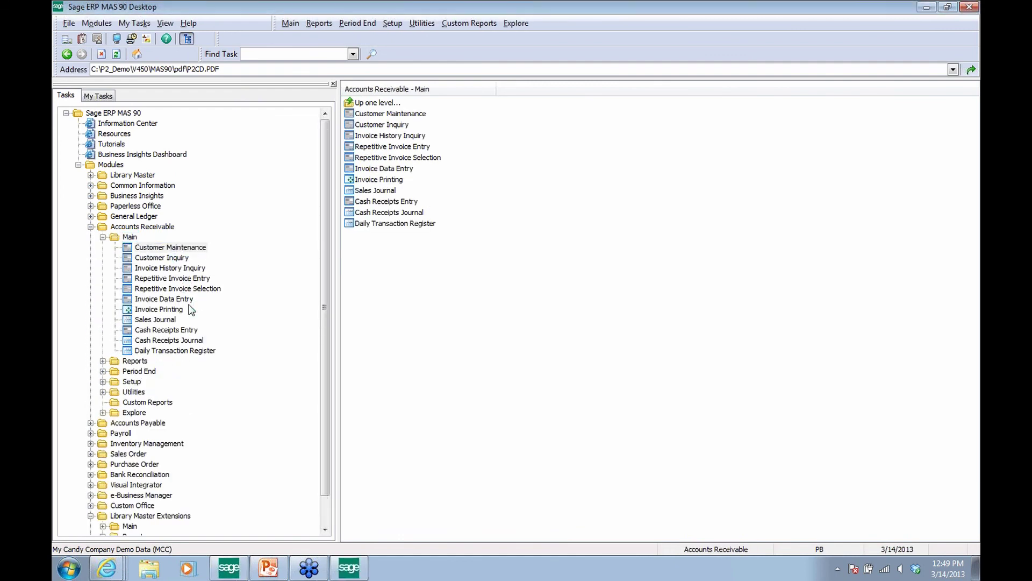
left_click(601, 97)
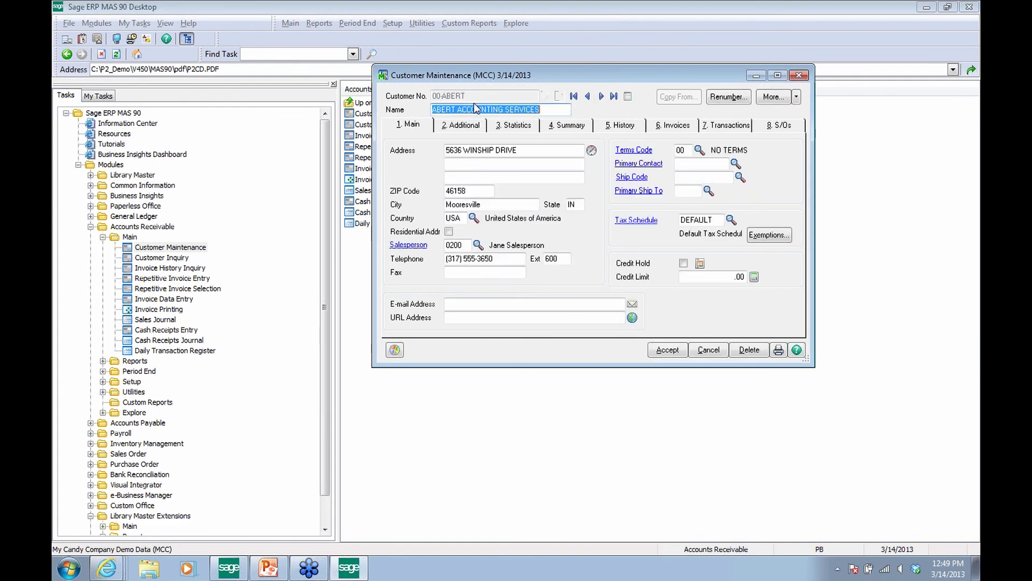
left_click(672, 125)
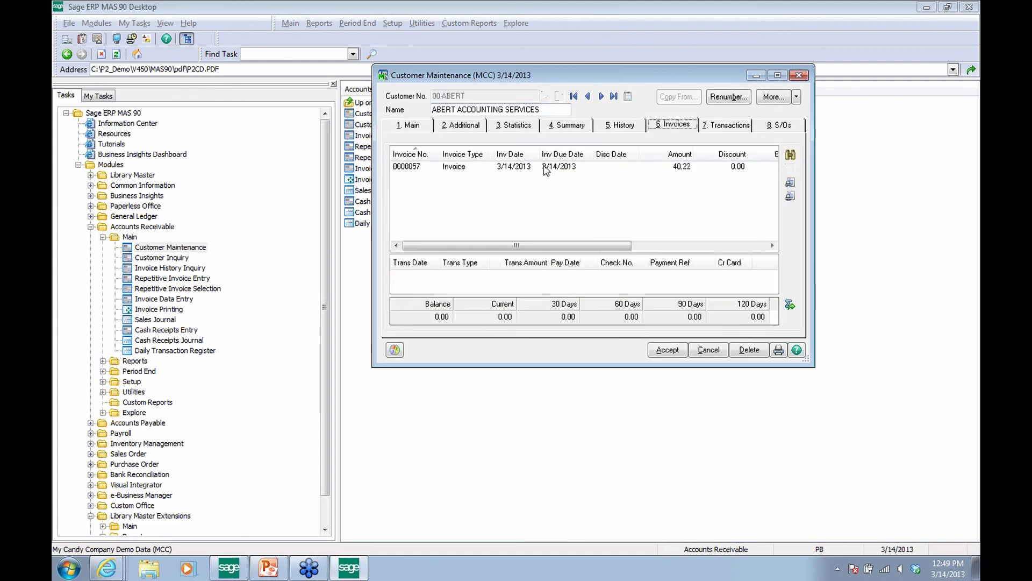
Inspect the invoice history of Abert's 3/14/2013 invoice, including its item lines, and close the inquiry
left_click(789, 168)
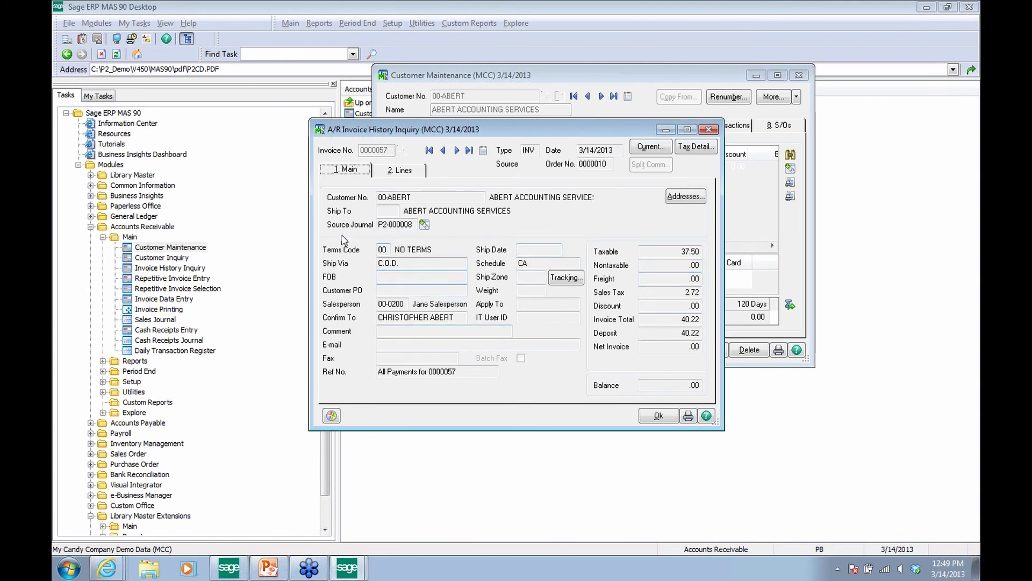
left_click(401, 170)
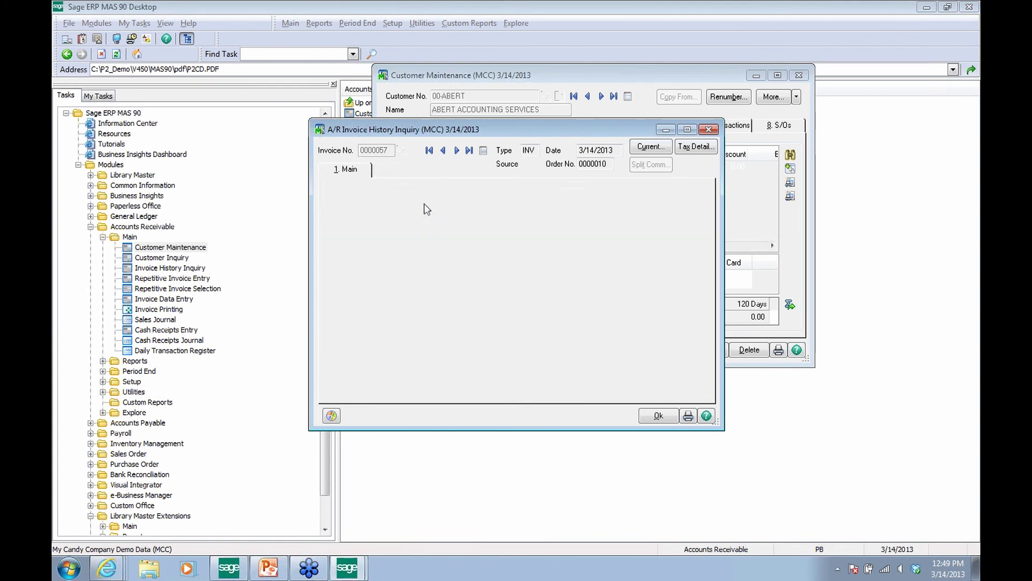
left_click(449, 218)
mouse_move(461, 357)
left_mouse_down()
mouse_move(618, 357)
mouse_move(478, 357)
left_mouse_up()
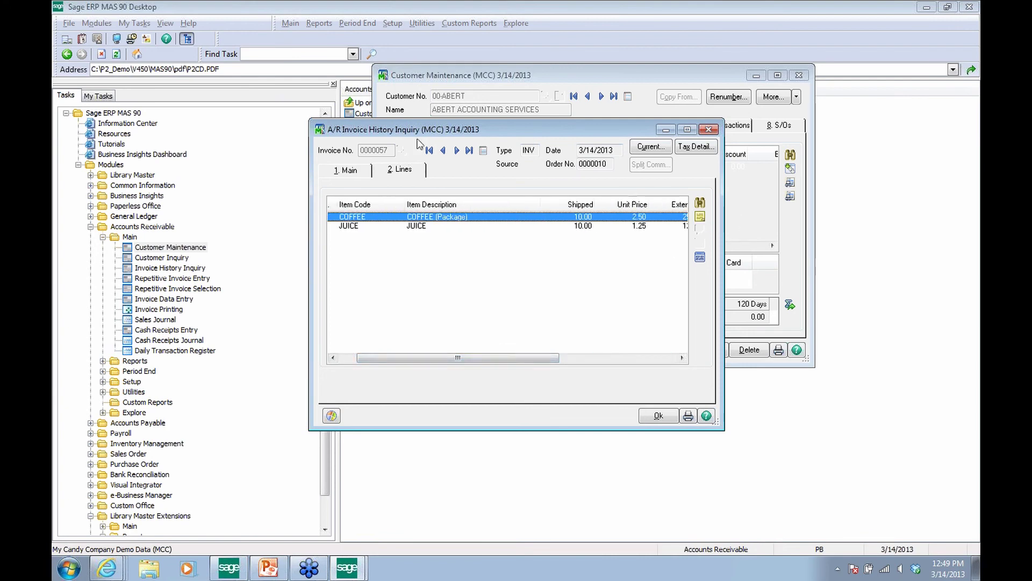
key("alt+1")
left_click(659, 416)
left_click(709, 129)
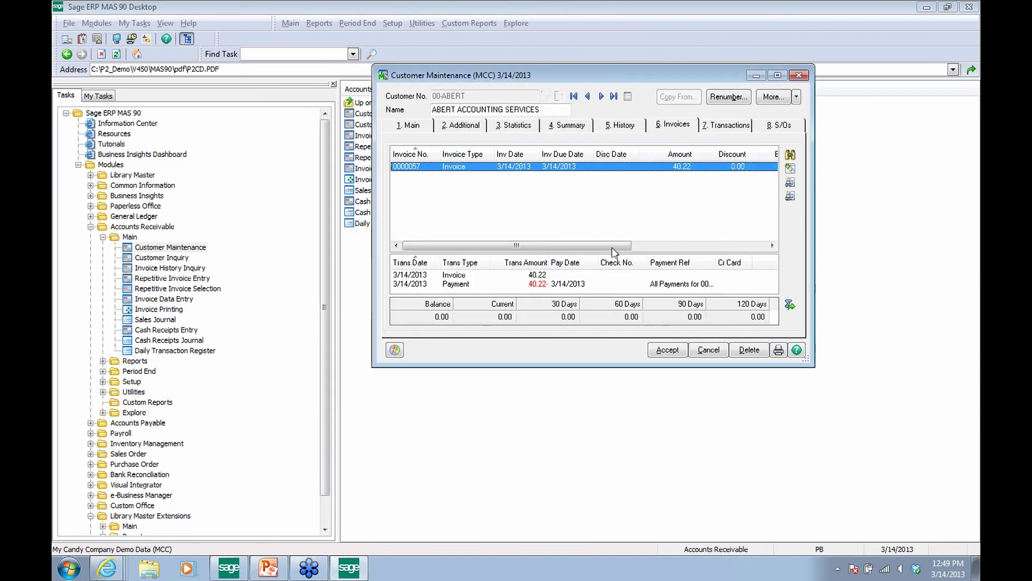
Browse the invoices of the following customers, return to Abert Accounting Services, and accept and close Customer Maintenance
left_click(601, 97)
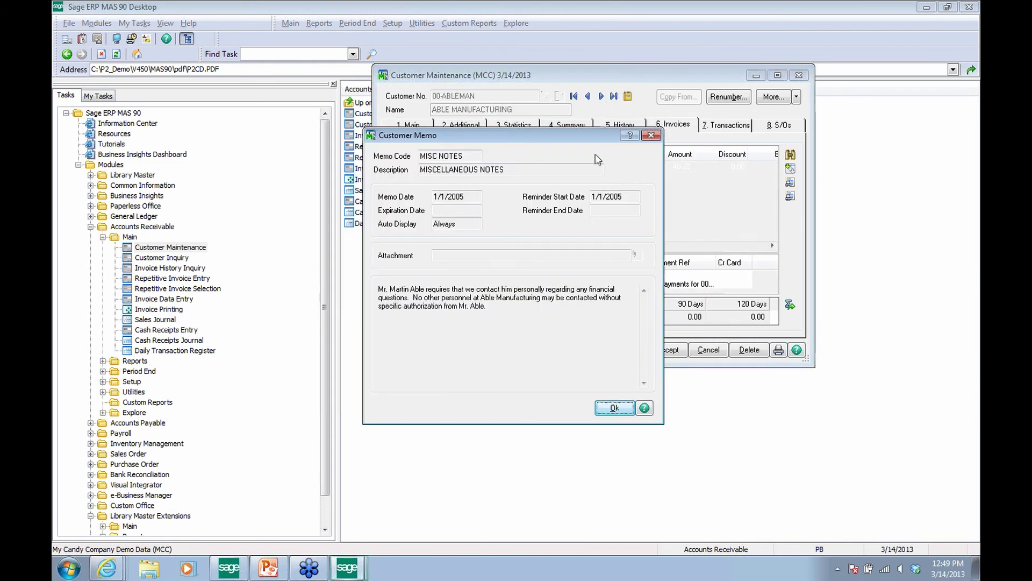
left_click(615, 407)
left_click(601, 96)
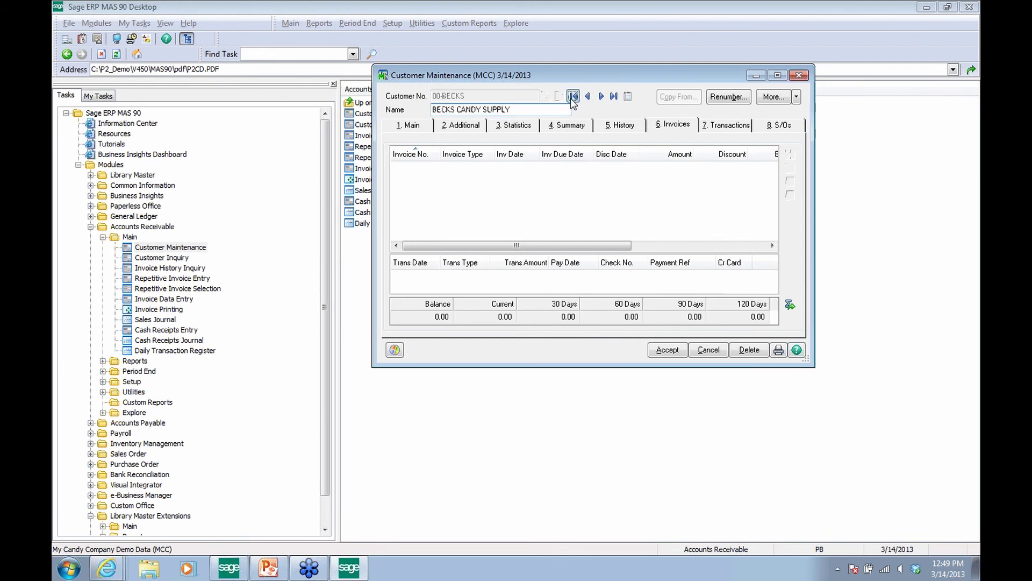
left_click(573, 97)
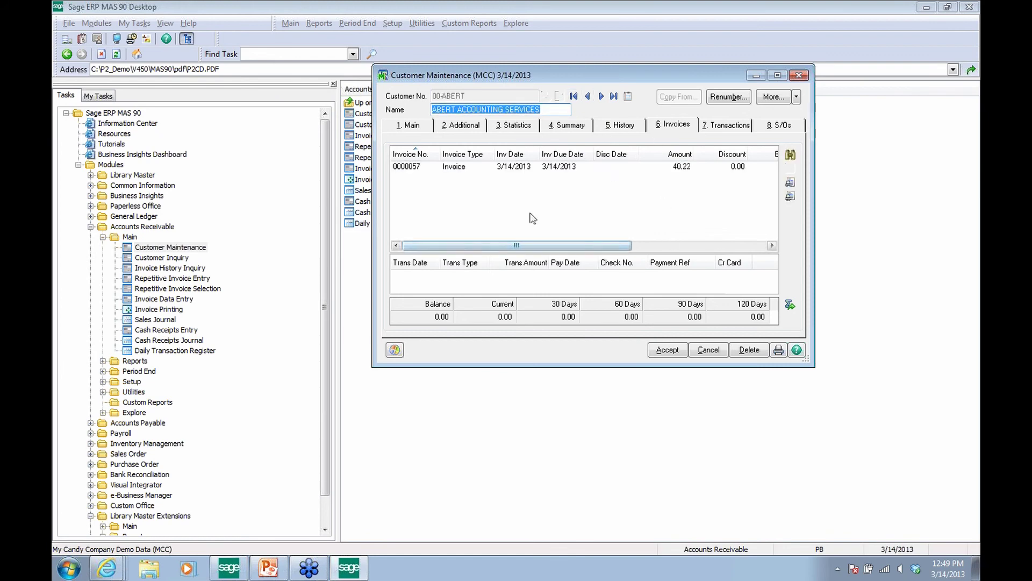
left_click(667, 350)
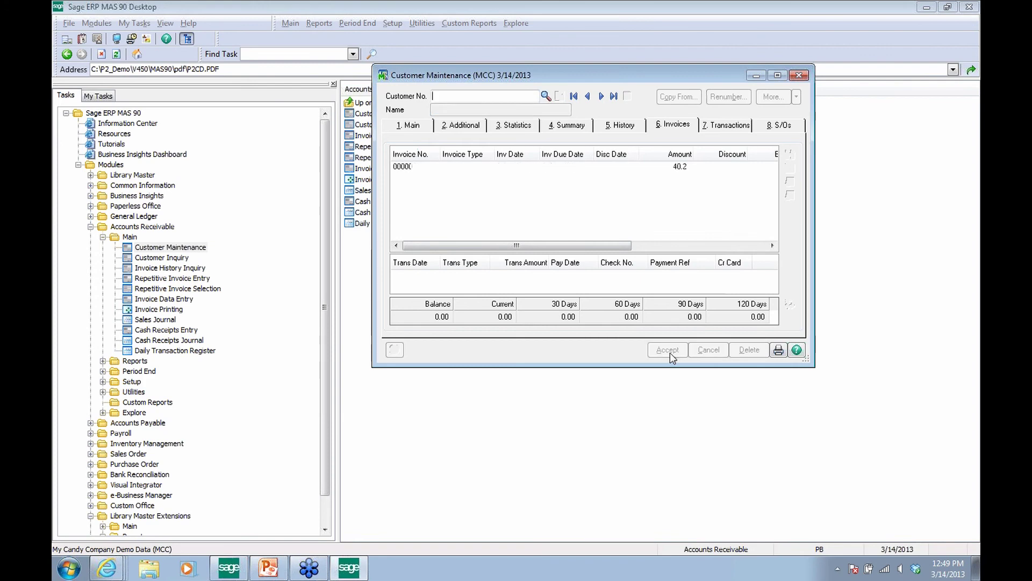
left_click(799, 74)
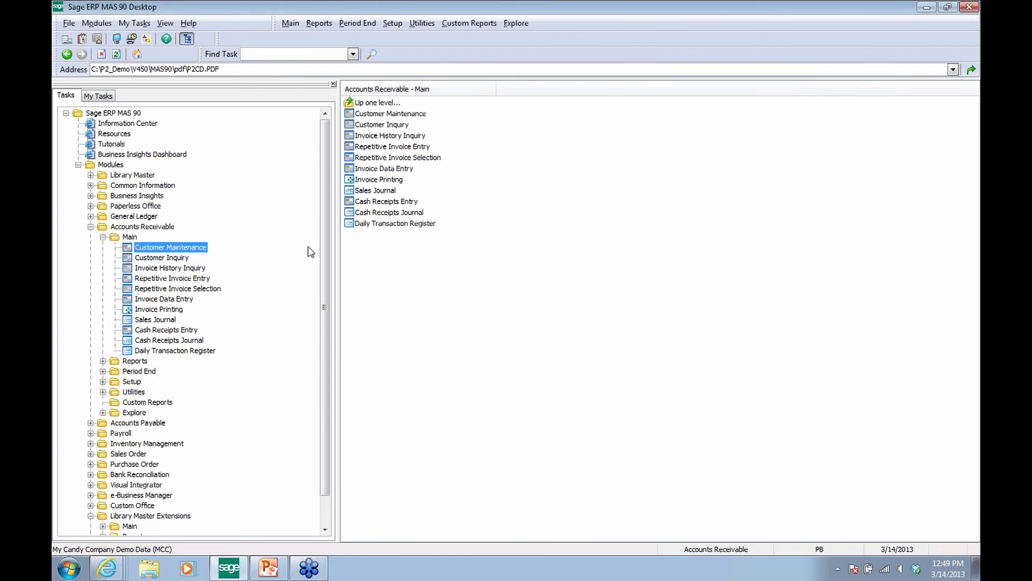
Open Item Maintenance in Inventory Management and load item 03424102, Hershey's with Almonds
left_click(91, 226)
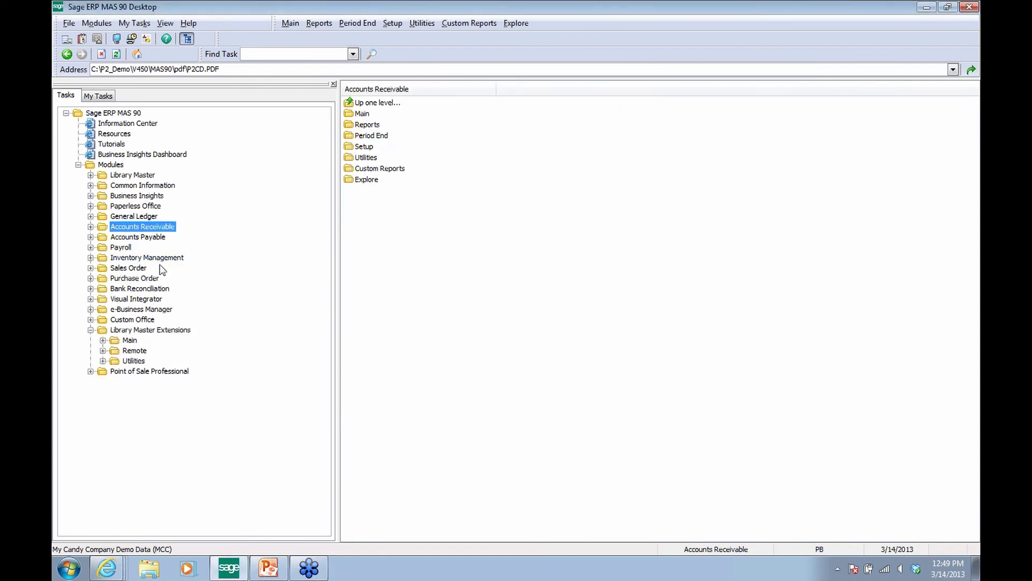
left_click(90, 258)
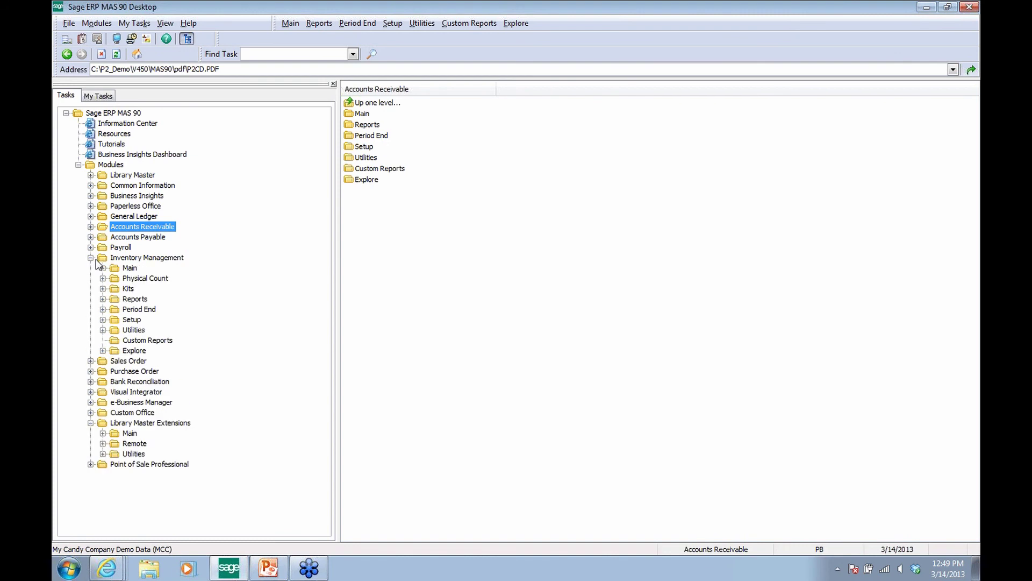
double_click(123, 268)
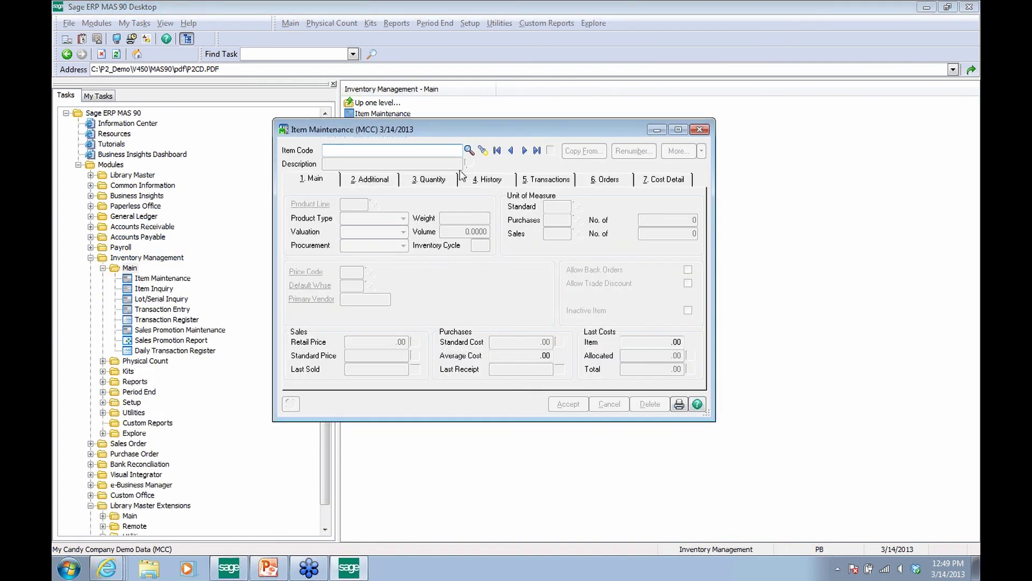
left_click(469, 151)
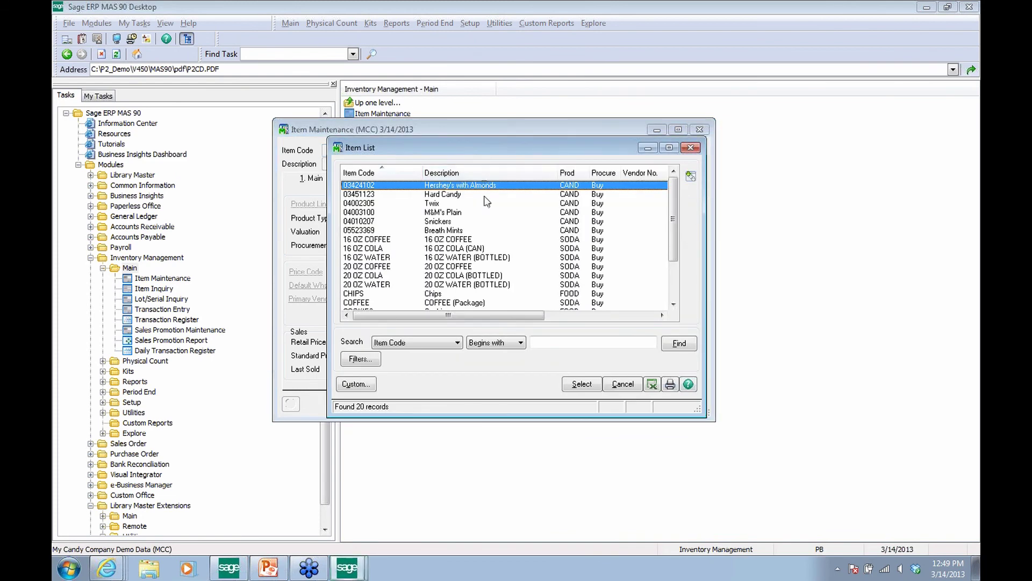
left_click(574, 382)
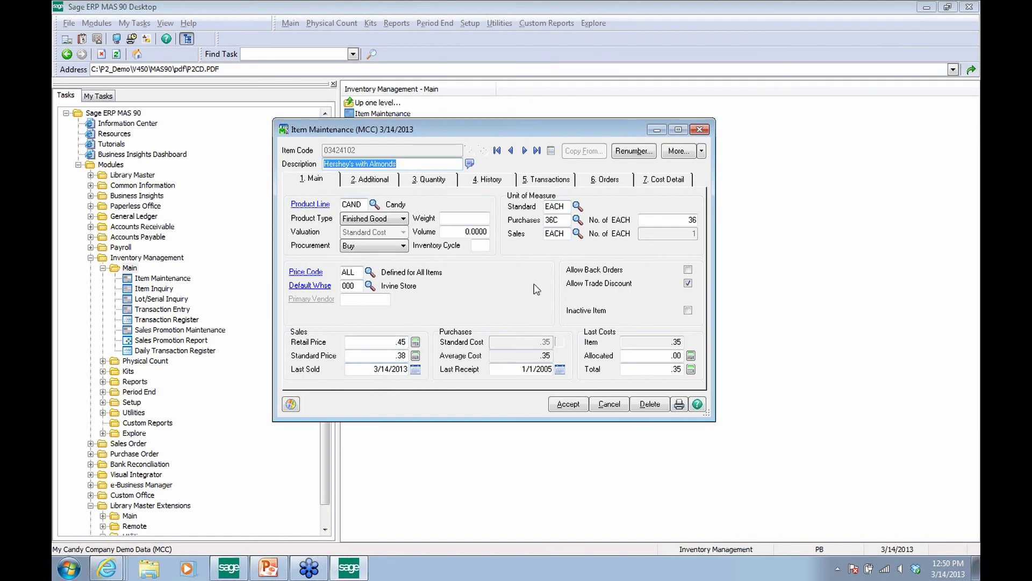
Review the quantity history and the sales transactions of the Hershey's with Almonds item, and accept the record
left_click(495, 179)
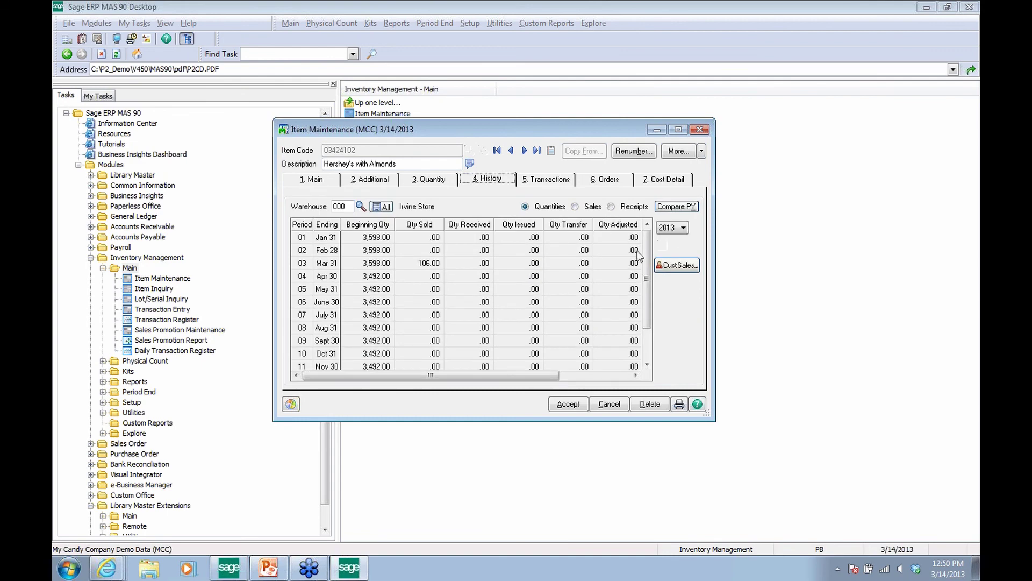
scroll(639, 269, "down", 1)
left_click(546, 179)
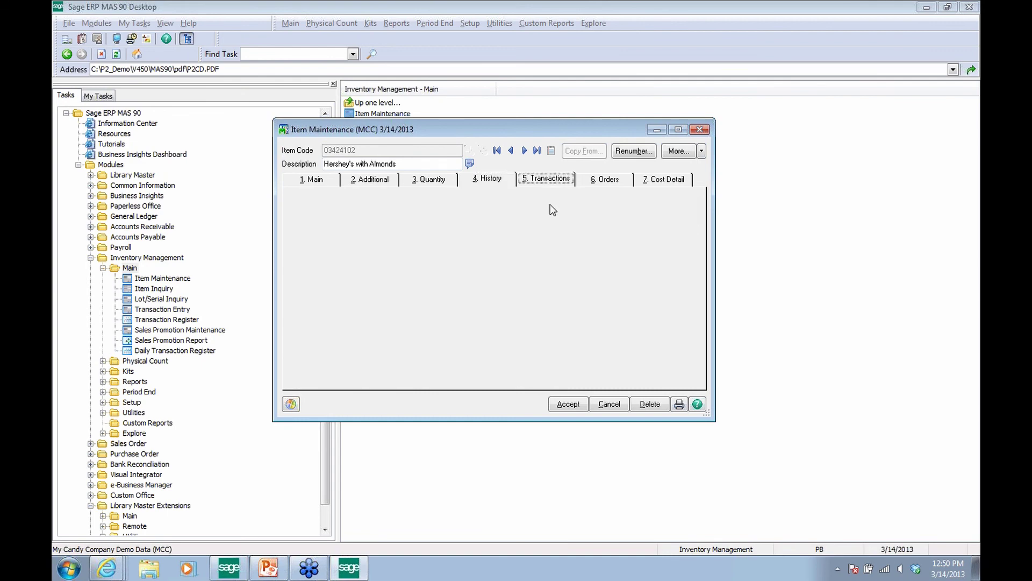
left_click(383, 275)
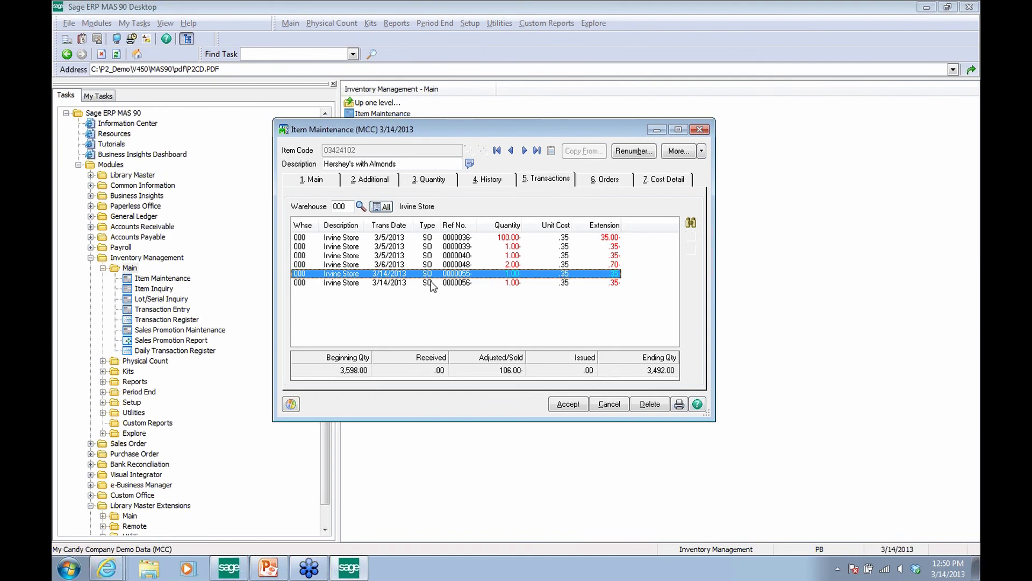
left_click(568, 403)
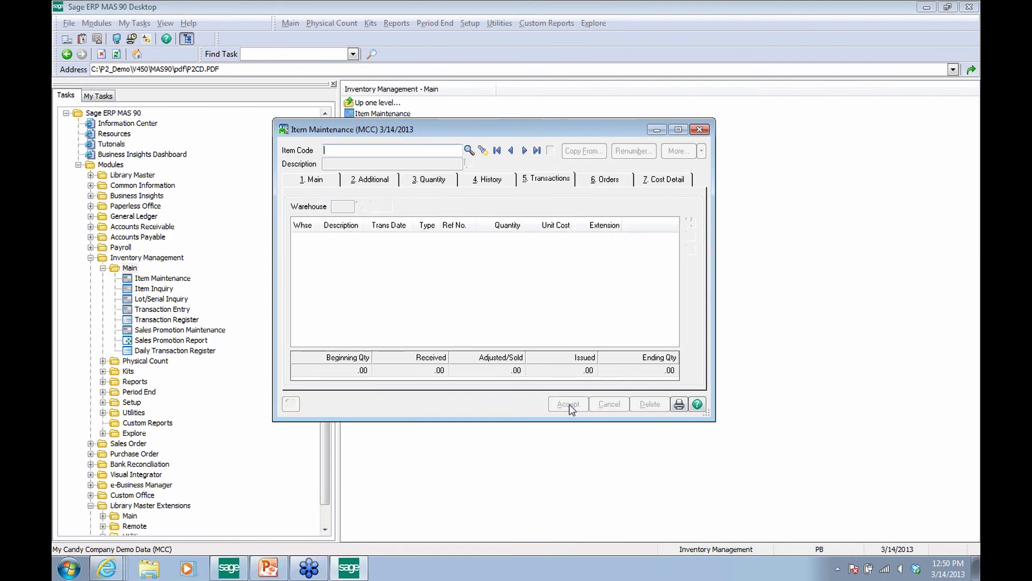
Close Item Maintenance and collapse the Inventory Management and Library Master Extensions modules in the task tree
left_click(704, 130)
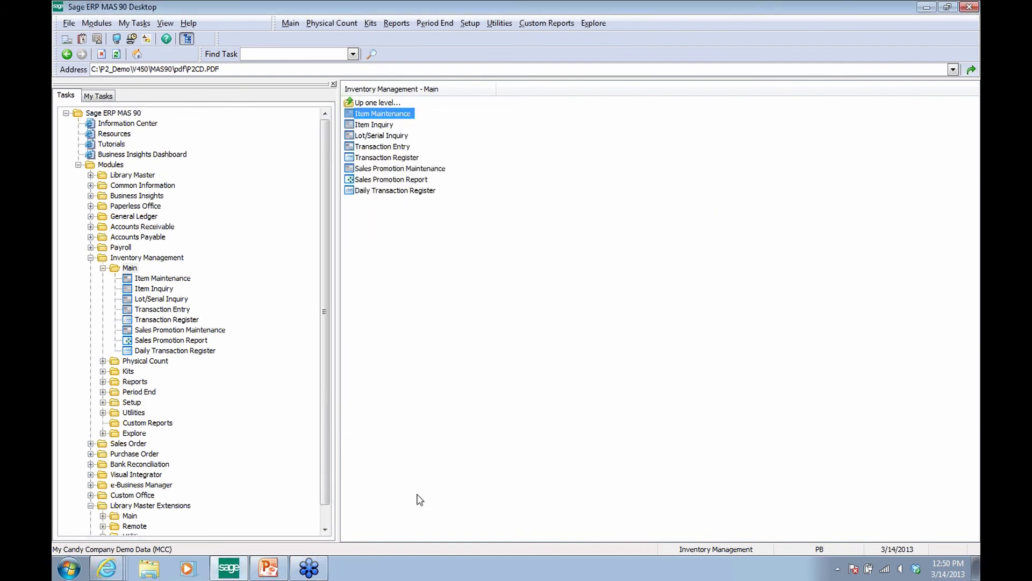
left_click(102, 268)
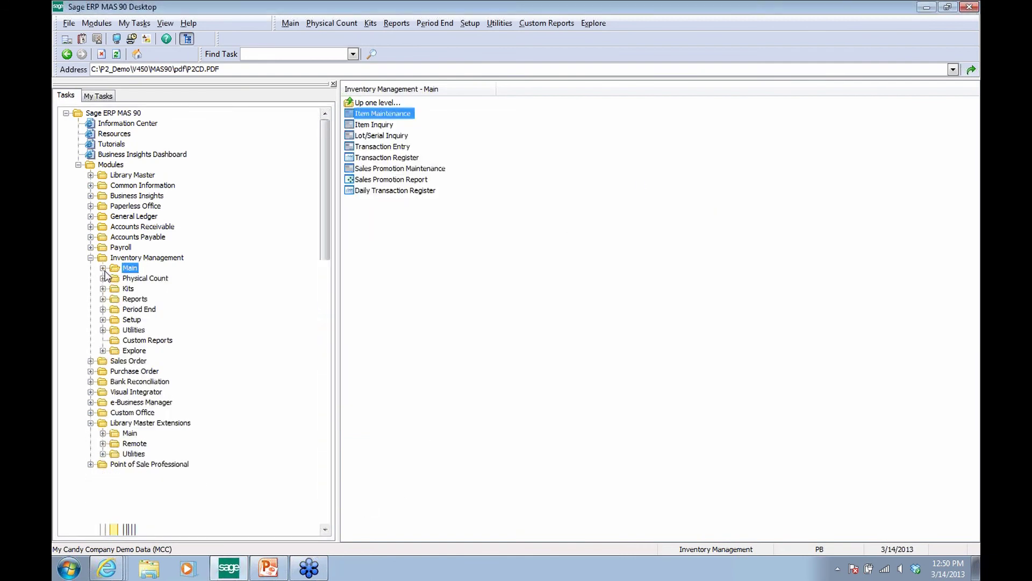
left_click(91, 258)
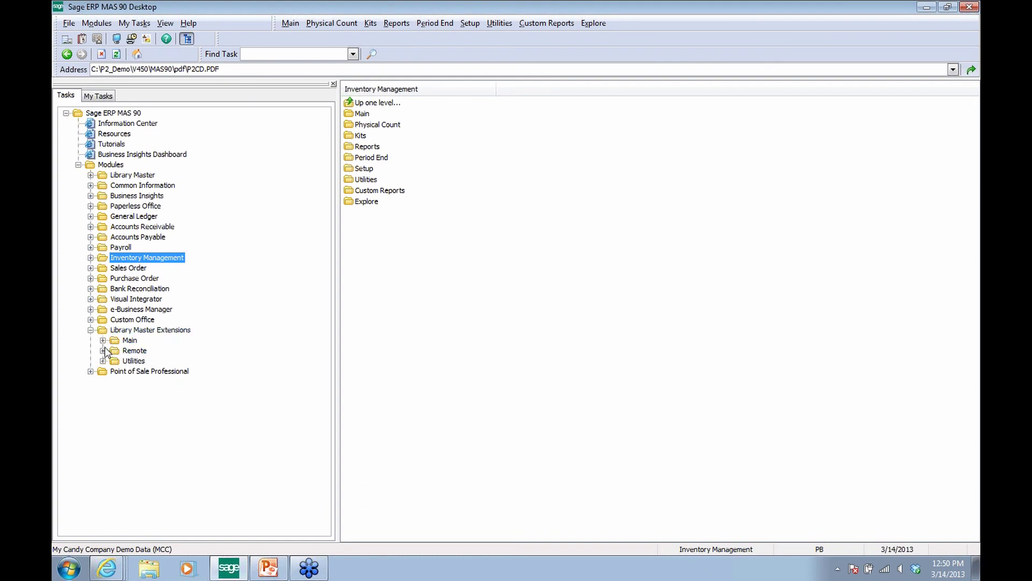
left_click(90, 330)
Open Active Cash Drawer Inquiry from the Inquiries of the Point of Sale Professional module
left_click(90, 340)
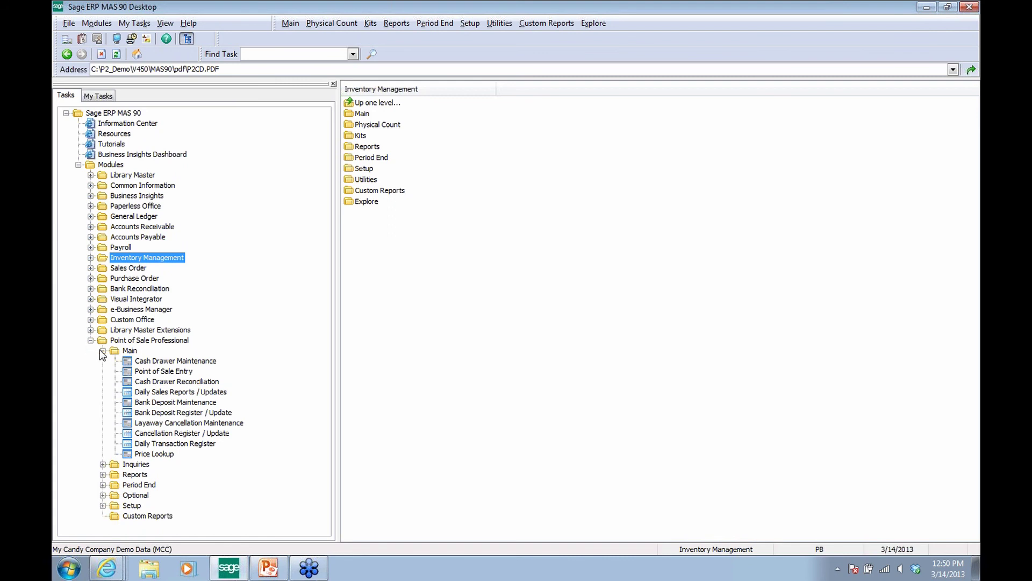
left_click(103, 464)
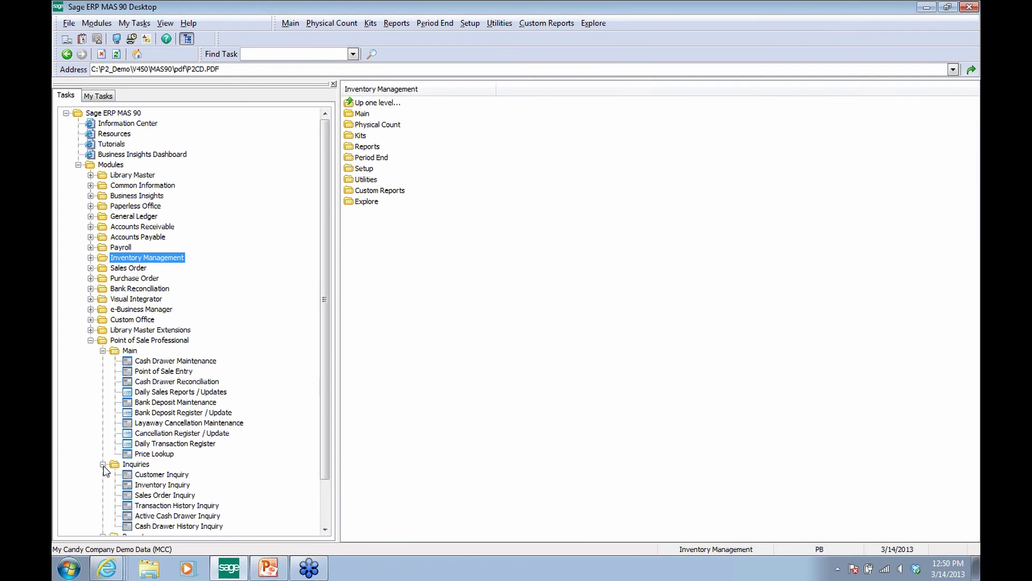
left_click_drag(322, 433, 317, 497)
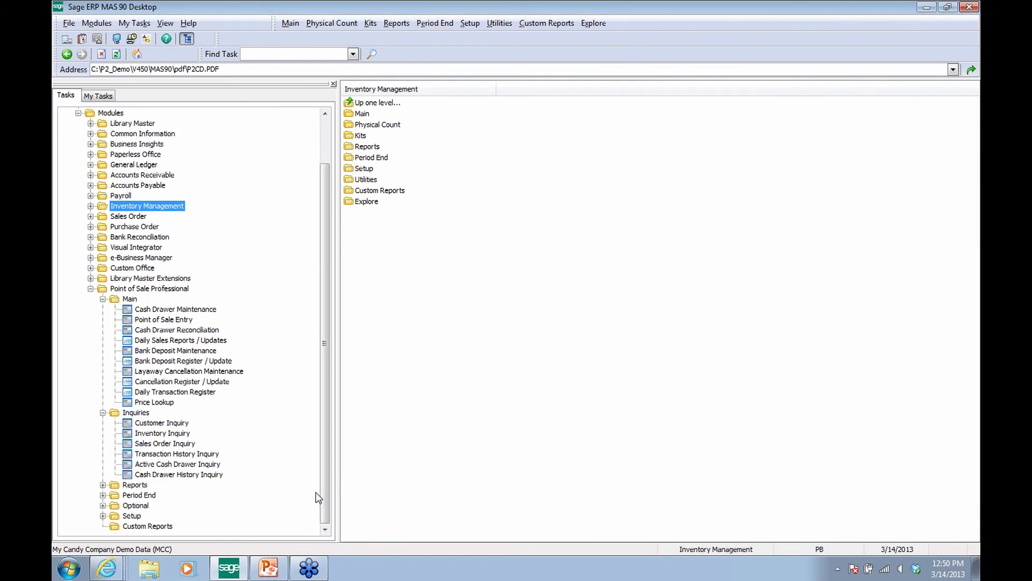
left_click(187, 464)
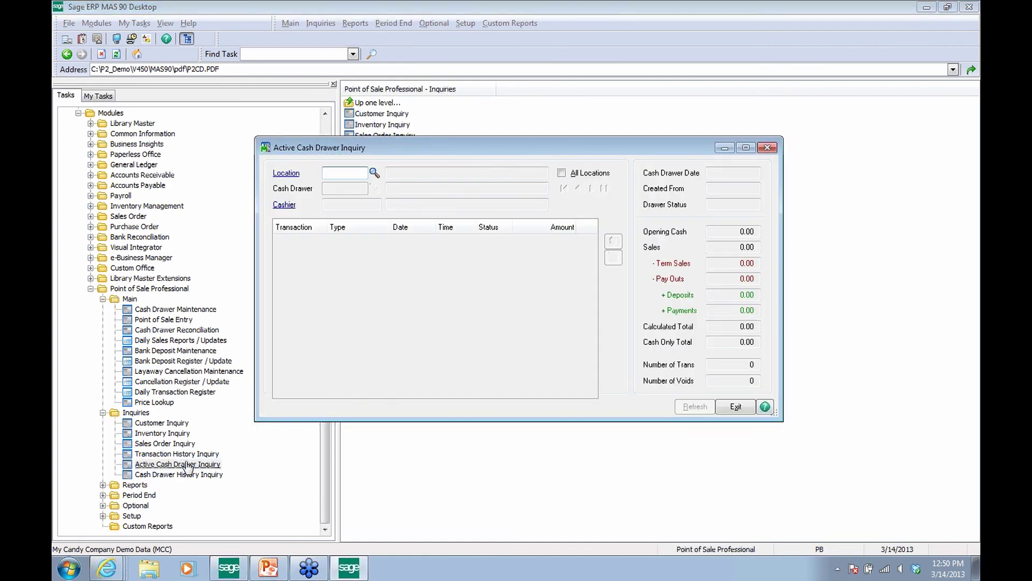
Load cash drawer 0000011 of location 001, Irvine Store, into the inquiry
left_click(374, 172)
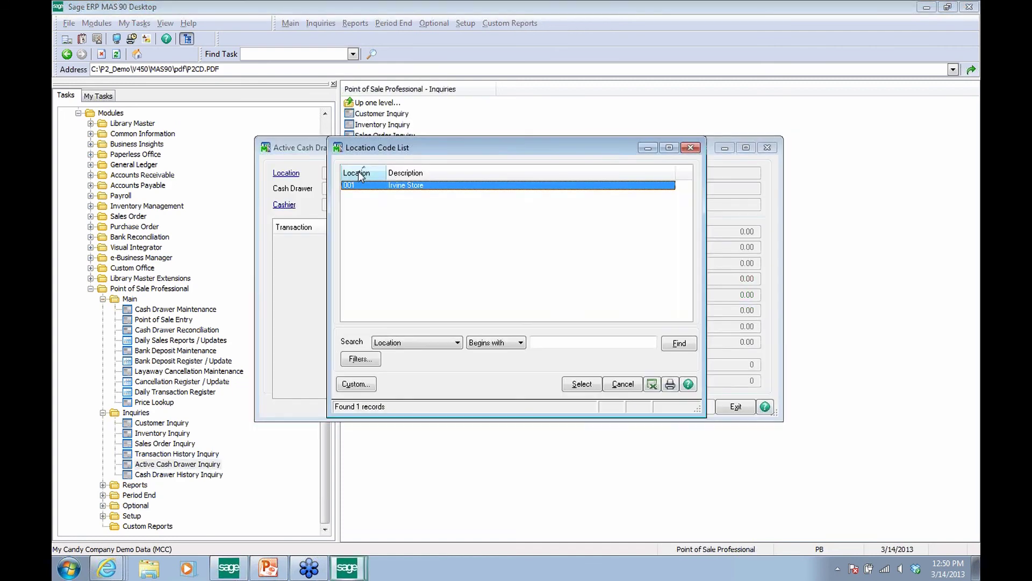
left_click(581, 383)
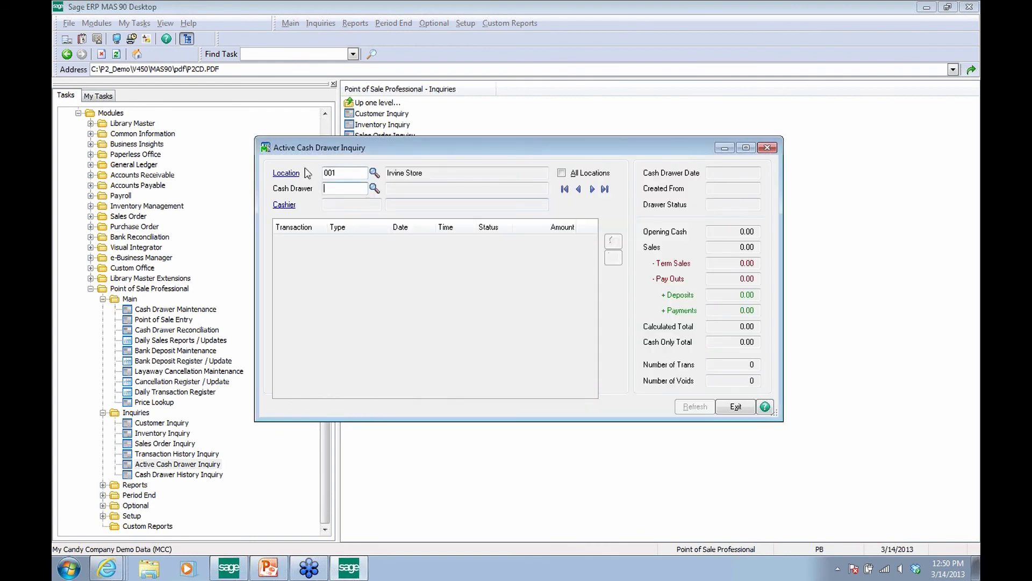
left_click(375, 188)
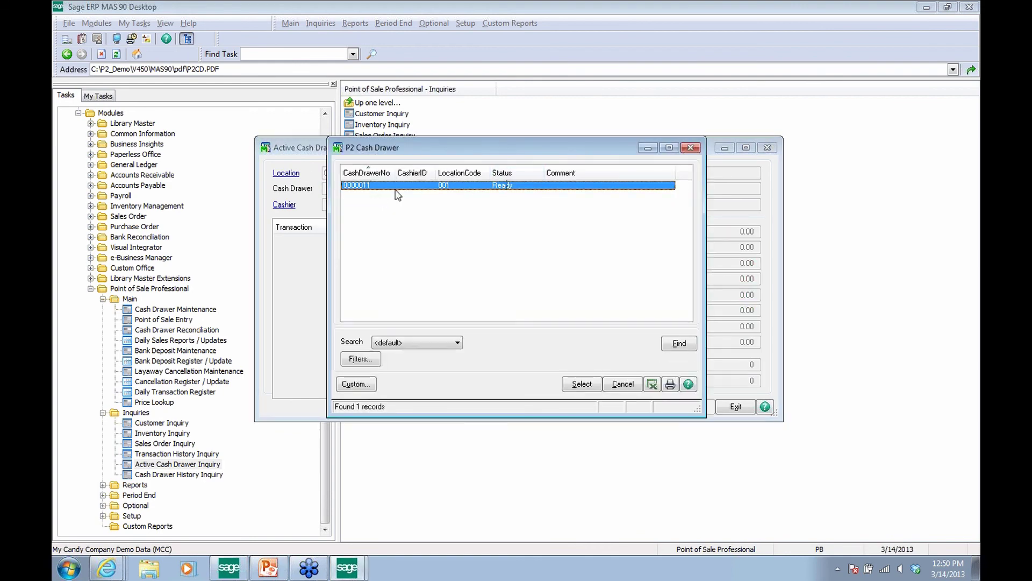
left_click(582, 383)
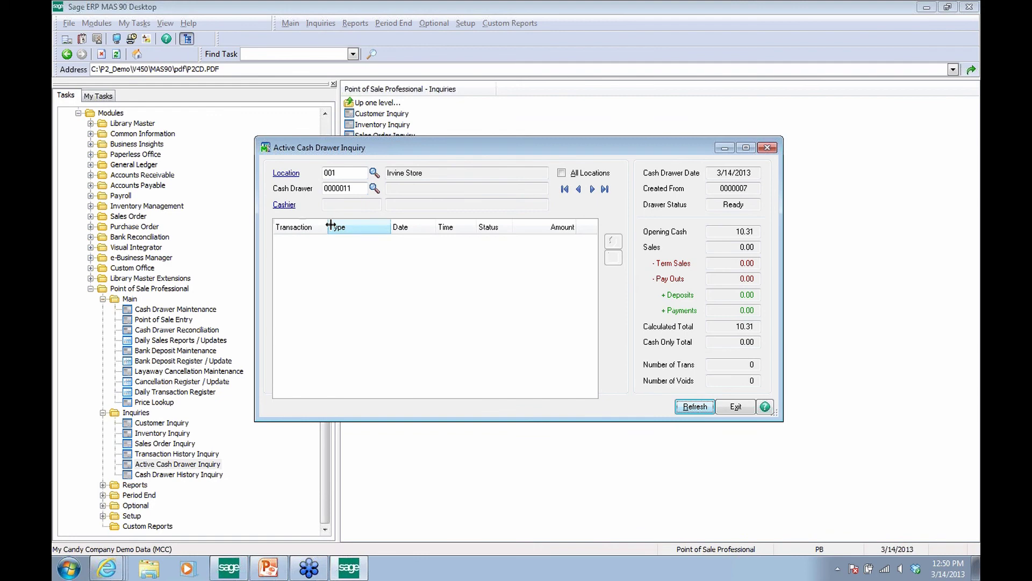
Open Cashier Maintenance from the inquiry, review the POS Entry permissions of the last listed cashier, and cancel out of the record
left_click(289, 207)
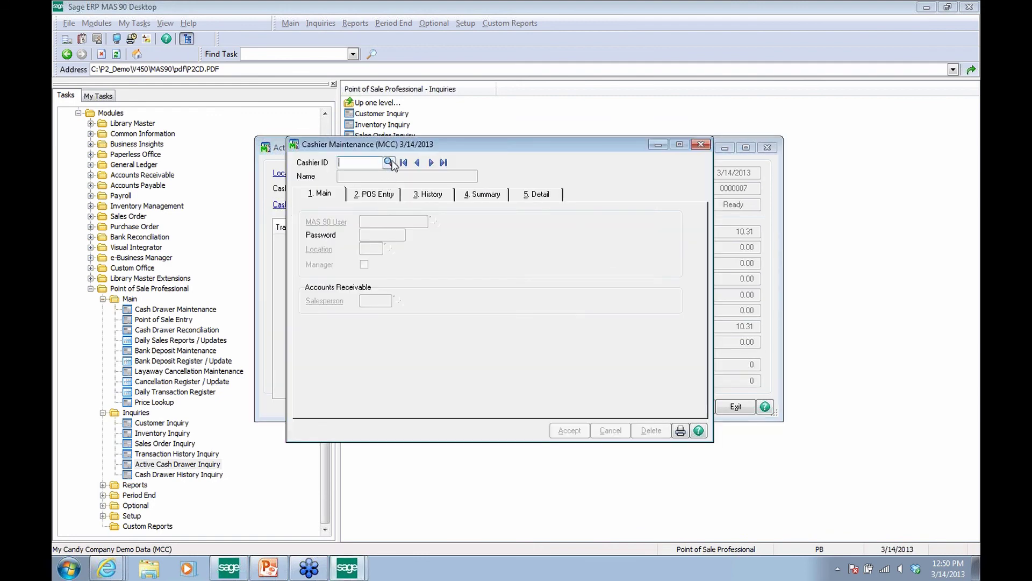
left_click(386, 162)
left_click(404, 203)
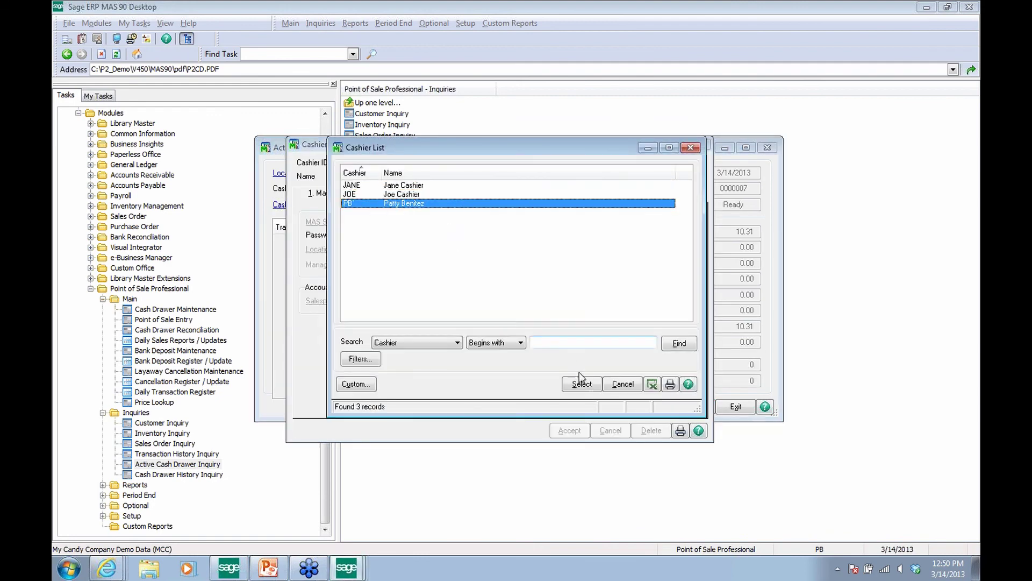
left_click(582, 383)
left_click(380, 197)
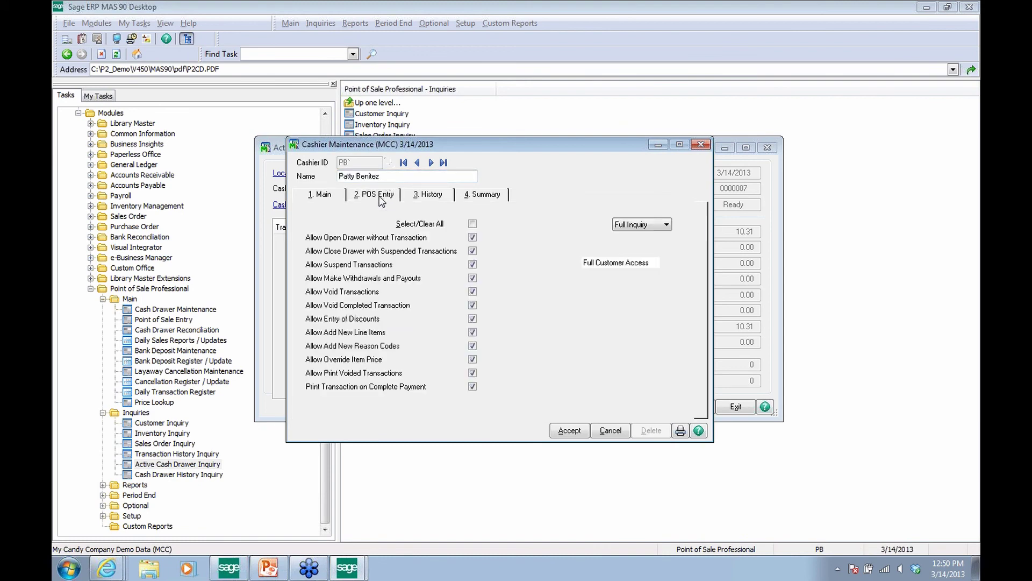
left_click(610, 430)
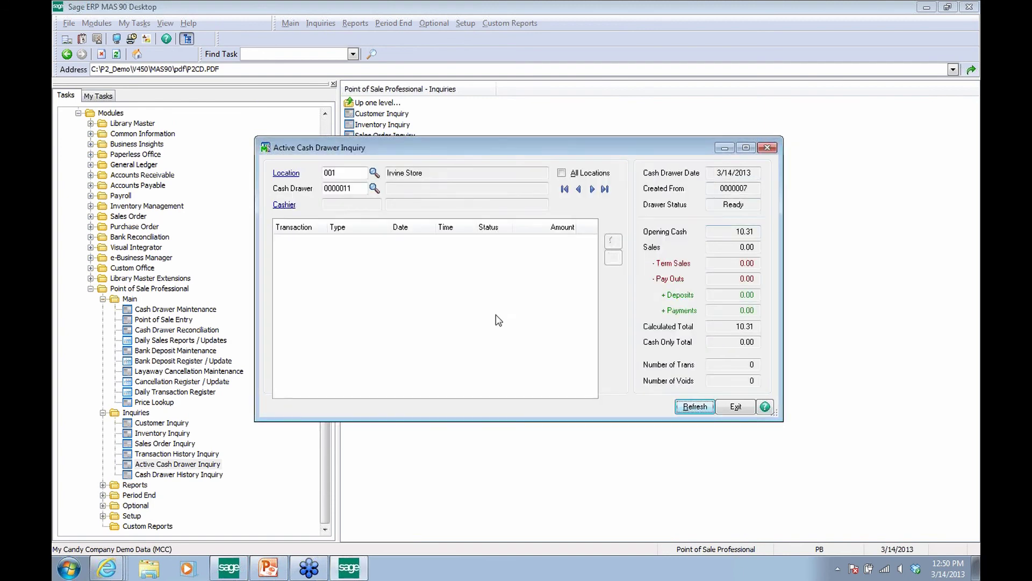
Check the available cash drawers, extend the inquiry to all locations, view the next drawer's totals, and exit the inquiry
left_click(374, 188)
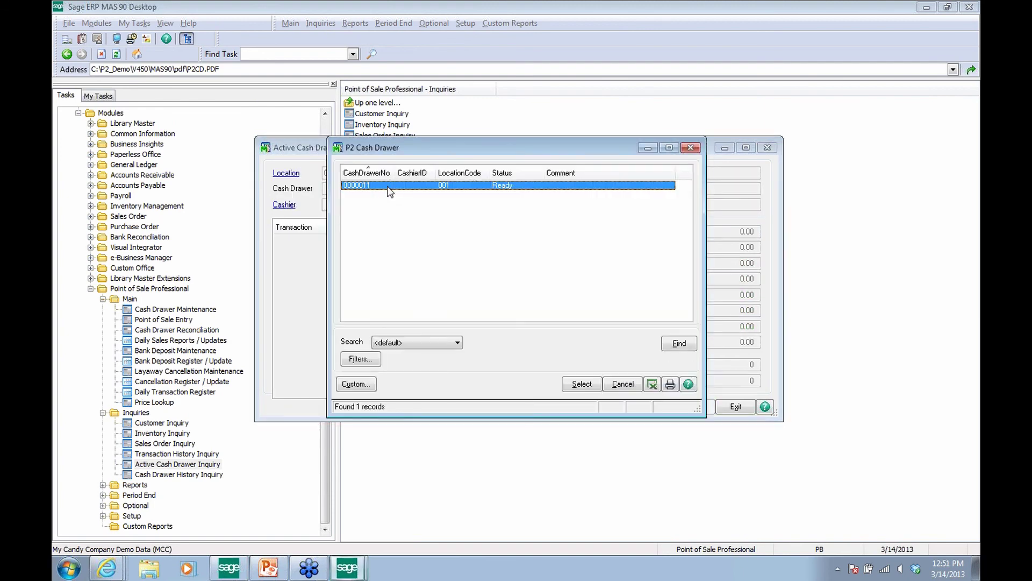
left_click(624, 384)
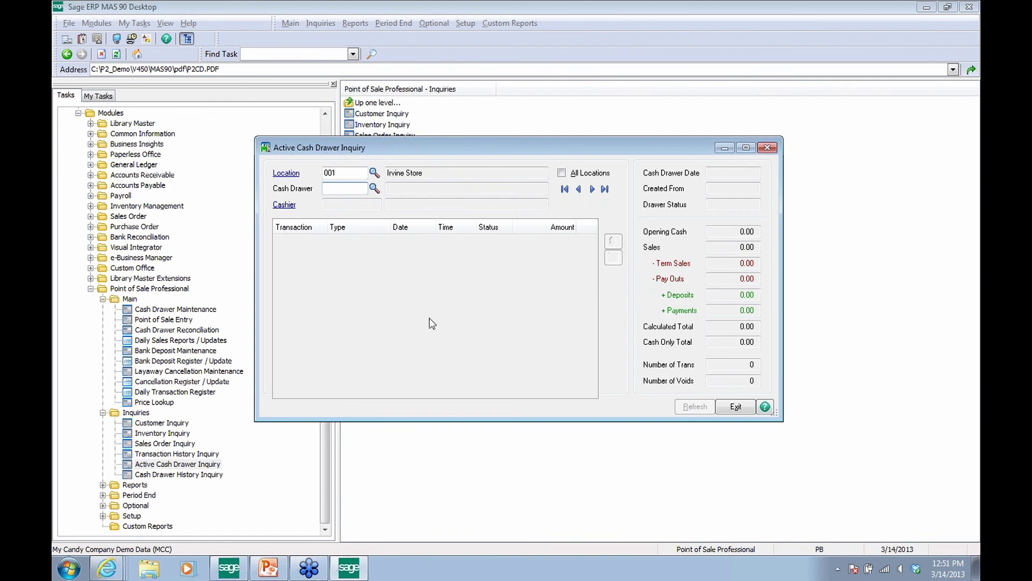
left_click(565, 173)
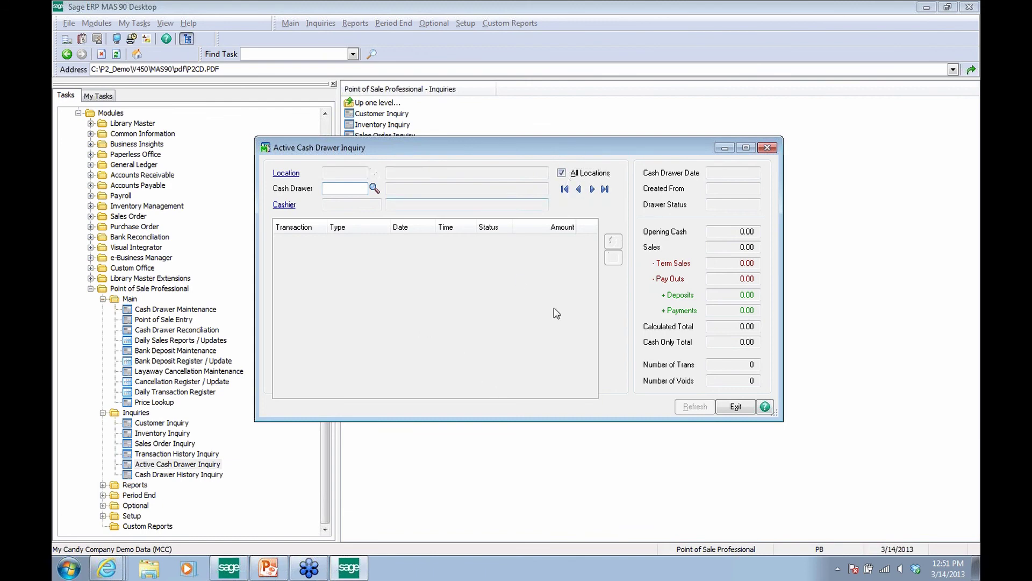
left_click(592, 190)
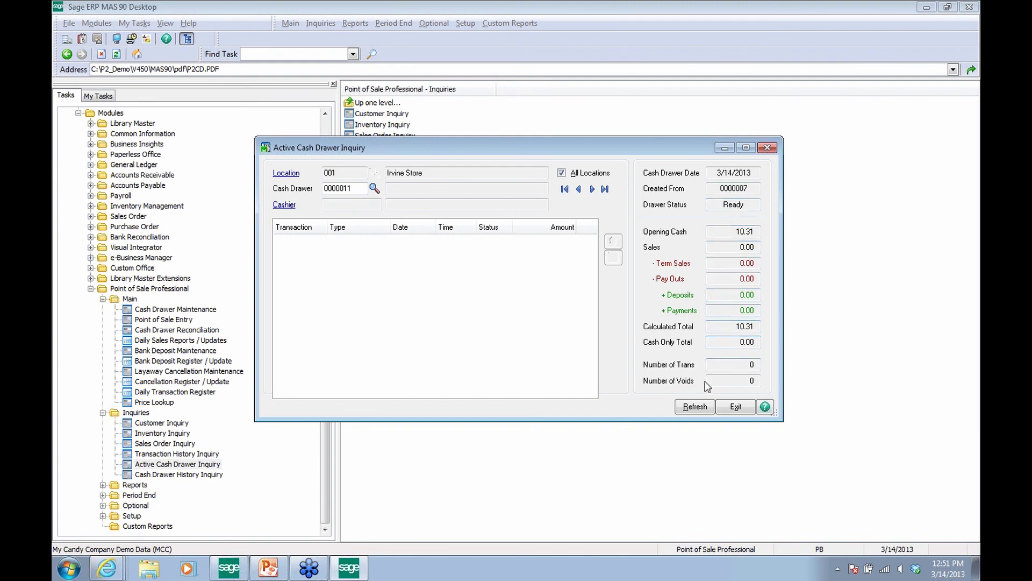
left_click(734, 410)
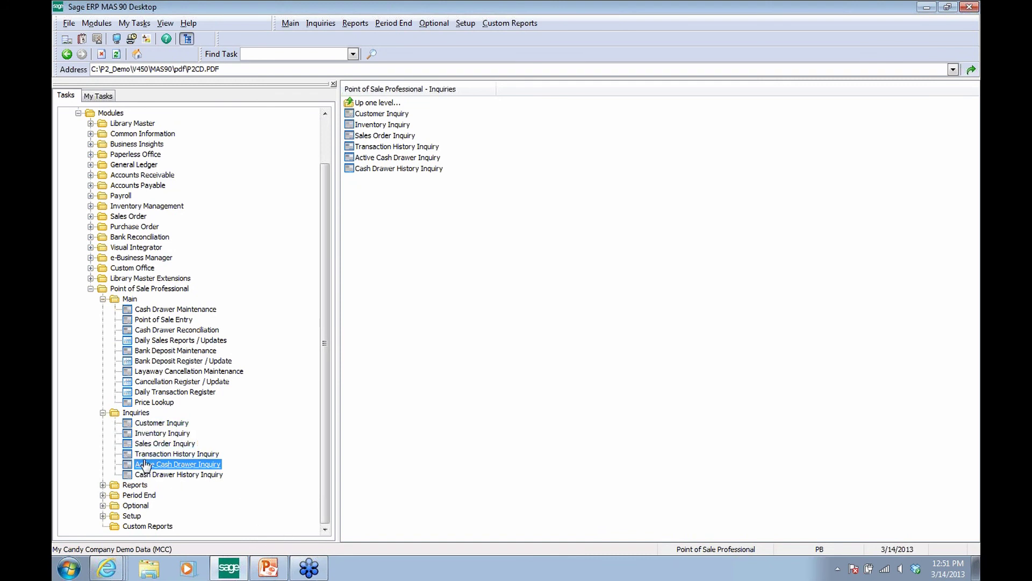
Collapse the Inquiries and Main folders and the whole Point of Sale Professional module in the task tree
left_click(102, 413)
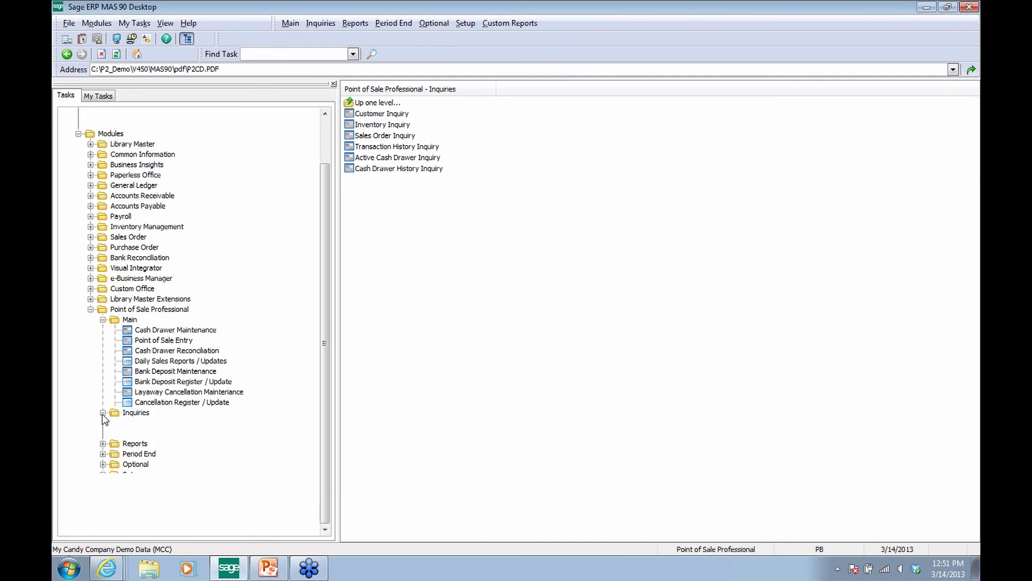
left_click(102, 350)
left_click(91, 341)
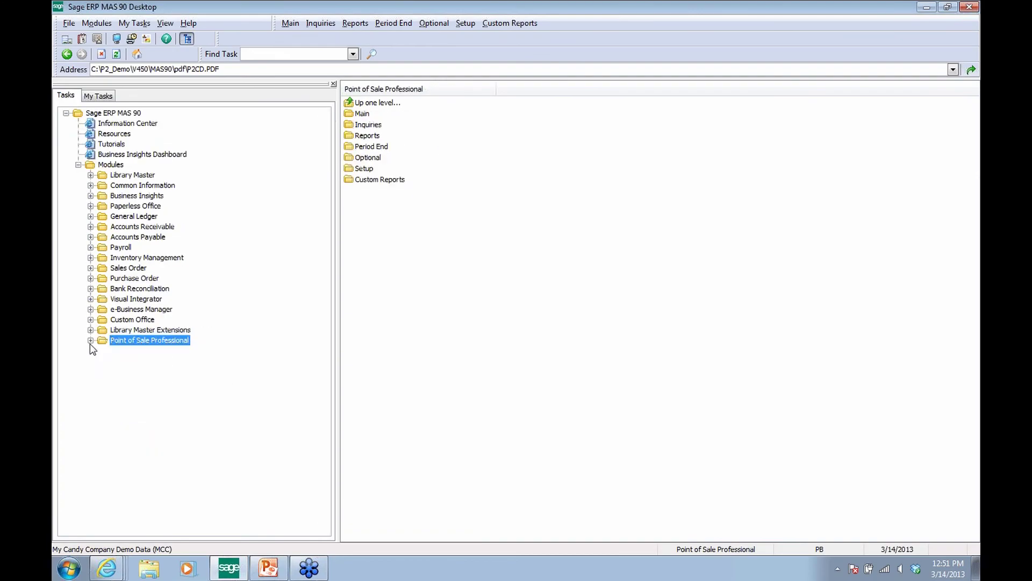